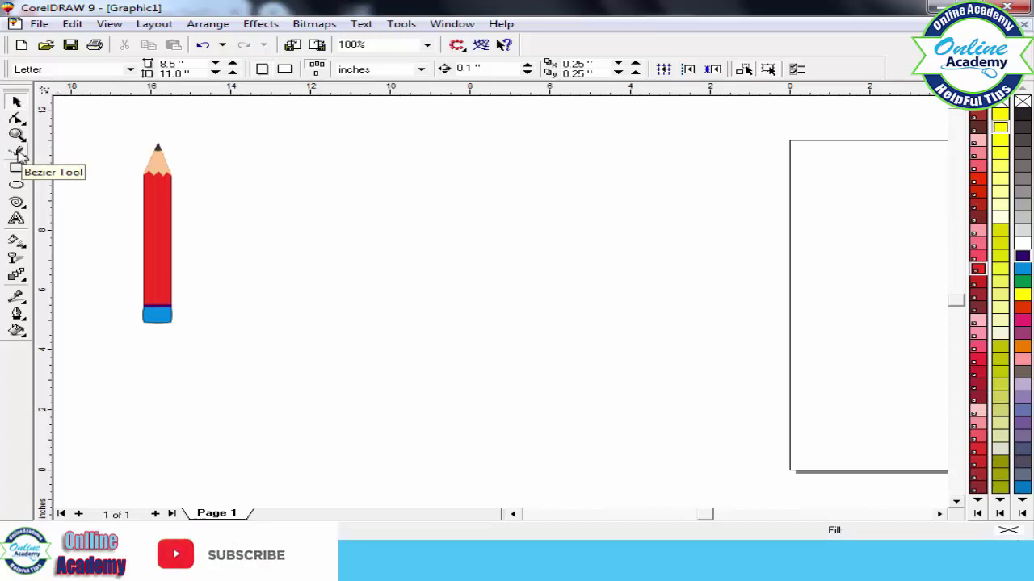
click(18, 153)
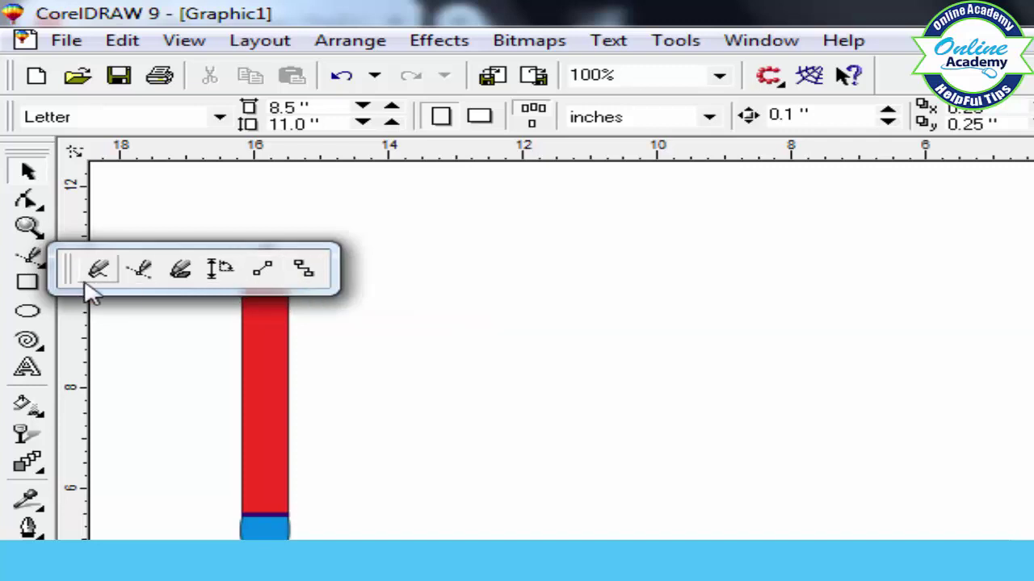
click(27, 284)
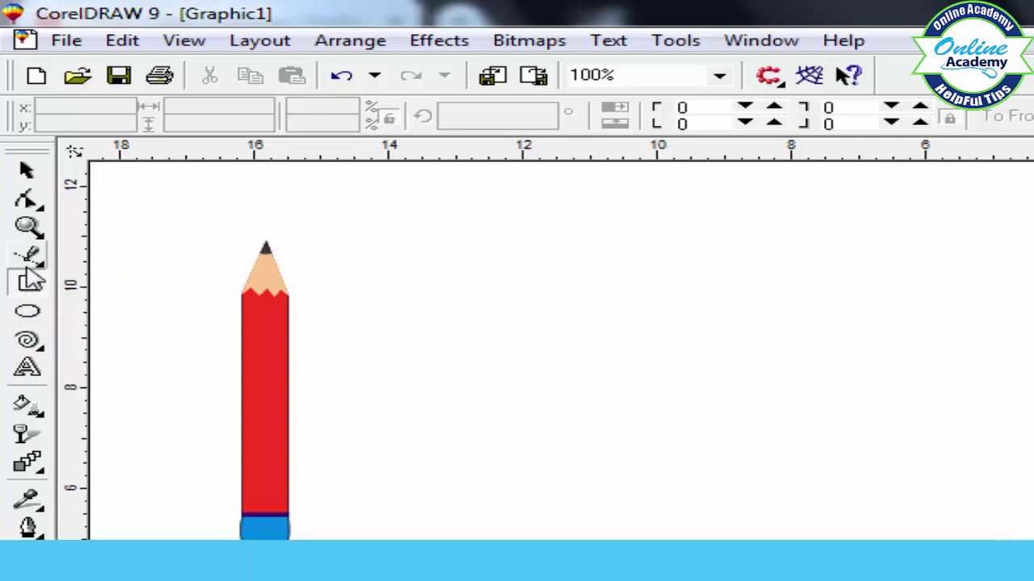
click(24, 169)
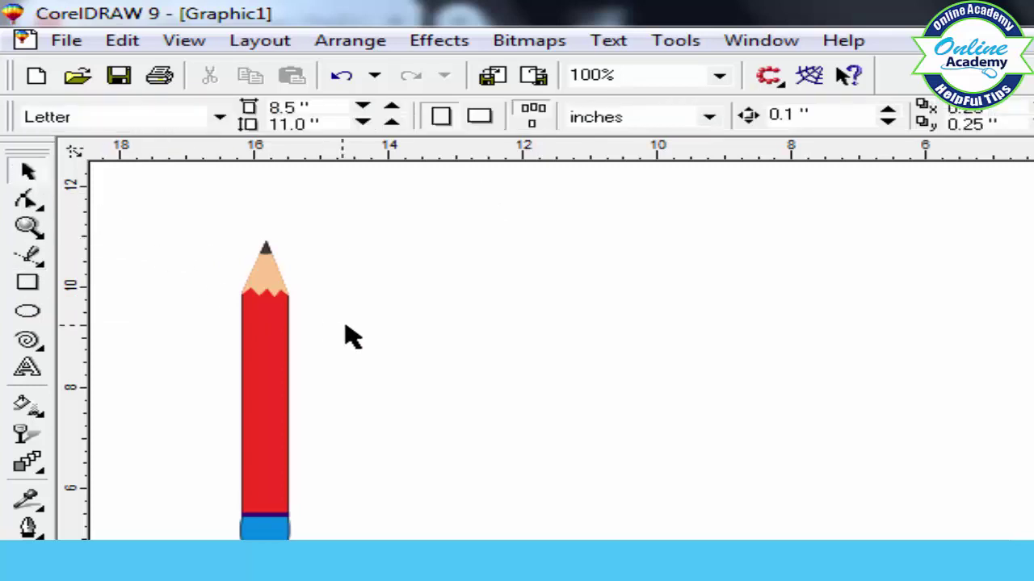
Move the grouped pencil drawing about 0.6 inches to the left and deselect it
click(269, 317)
drag(264, 319, 226, 322)
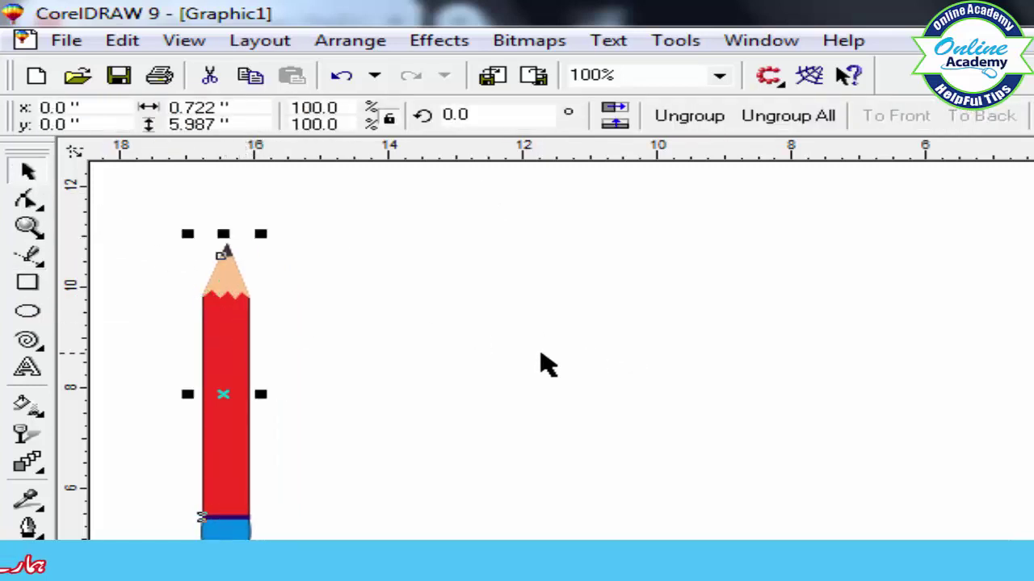
click(540, 353)
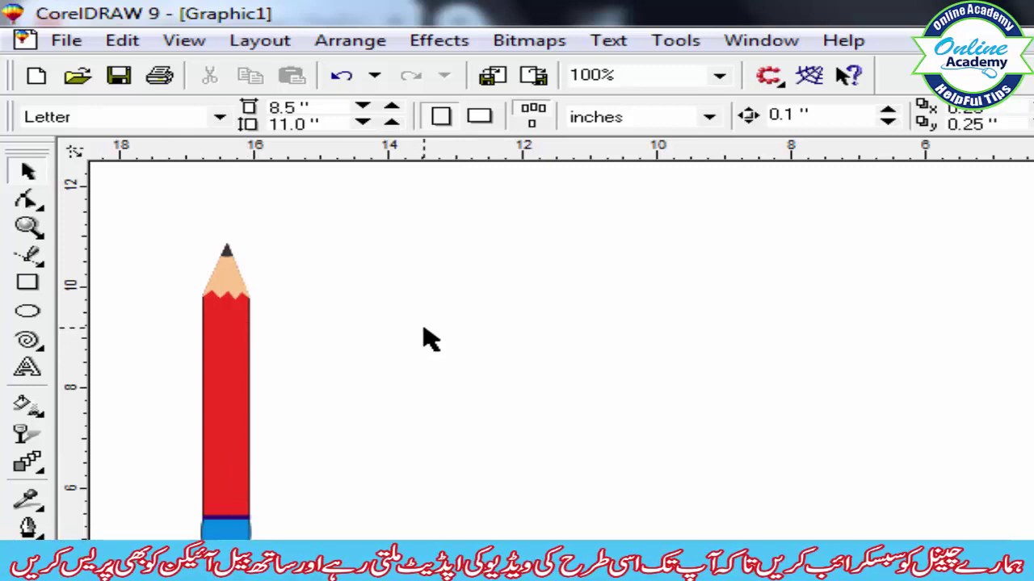
Draw a closed four-sided shape about 4.8 by 6.1 inches with the Freehand tool, between the pencil and the page
click(32, 266)
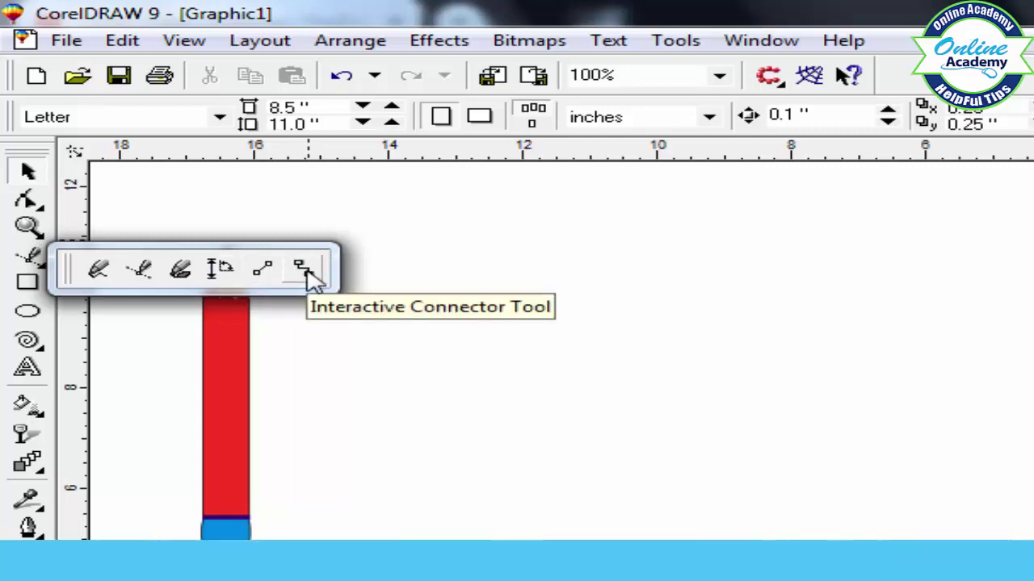
click(99, 273)
click(592, 267)
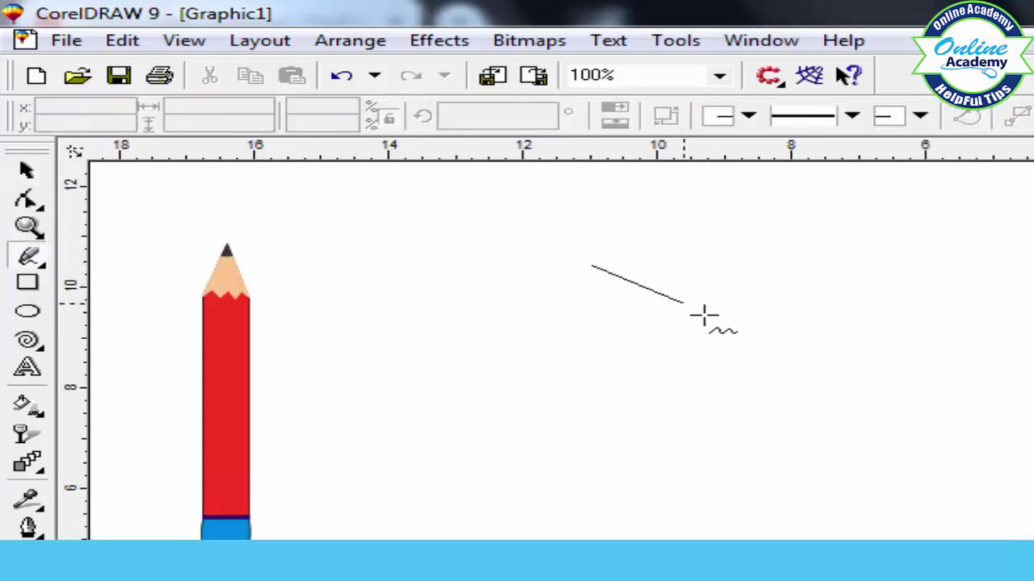
click(866, 363)
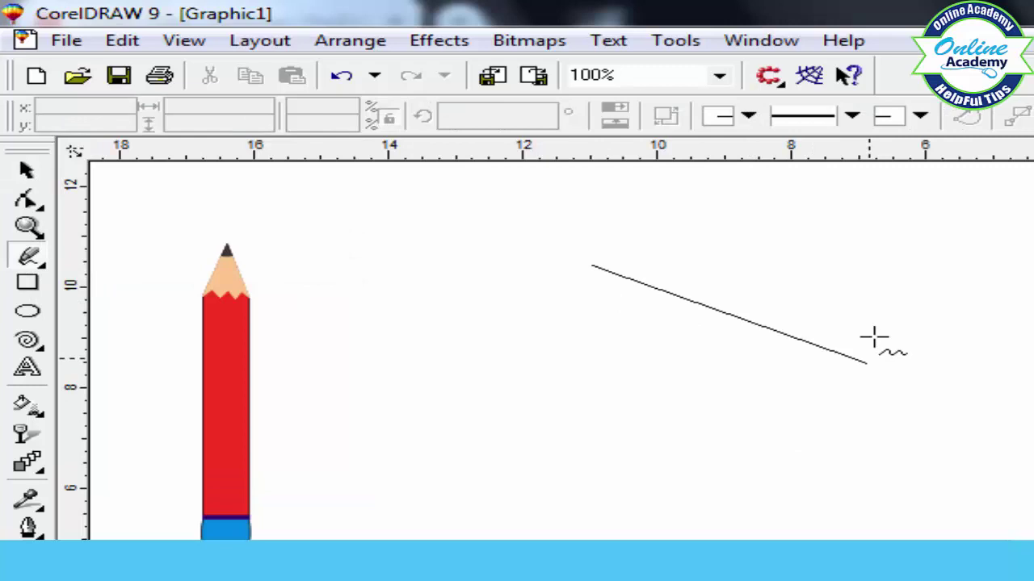
click(880, 281)
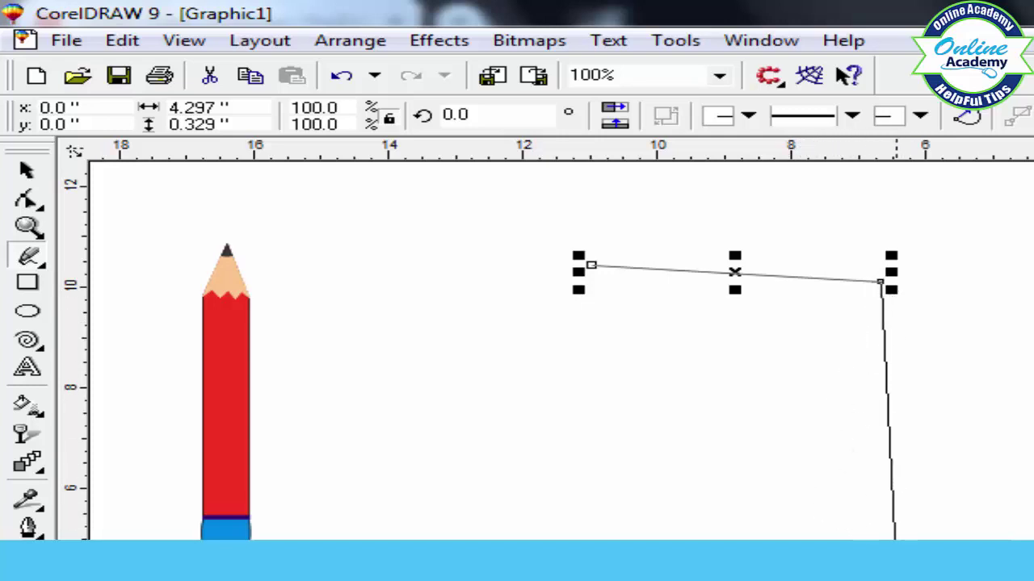
click(885, 565)
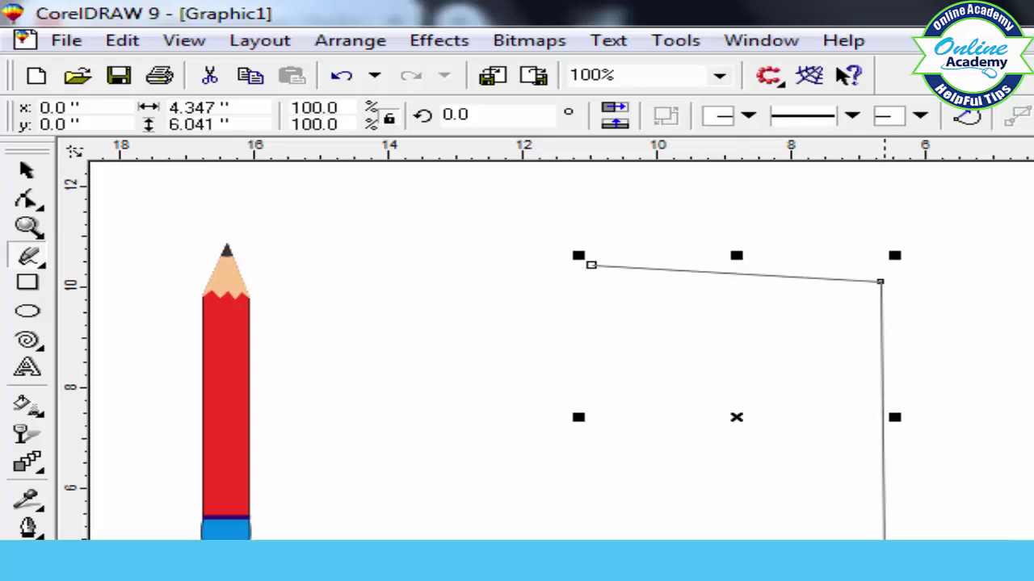
click(562, 574)
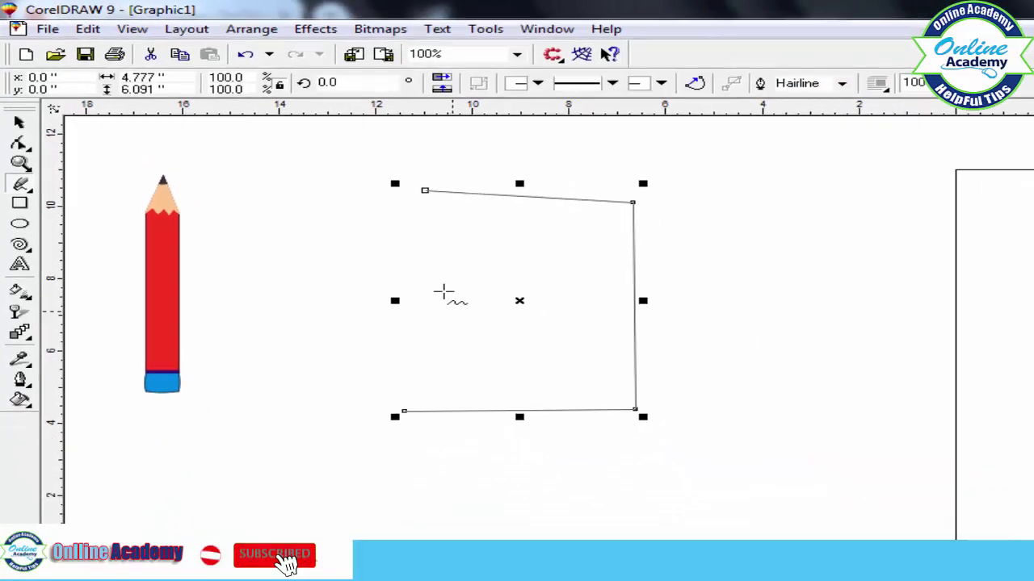
click(383, 171)
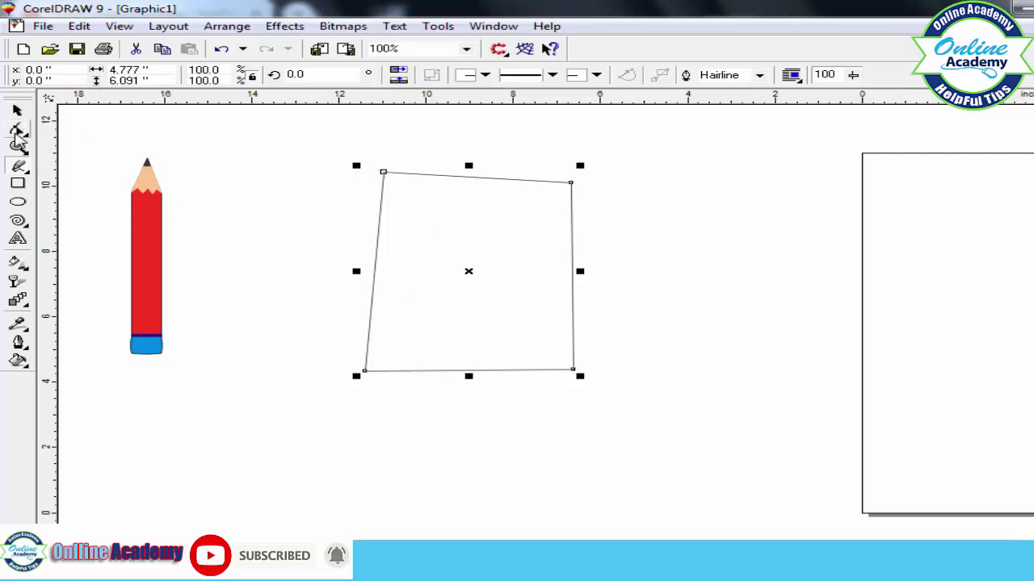
Reshape the four-sided outline by moving its two upper corner nodes outward
click(18, 131)
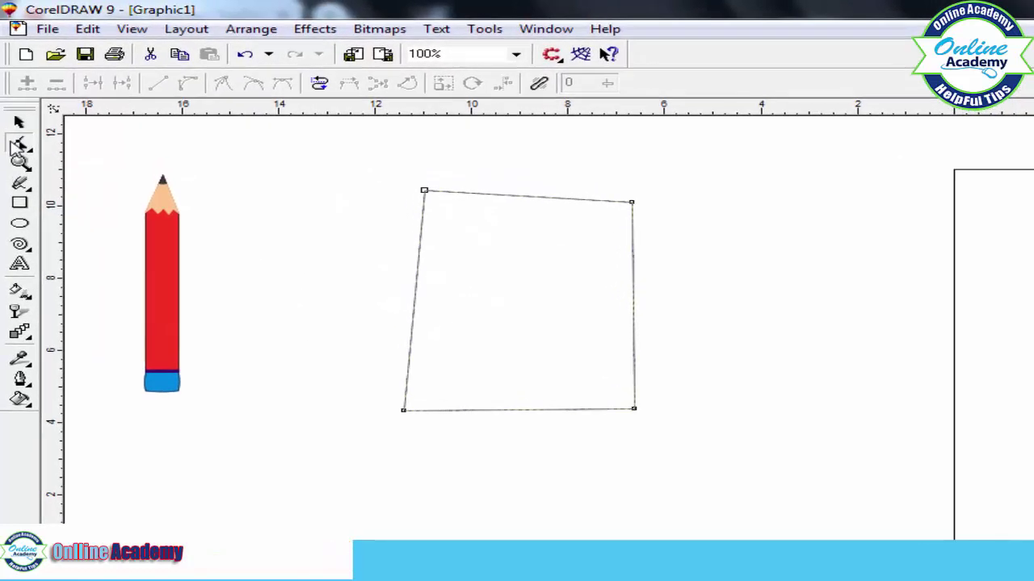
mouse_move(425, 192)
mouse_down()
mouse_move(395, 202)
mouse_move(425, 198)
mouse_move(412, 193)
mouse_up()
drag(633, 202, 646, 185)
Draw a closed triangle about 3 by 3 inches with the Freehand tool, between the four-sided shape and the page
click(20, 183)
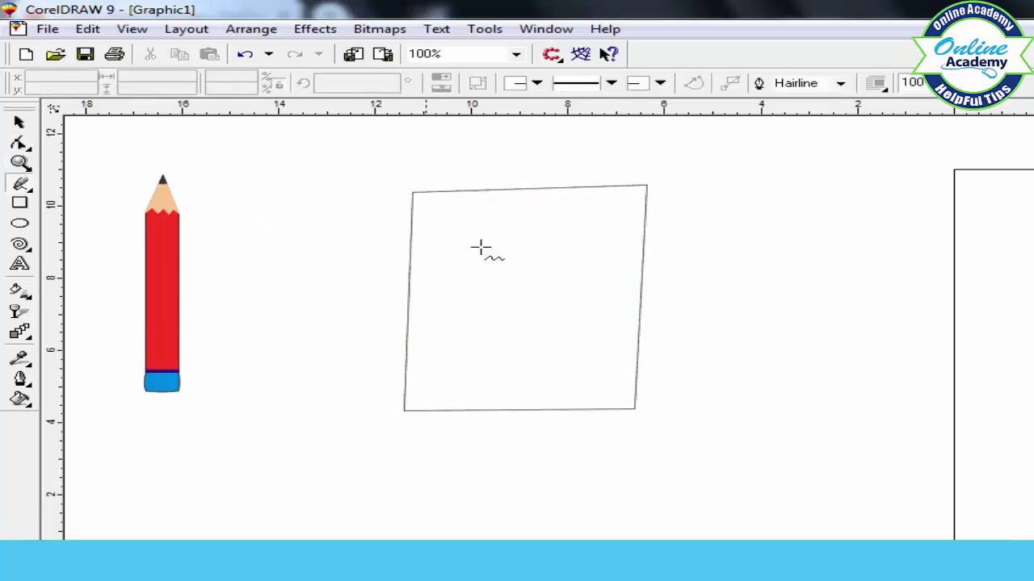
click(836, 172)
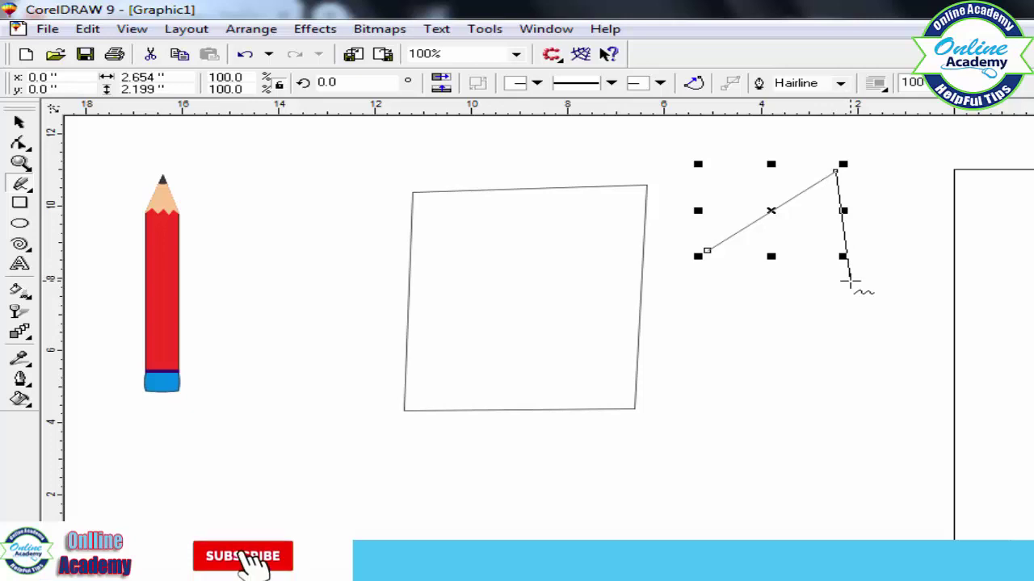
click(849, 282)
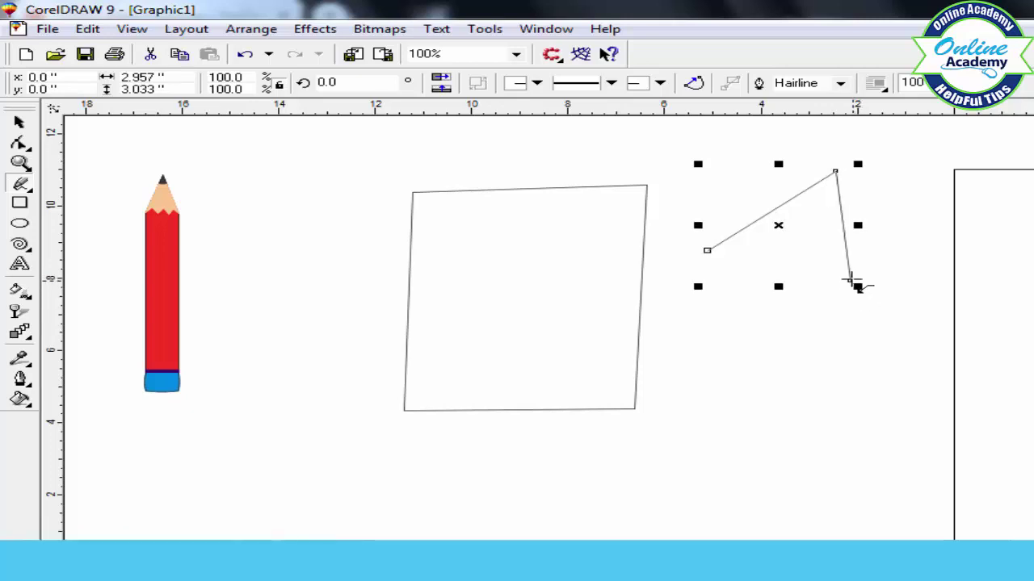
click(701, 252)
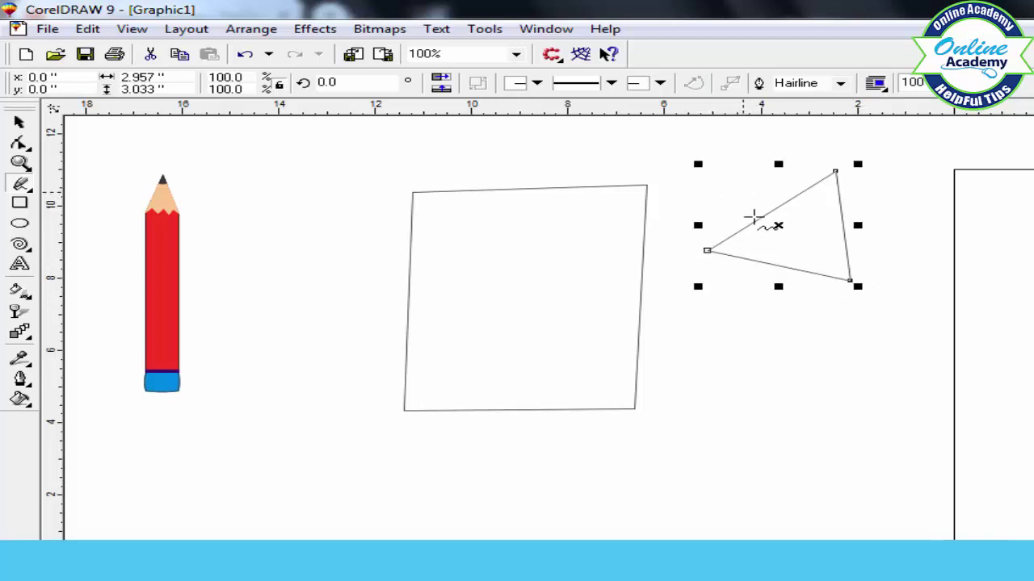
Draw a second closed triangle about 3.1 by 3.2 inches overlapping the first so they form a six-pointed star
click(736, 181)
click(764, 299)
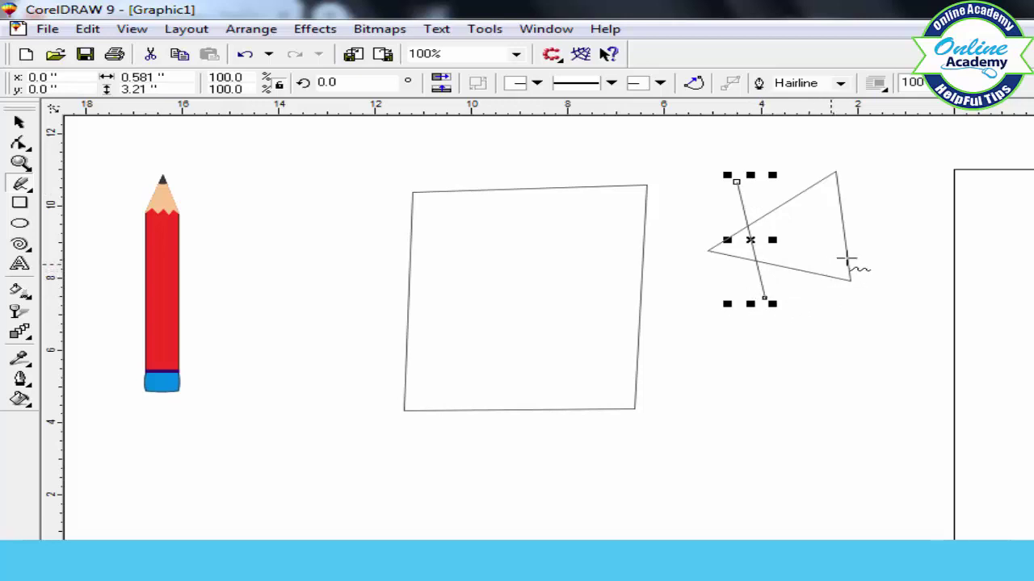
click(883, 225)
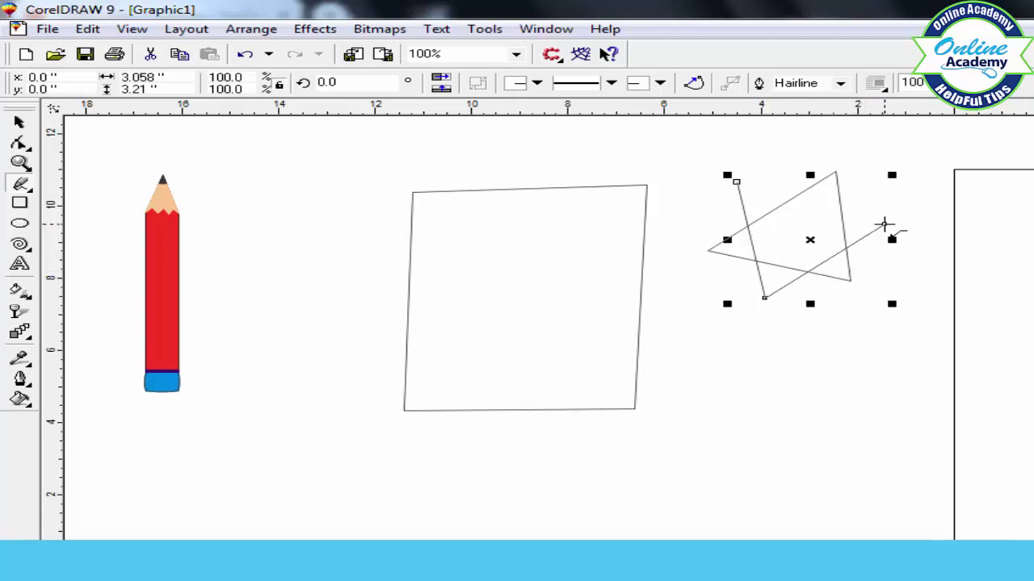
click(736, 181)
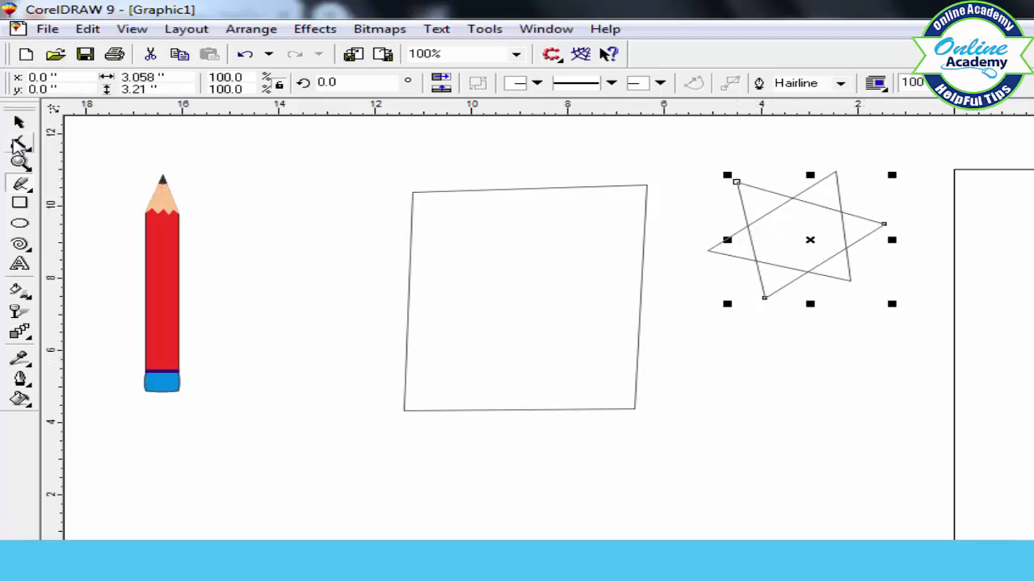
Adjust the star by moving the lowest corner node of each triangle slightly outward
click(17, 142)
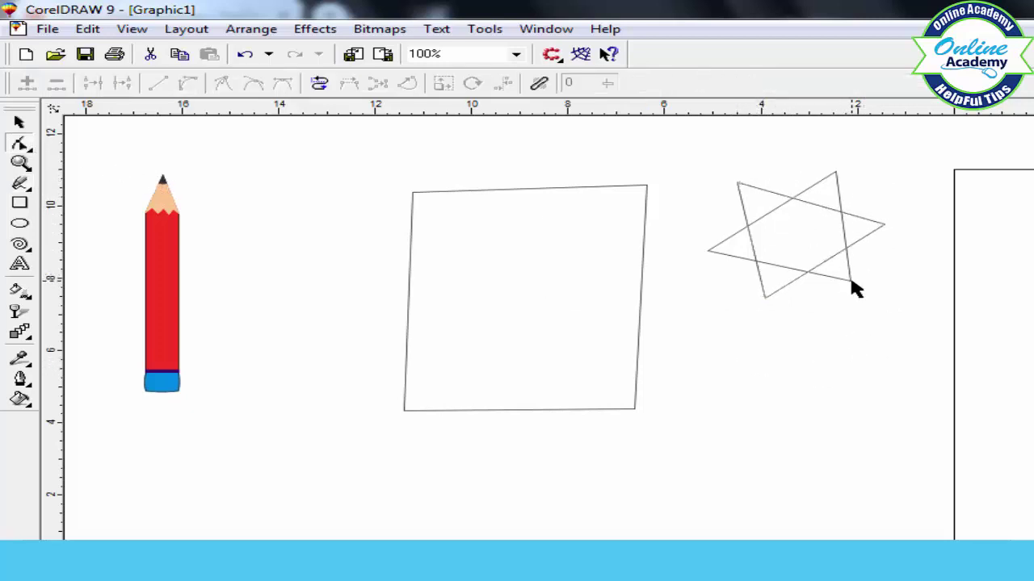
drag(851, 282, 861, 289)
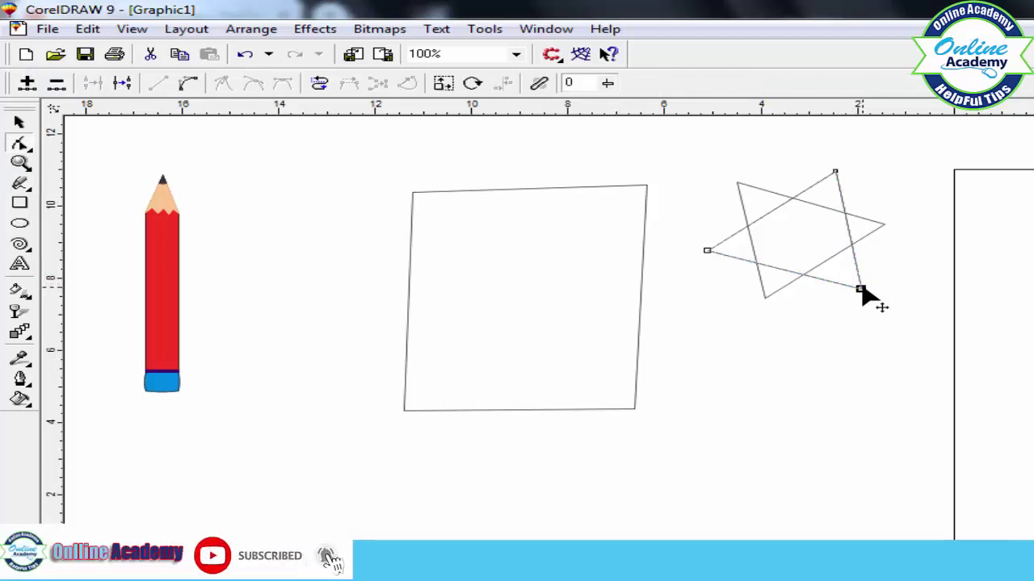
drag(861, 291, 858, 290)
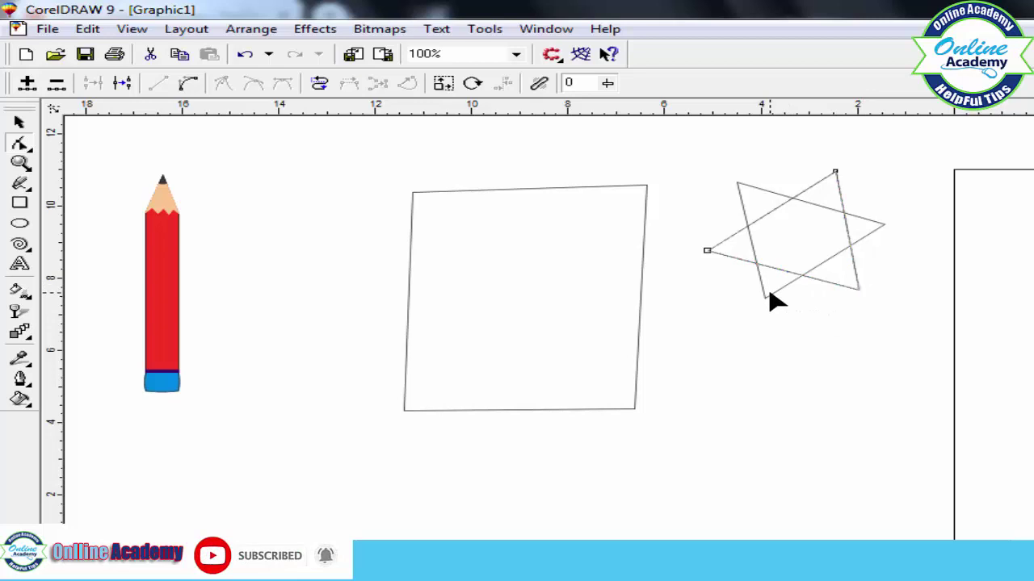
click(765, 299)
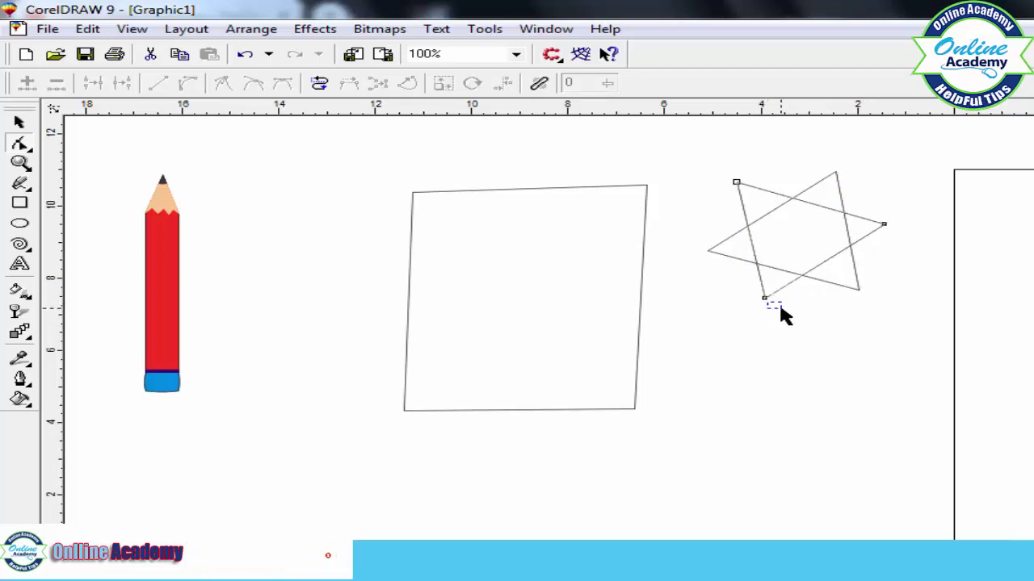
click(767, 302)
drag(766, 299, 770, 305)
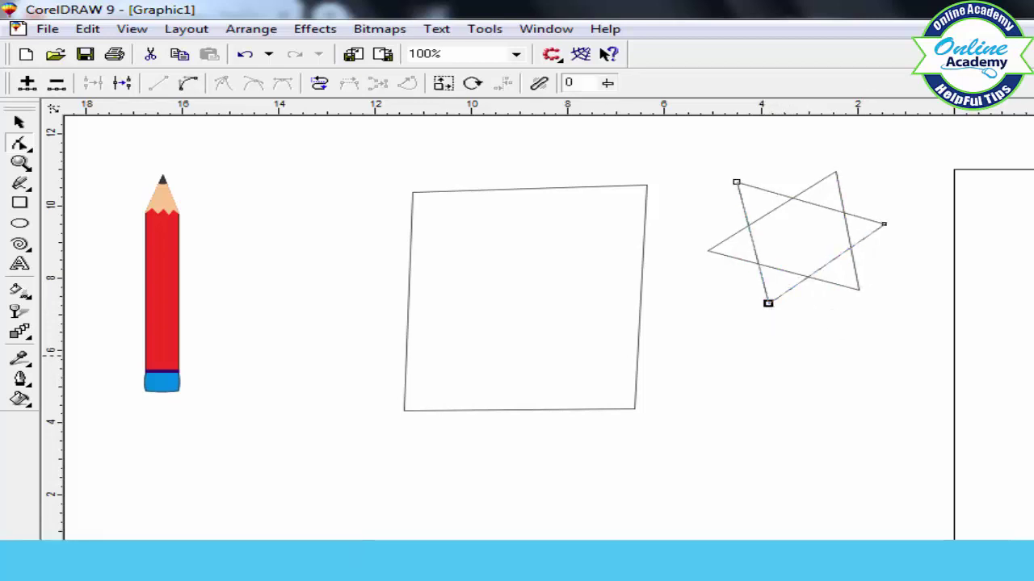
Select the large four-sided shape and delete it
click(511, 192)
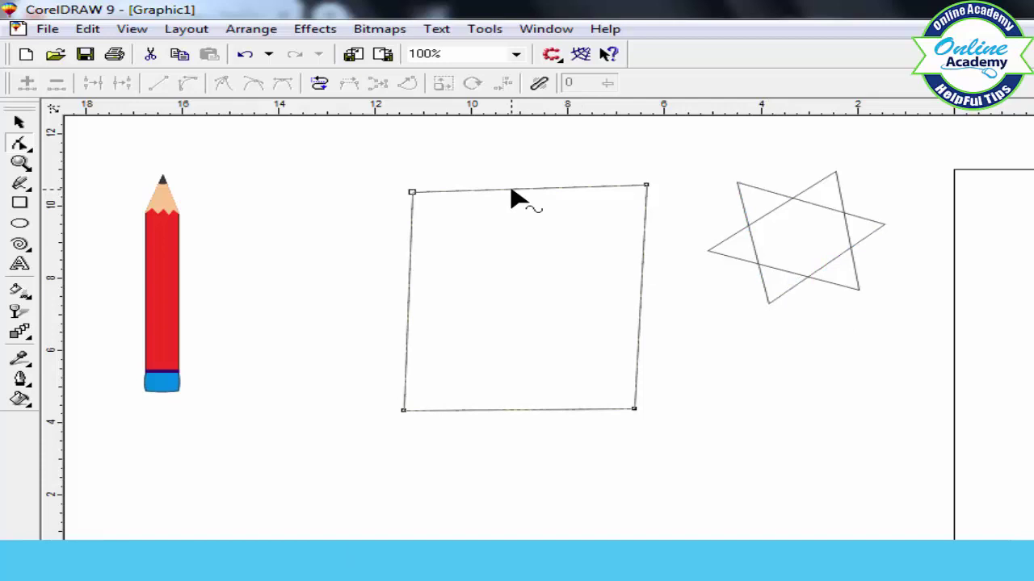
click(20, 122)
key(Delete)
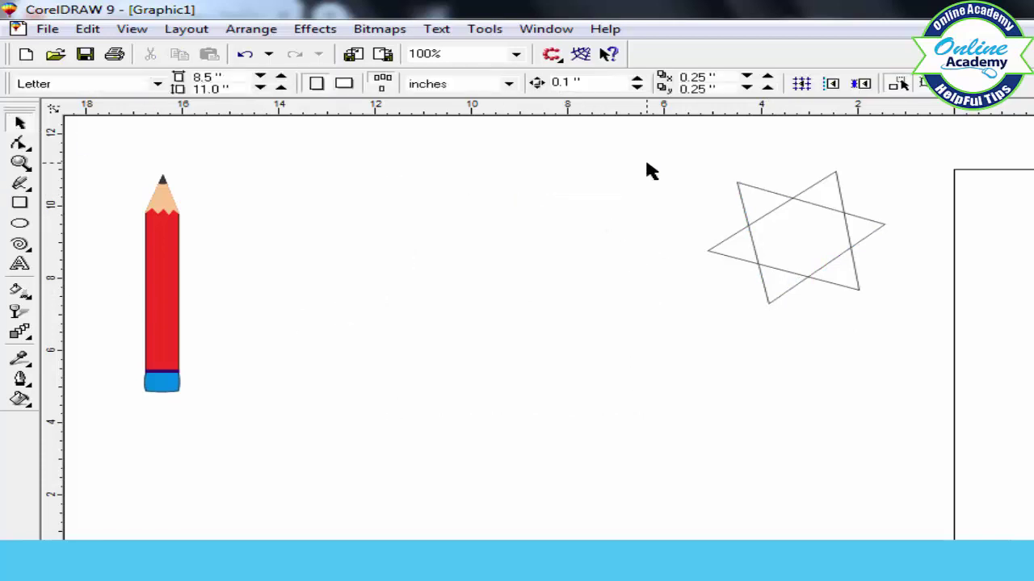
Draw a closed four-sided shape about 3.2 by 5.6 inches beside the pencil with the Bezier tool
click(21, 186)
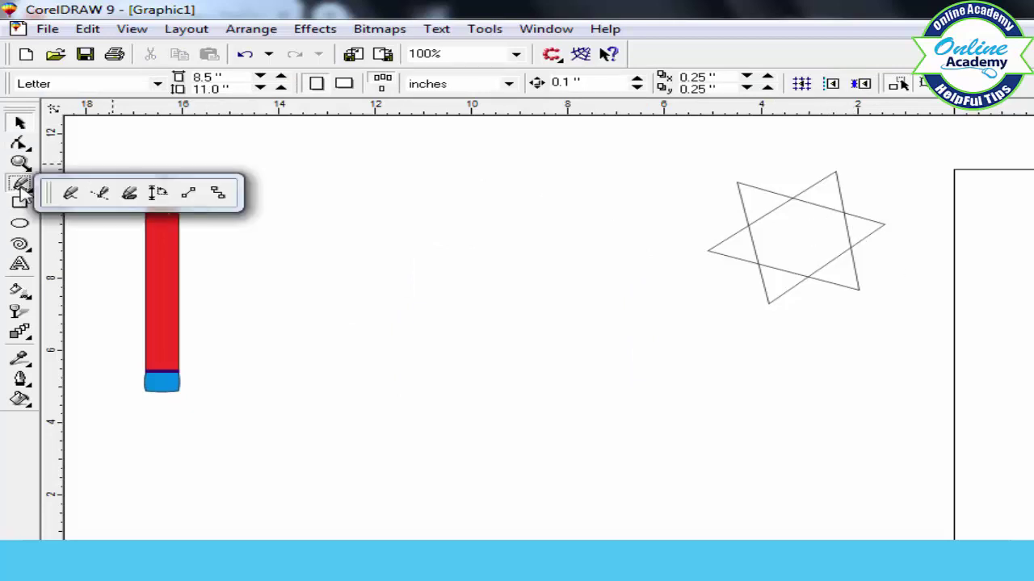
click(101, 194)
click(326, 174)
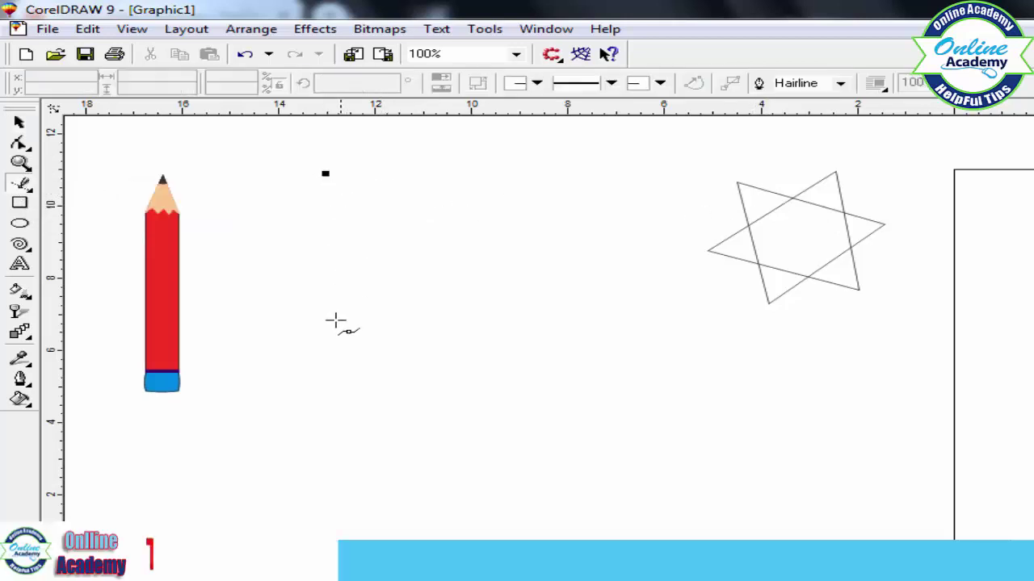
click(331, 369)
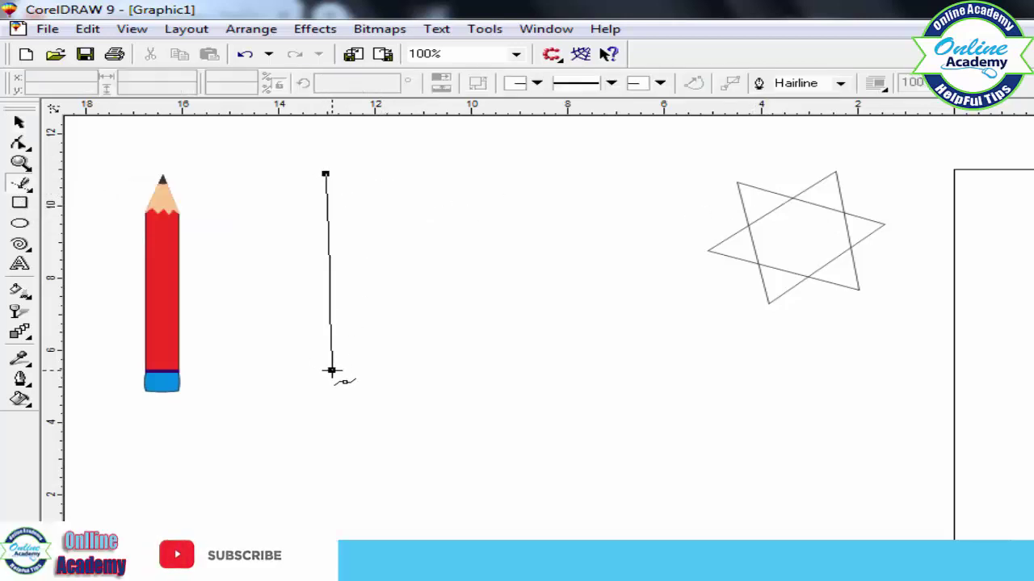
click(481, 365)
click(460, 168)
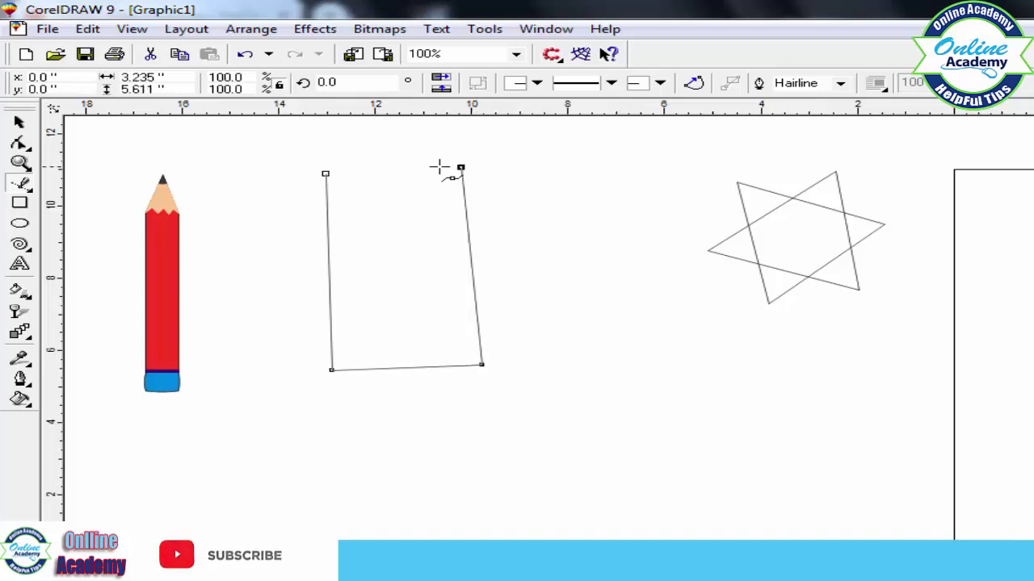
click(326, 174)
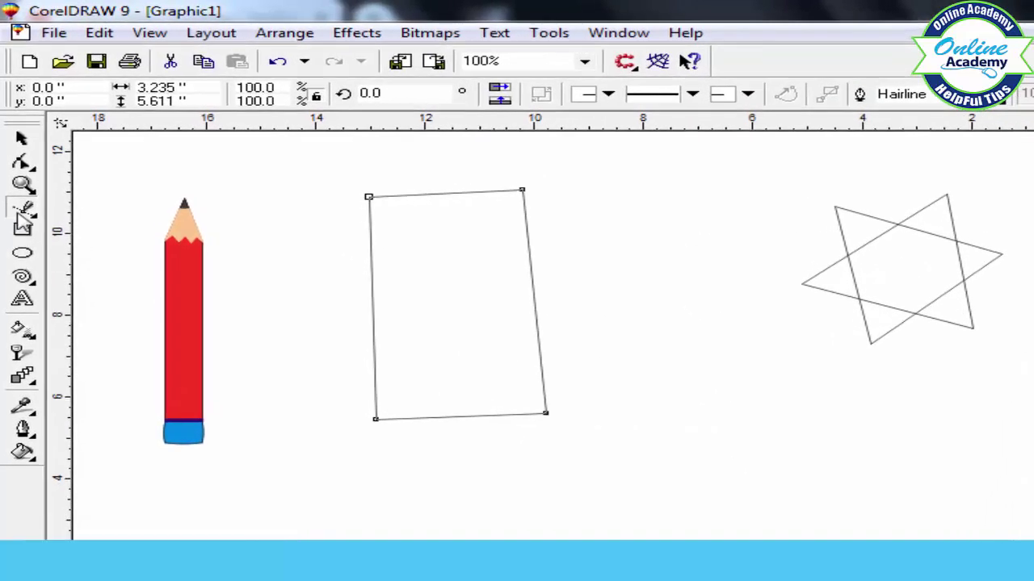
Paint a long downward stroke with the Artistic Media tool between the four-sided shape and the star
click(24, 210)
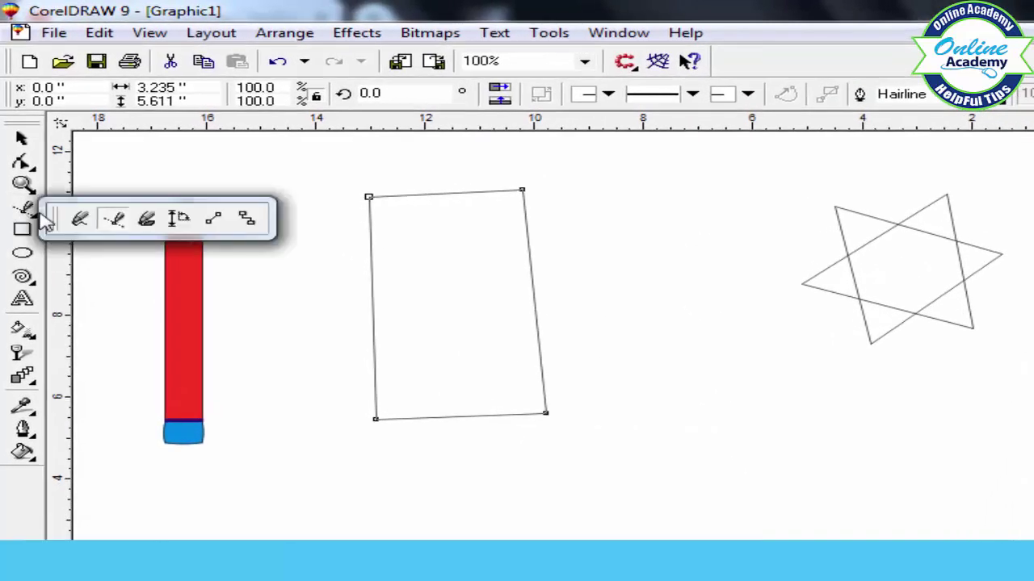
click(147, 220)
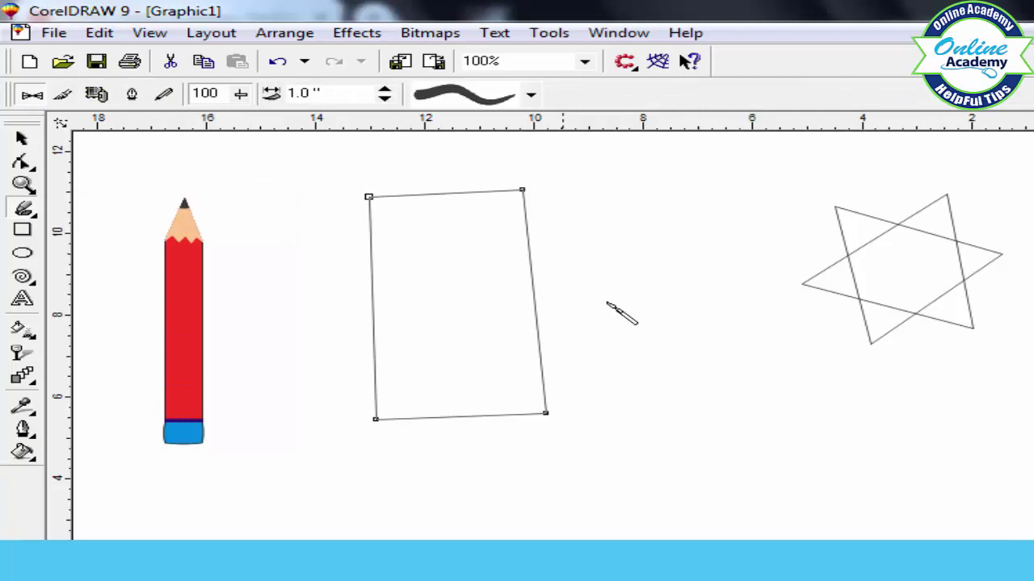
drag(648, 230, 710, 507)
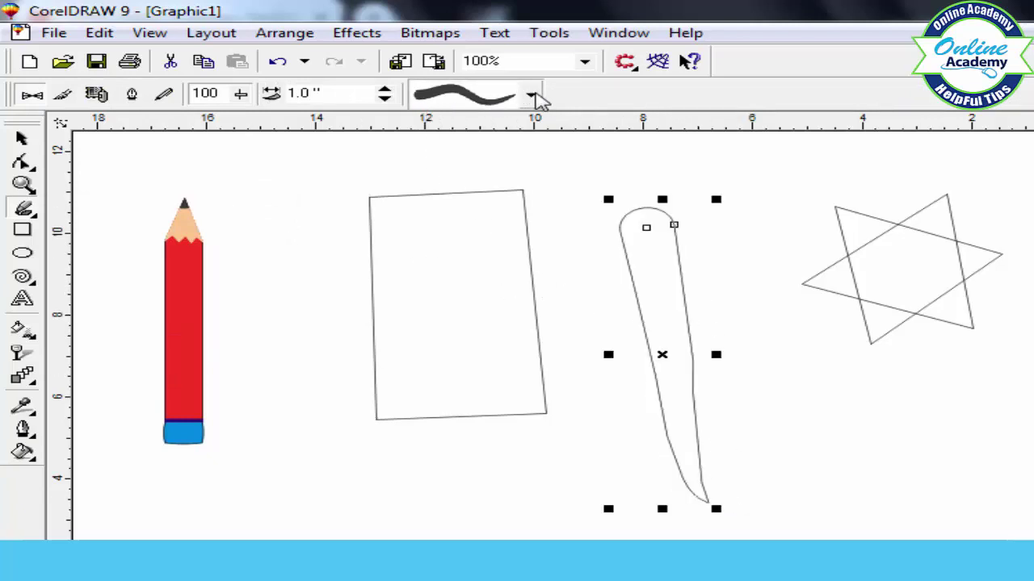
Try two presets on the selected stroke: one pointed at both ends and one evenly wide with rounded ends
click(532, 96)
drag(538, 264, 533, 464)
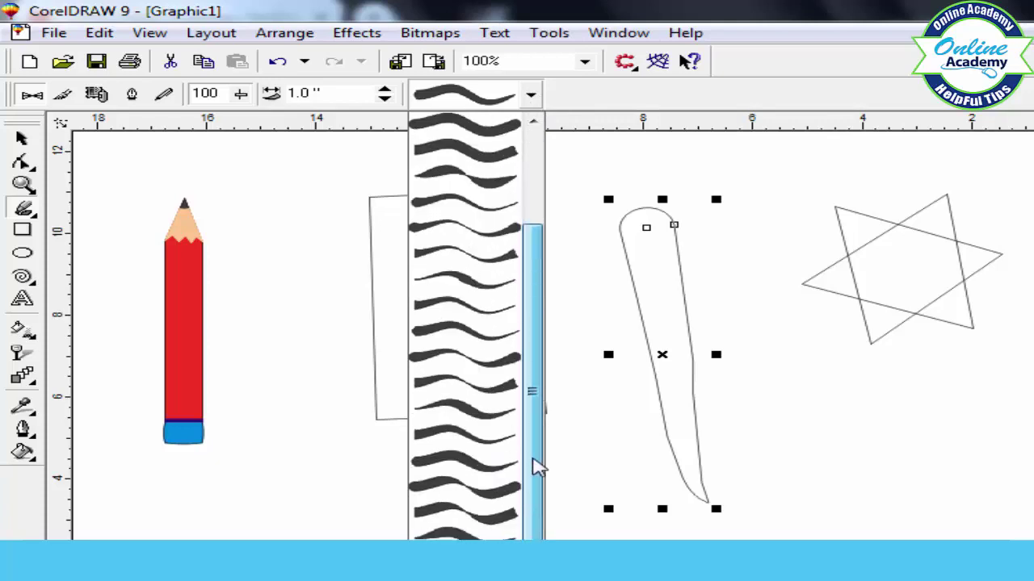
click(474, 295)
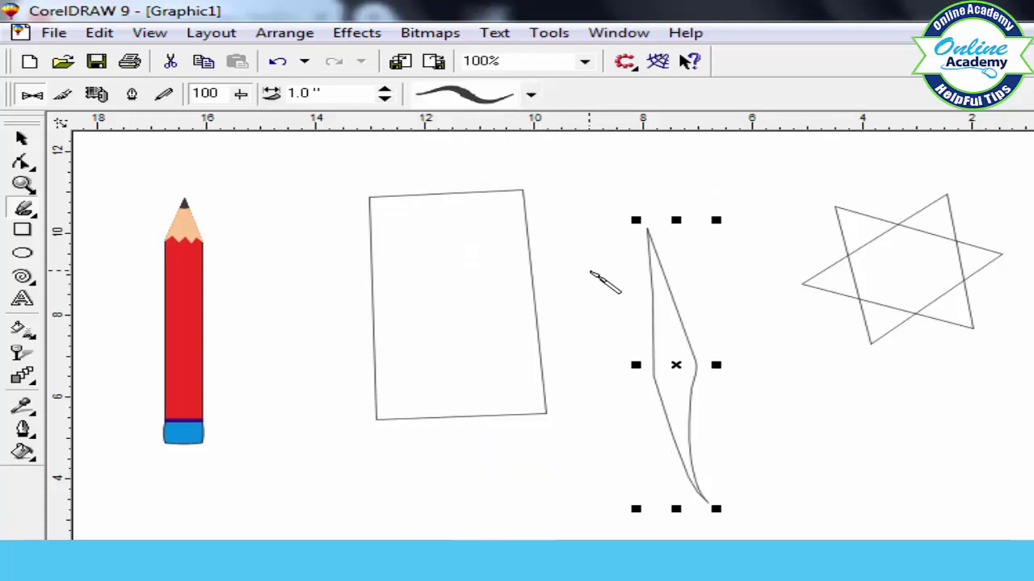
click(530, 95)
click(473, 126)
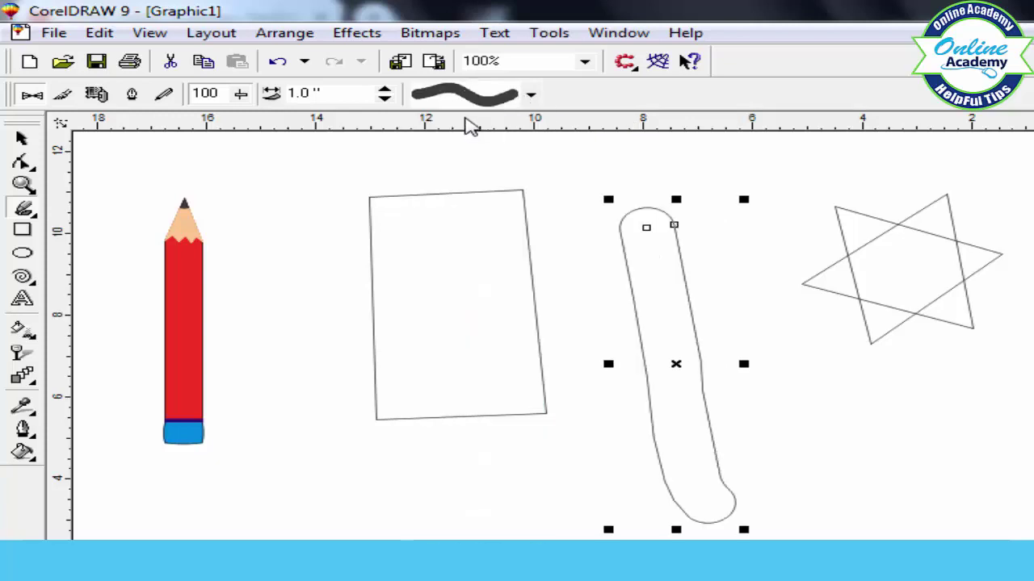
Apply a preset that tapers from a round head to a point, and paint a second such stroke down across the four-sided shape
click(497, 99)
click(455, 202)
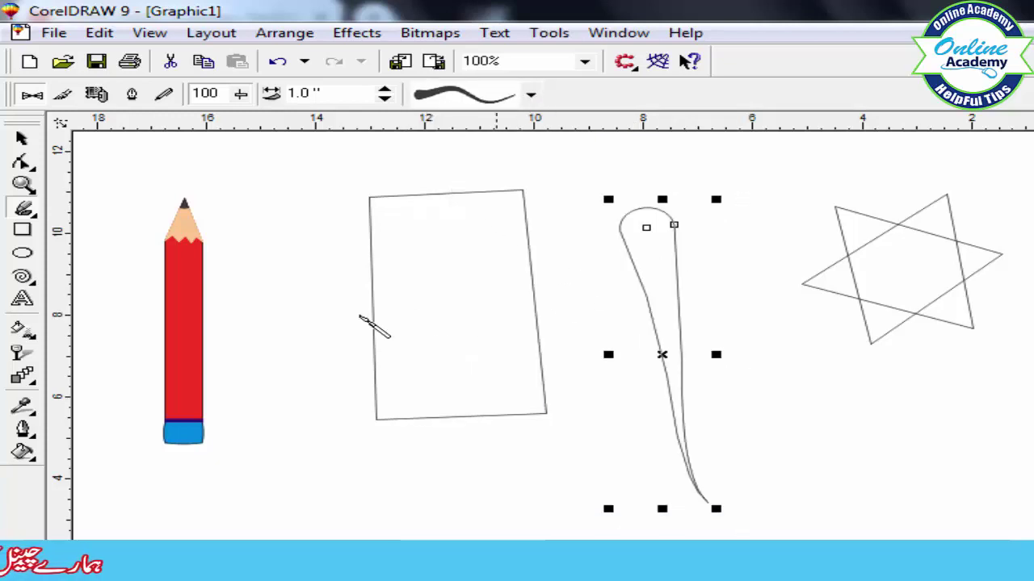
drag(455, 199, 553, 467)
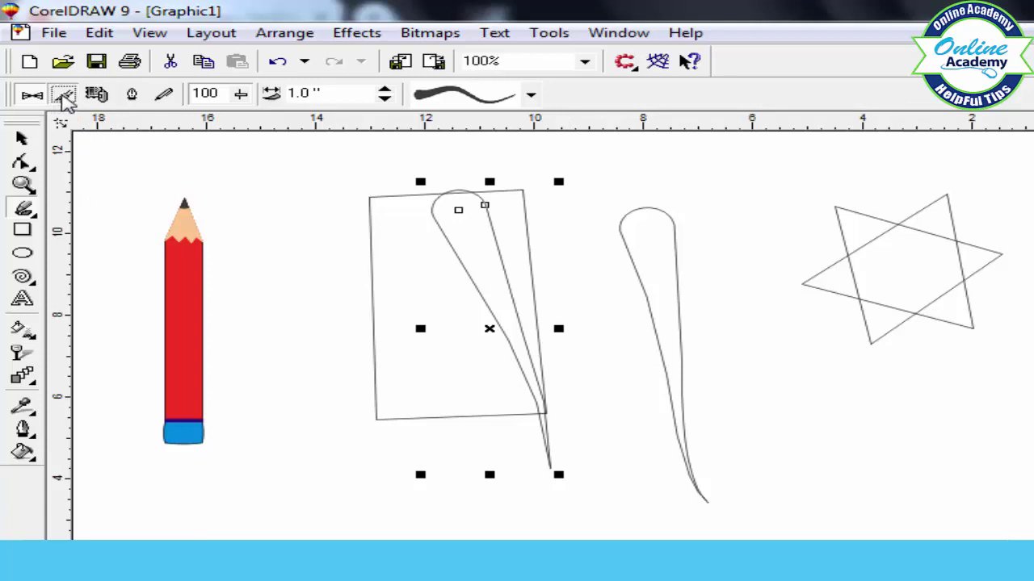
Paint a long downward stroke with the purple lattice brush between the outlined tapering stroke and the star
click(96, 93)
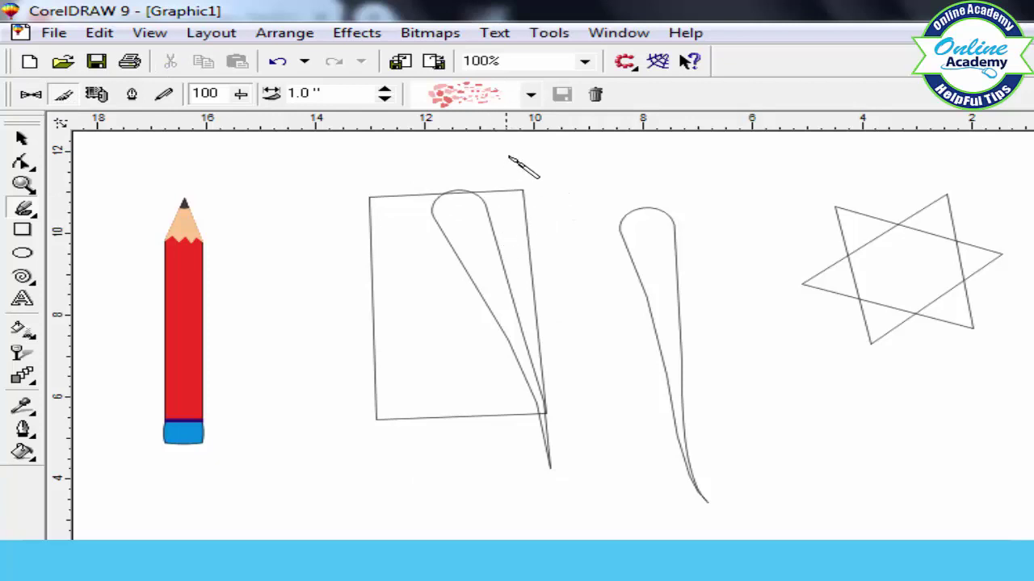
click(531, 94)
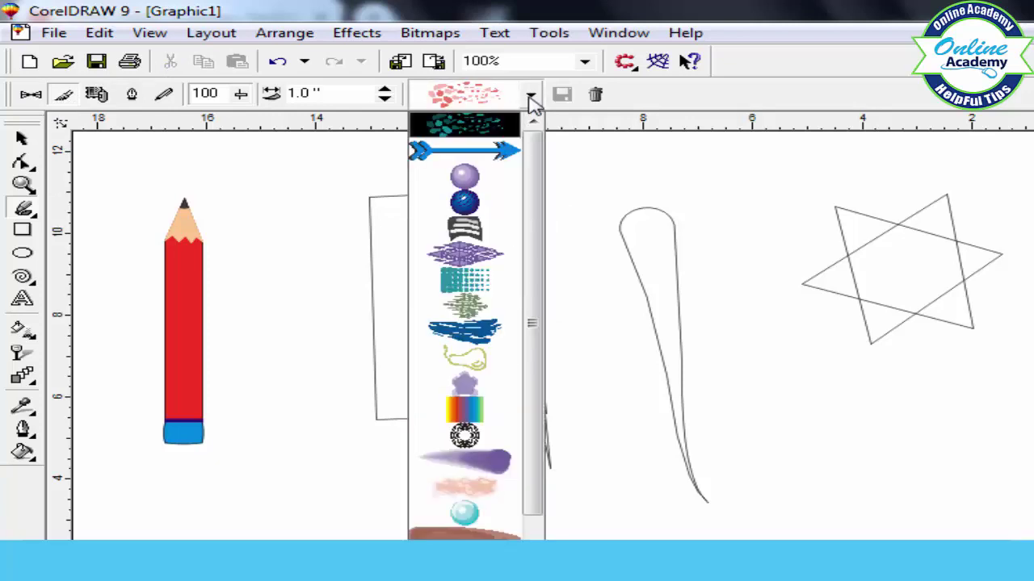
click(476, 257)
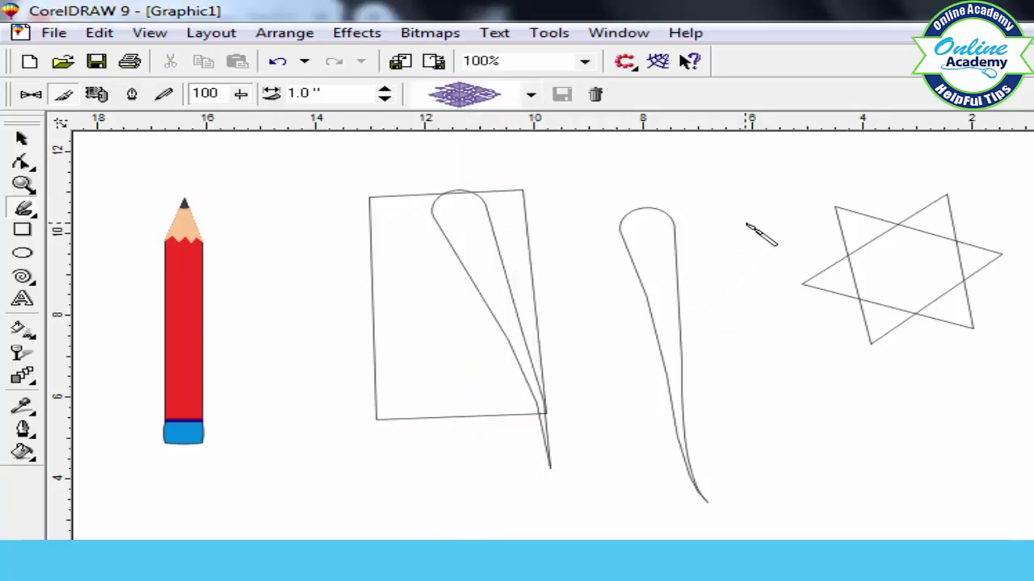
drag(747, 225, 769, 537)
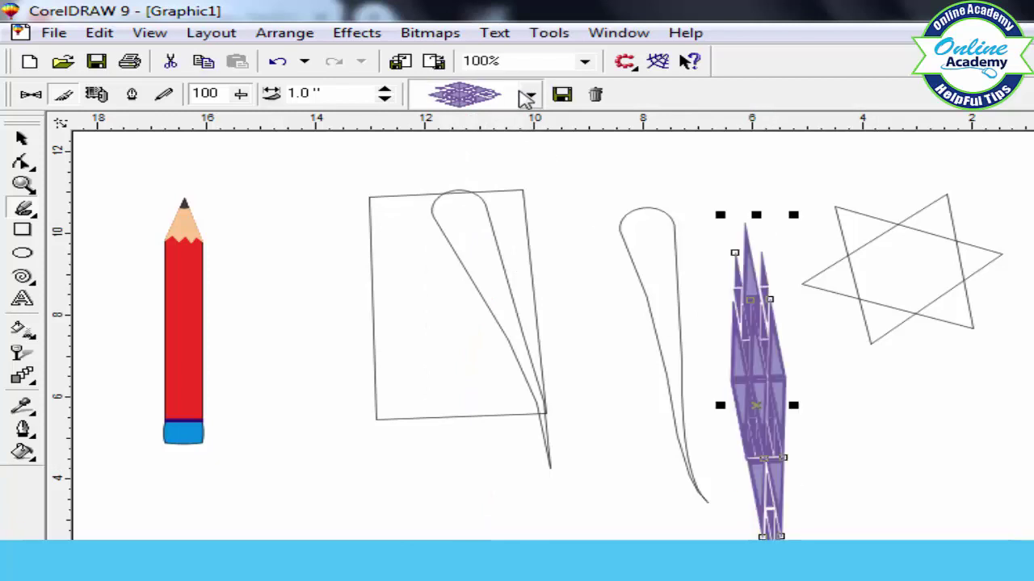
Restyle the purple lattice stroke with the green dabs, the striped blue sphere and the plain purple sphere brushes in turn
click(531, 95)
click(475, 256)
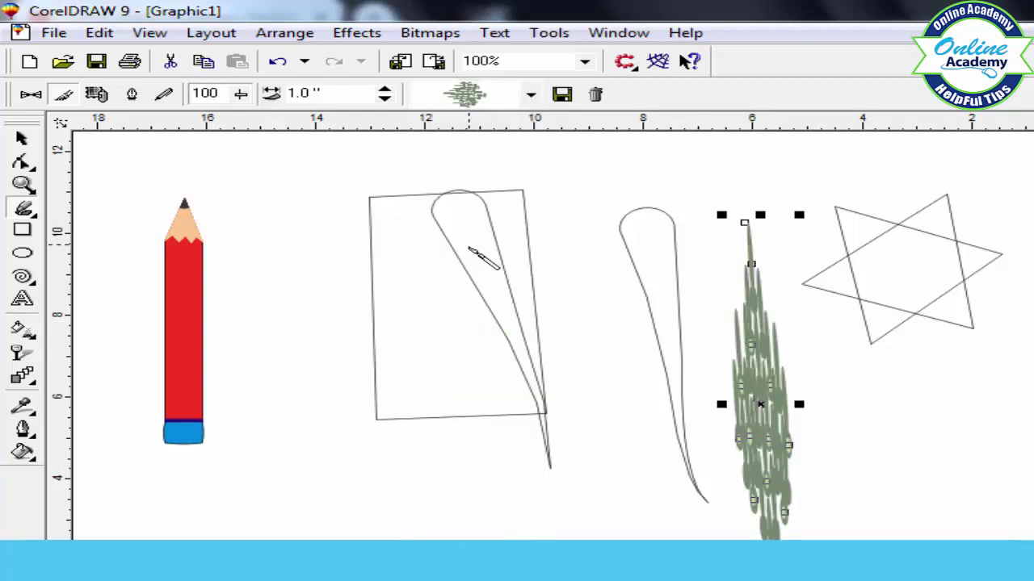
click(459, 95)
scroll(482, 153, up, 1)
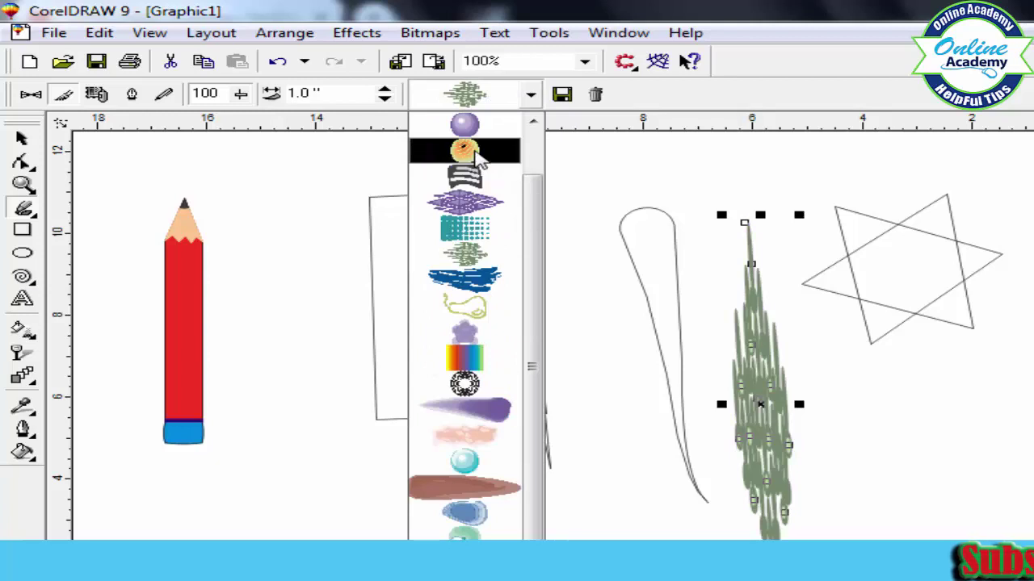
click(481, 160)
click(461, 94)
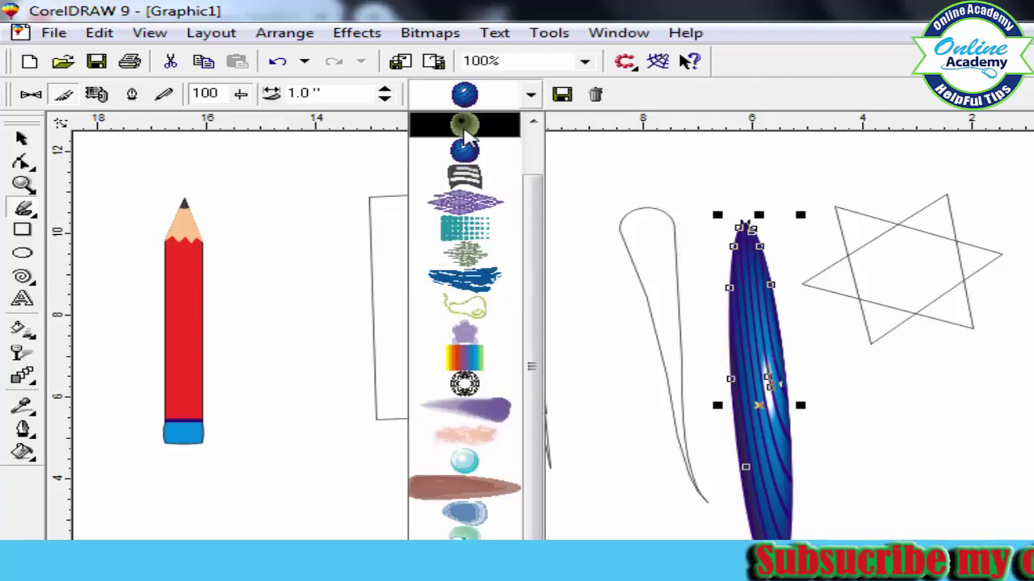
click(465, 135)
Restyle the stroke with the brown paint brush and paint a second brown stroke downward beside the four-sided shape
click(465, 94)
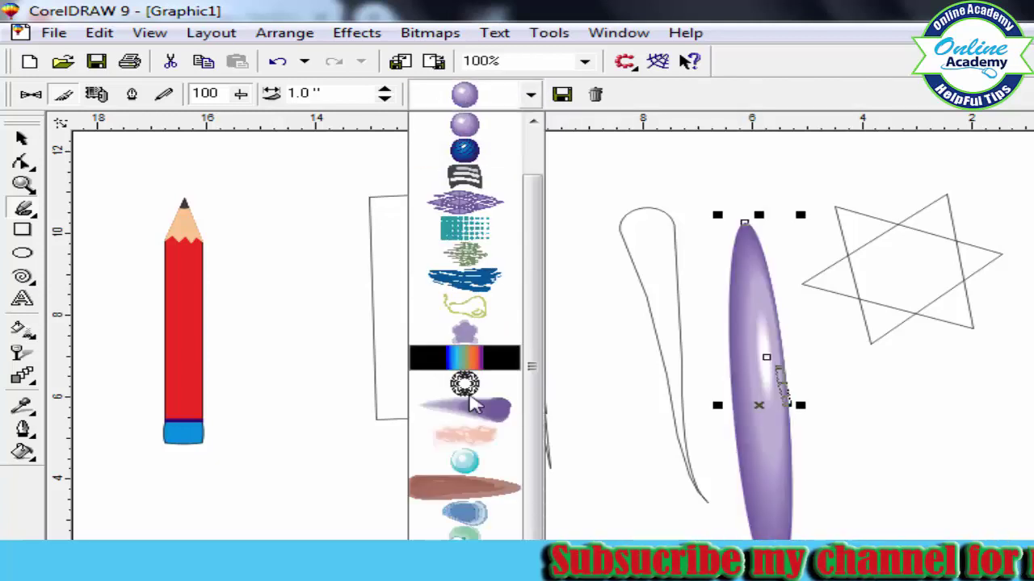
click(481, 487)
mouse_move(597, 182)
mouse_down()
mouse_move(620, 230)
mouse_move(638, 443)
mouse_up()
Switch the new brown stroke to the striped blue sphere brush, back to brown, and finally to the layered light-blue brush
click(530, 94)
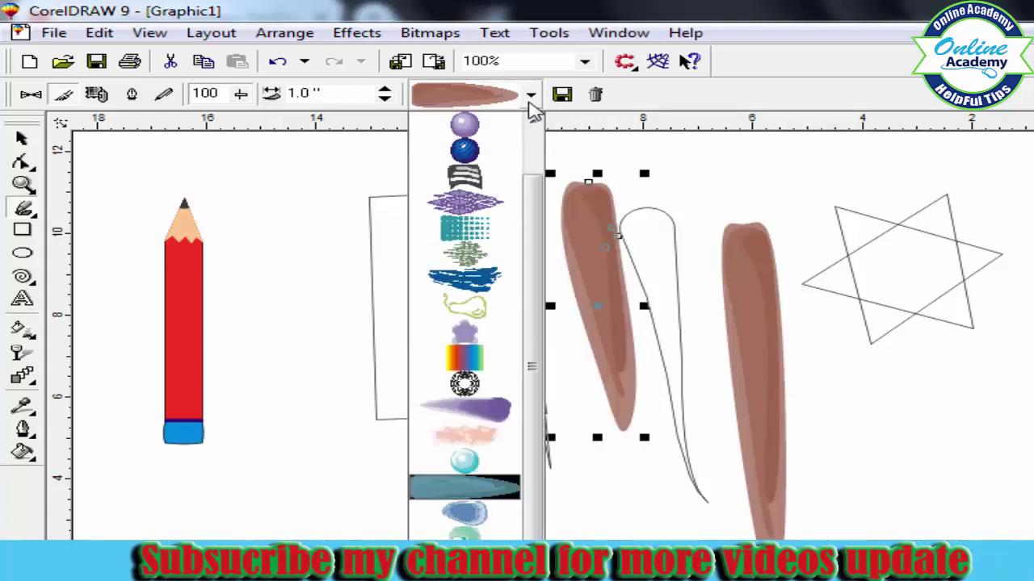
click(486, 155)
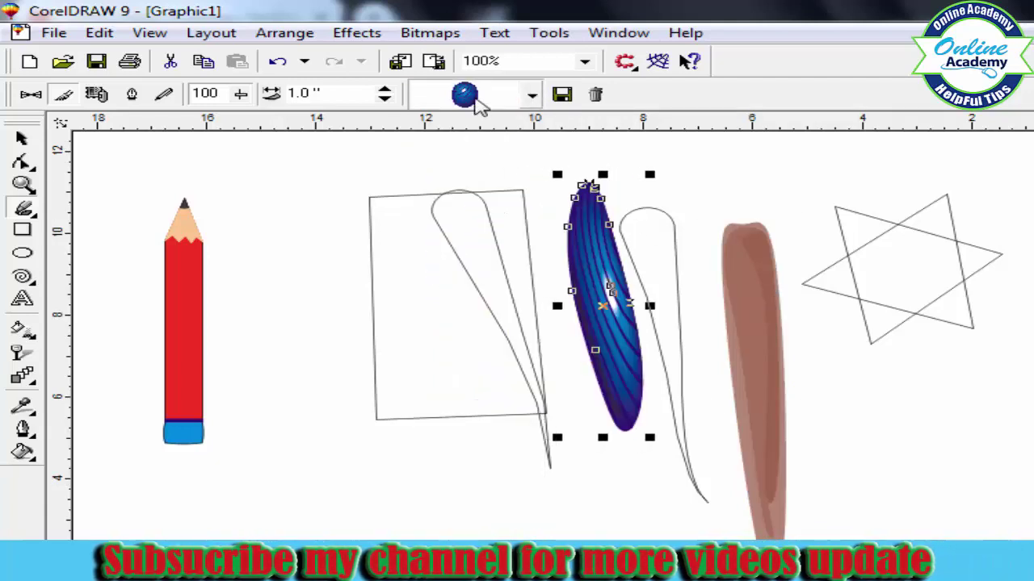
click(471, 96)
click(483, 488)
click(476, 95)
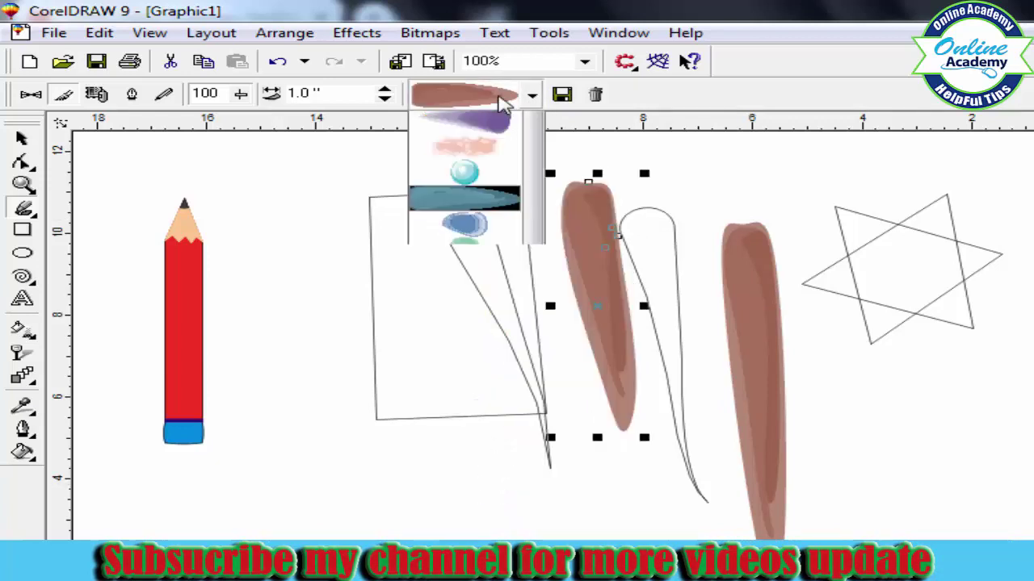
click(473, 510)
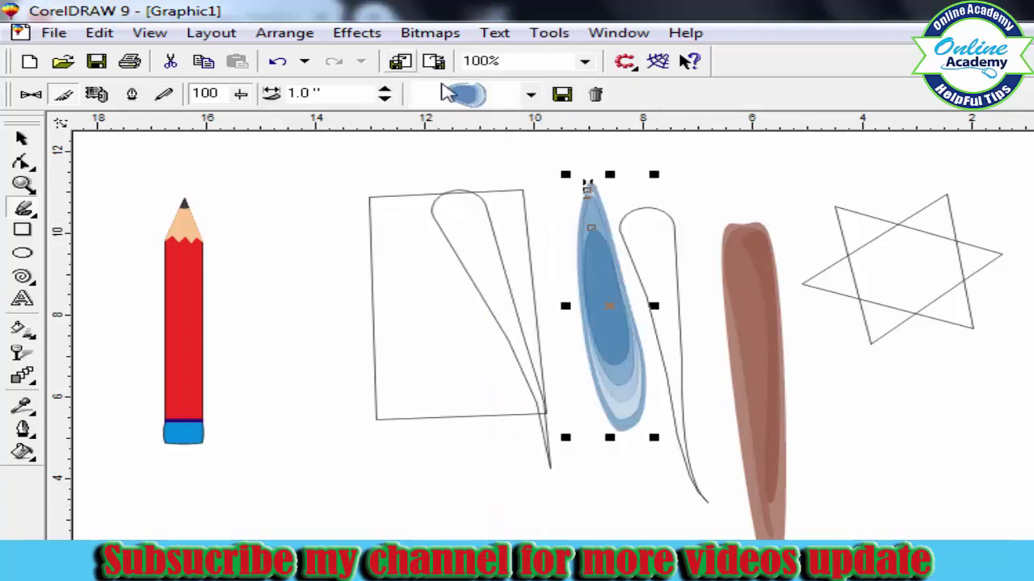
Spray a long downward trail of autumn leaves between the brown stroke and the star with the Artistic Media sprayer
click(106, 93)
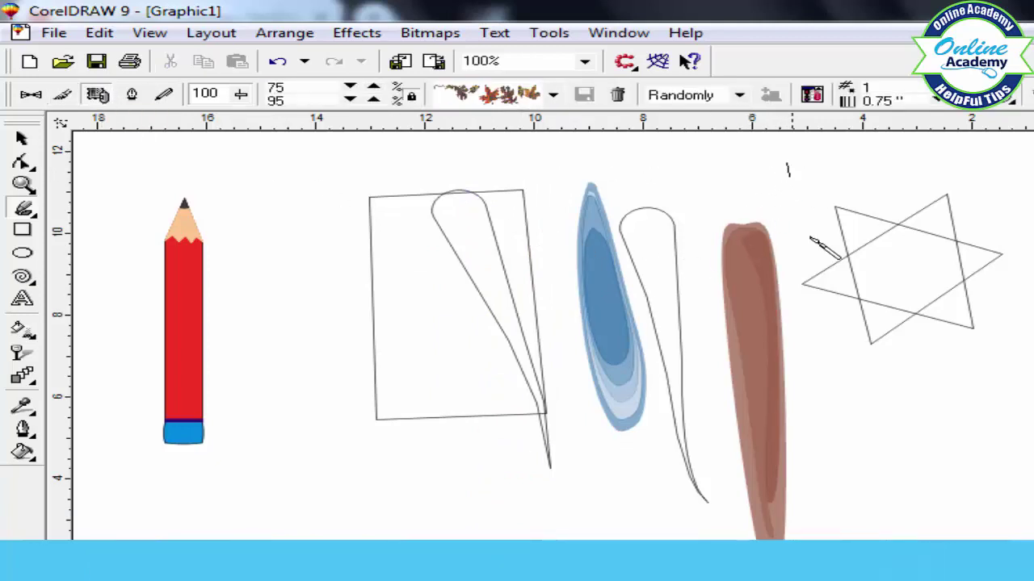
drag(785, 162, 884, 535)
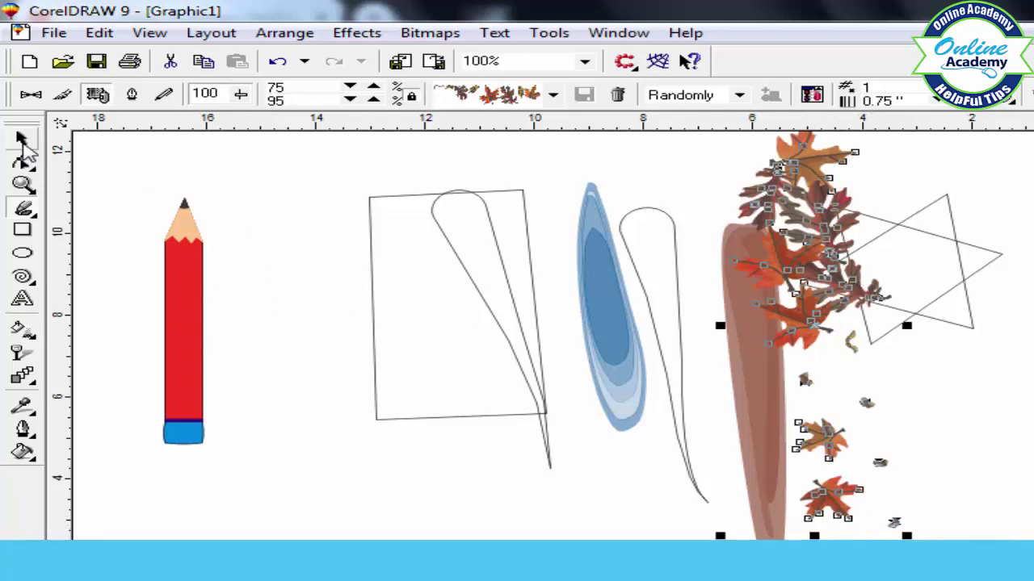
Delete the four-sided shape, all the painted strokes and the sprayed leaves, keeping the pencil and the star
click(23, 142)
mouse_move(369, 166)
mouse_down()
mouse_move(687, 565)
mouse_move(969, 569)
mouse_up()
key(Delete)
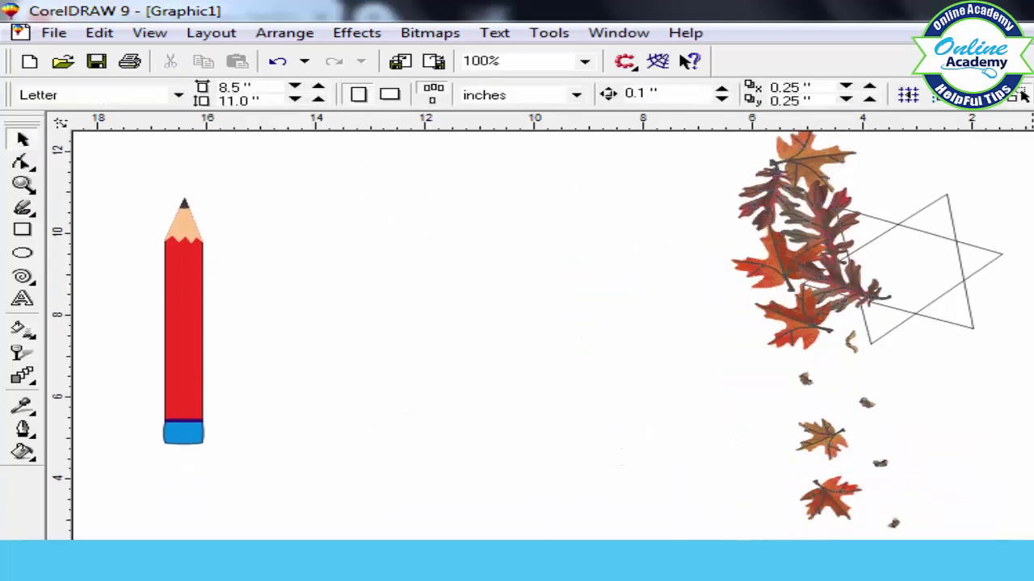
click(832, 250)
key(Delete)
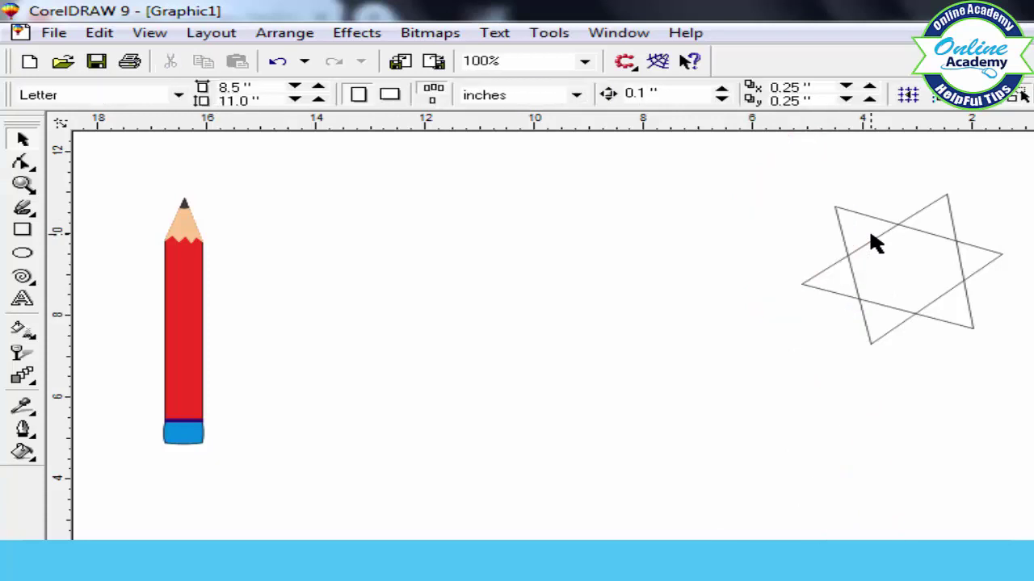
Delete both triangles of the star
click(869, 228)
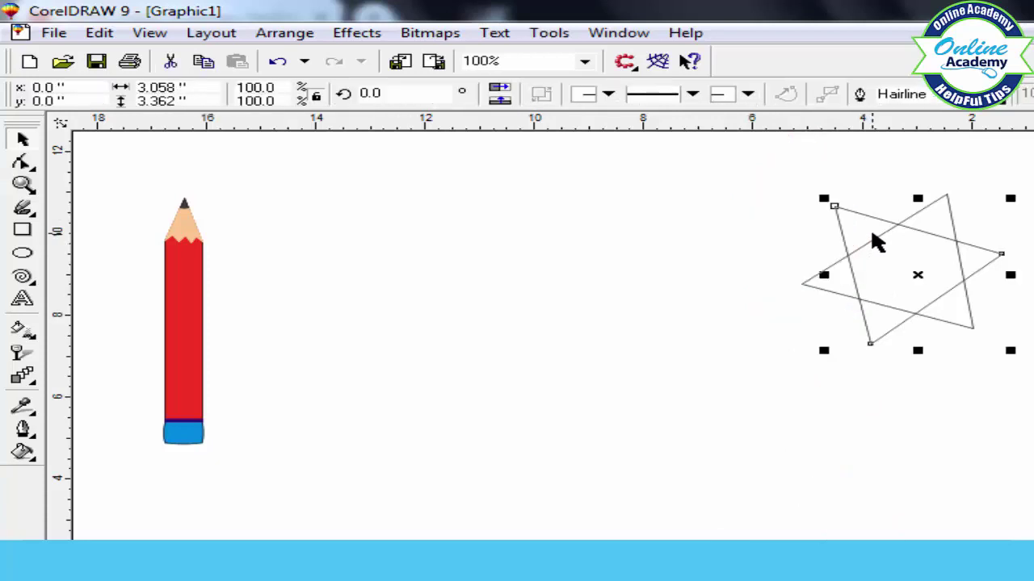
key(Delete)
click(873, 238)
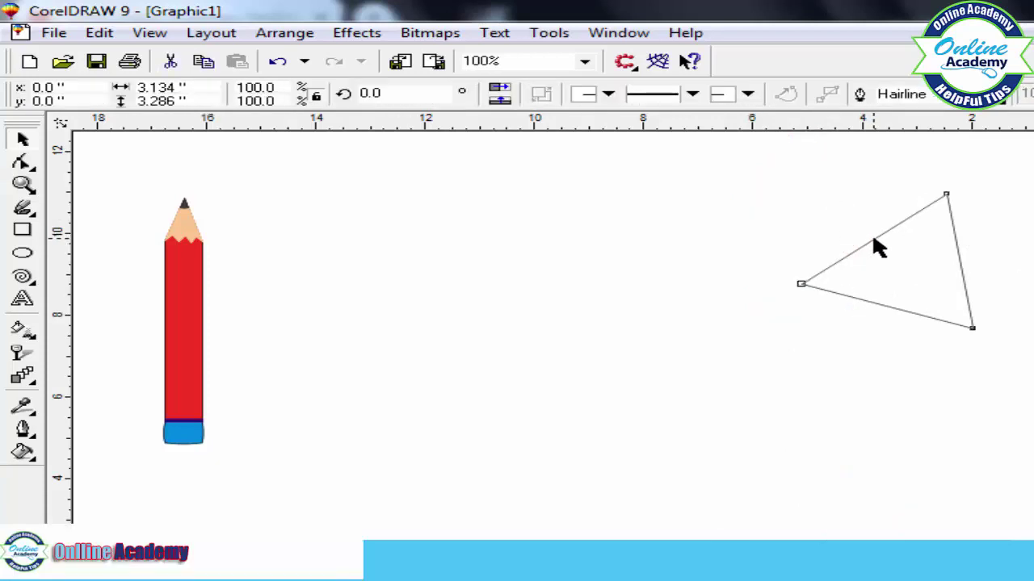
key(Delete)
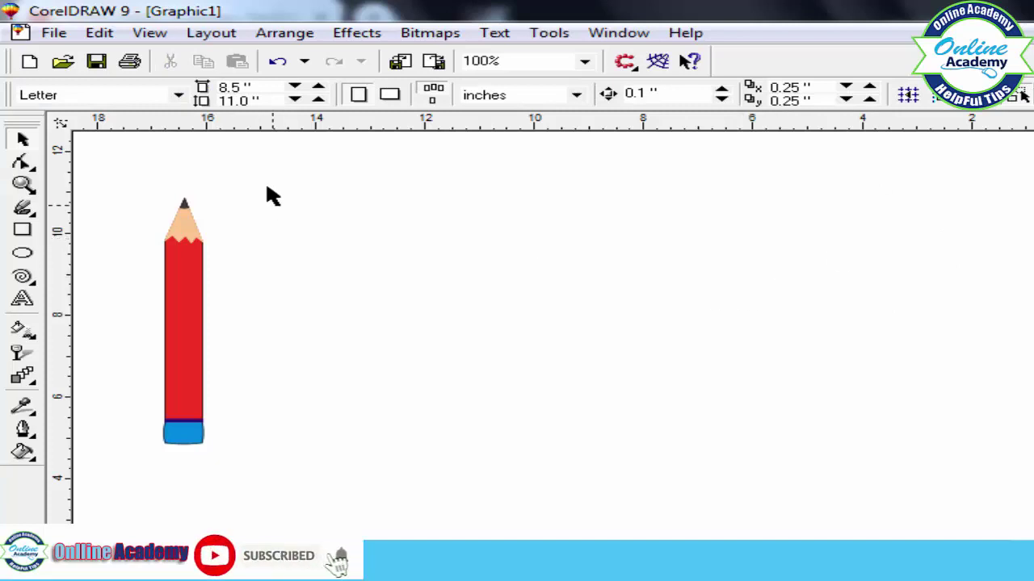
click(24, 208)
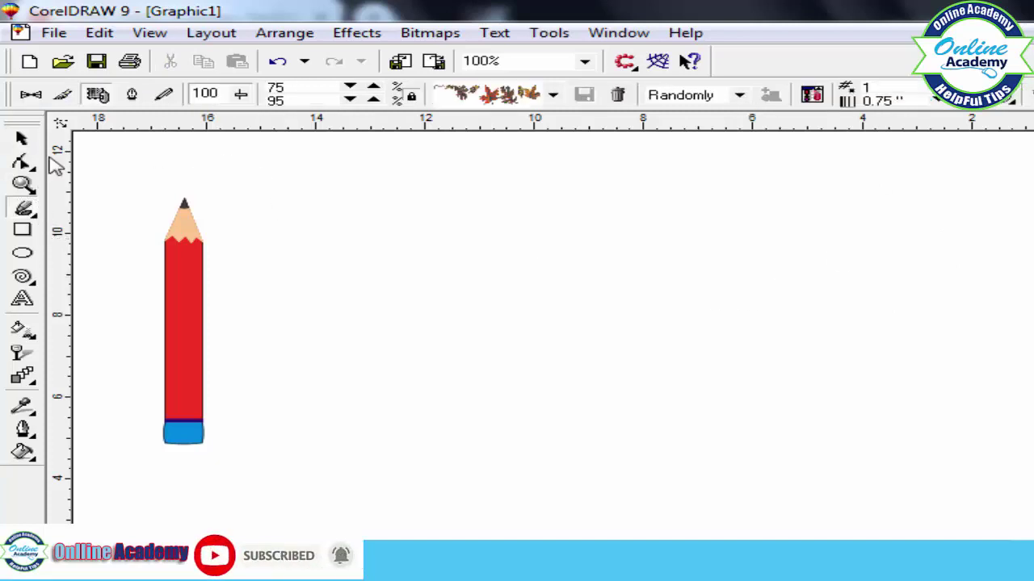
click(553, 95)
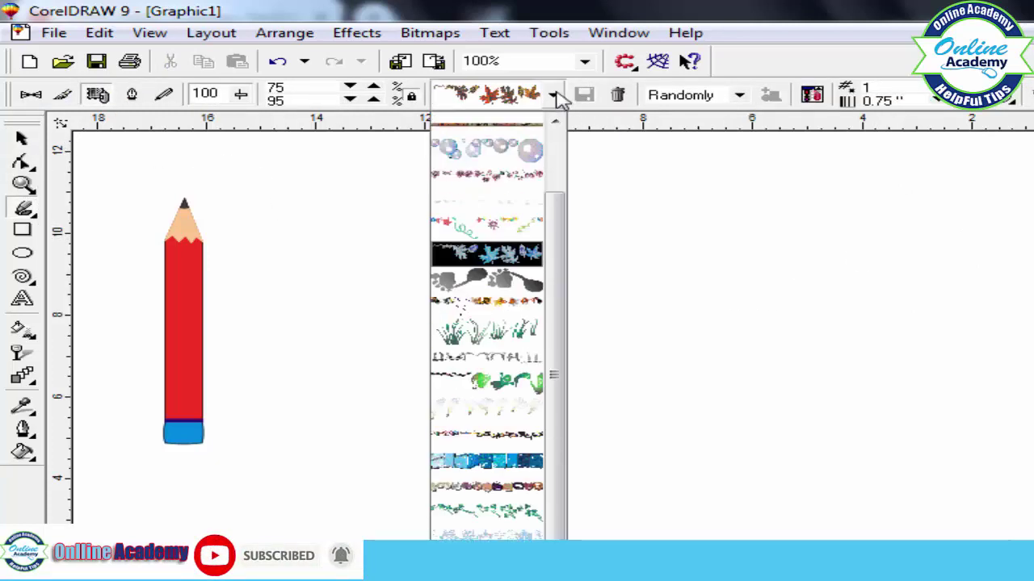
click(556, 93)
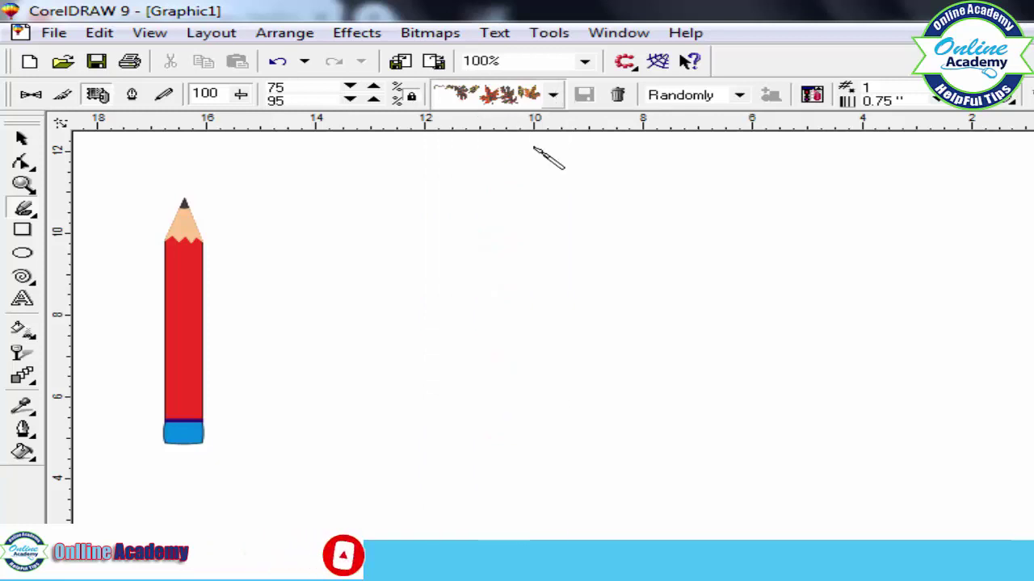
Draw a rectangle about 3.8 by 4.0 inches in the empty area beside the pencil
click(23, 230)
drag(458, 224, 668, 388)
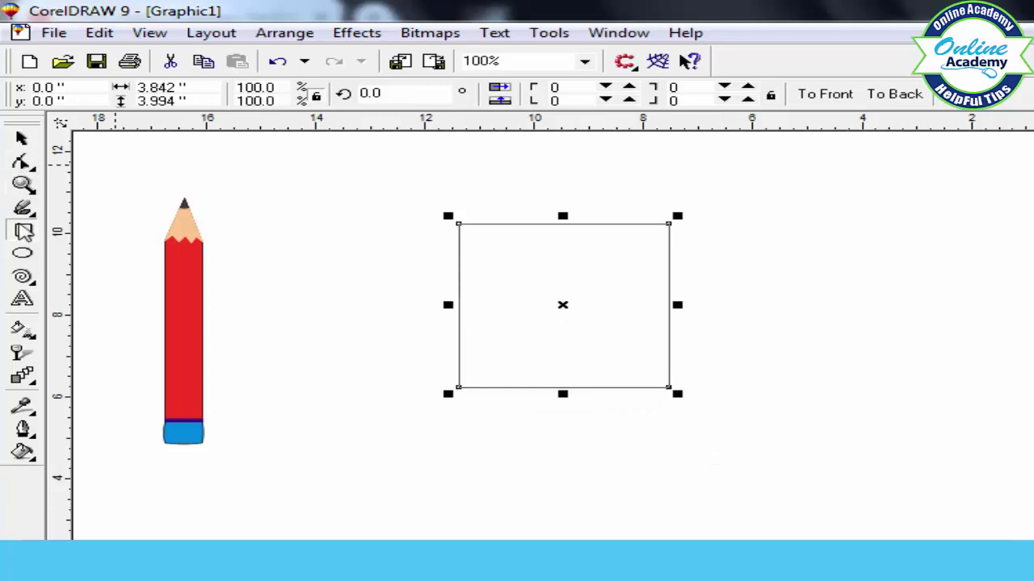
Spray a closed loop of autumn leaves freehand around the rectangle with the Artistic Media sprayer
click(25, 208)
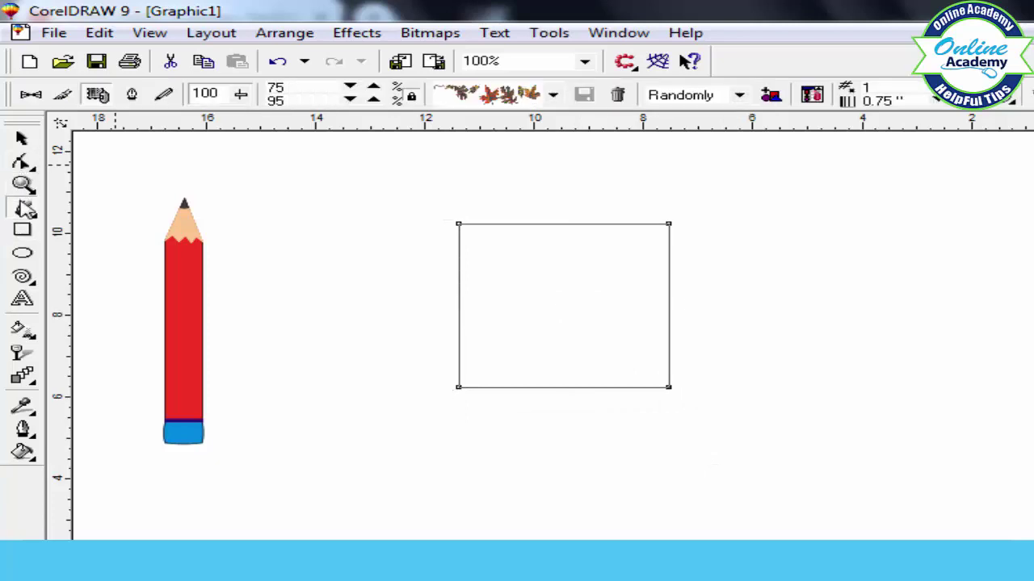
click(453, 215)
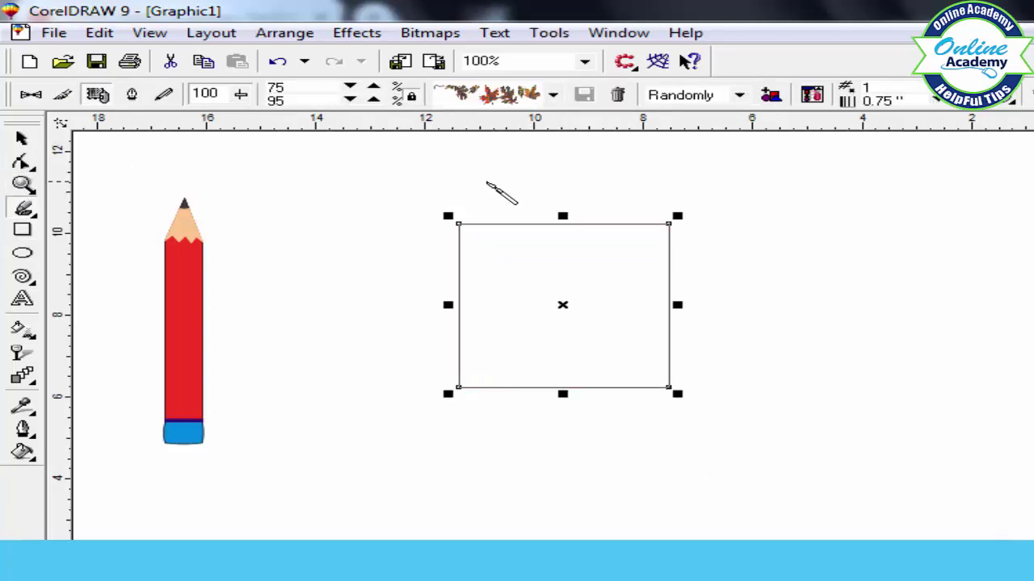
drag(459, 189, 677, 208)
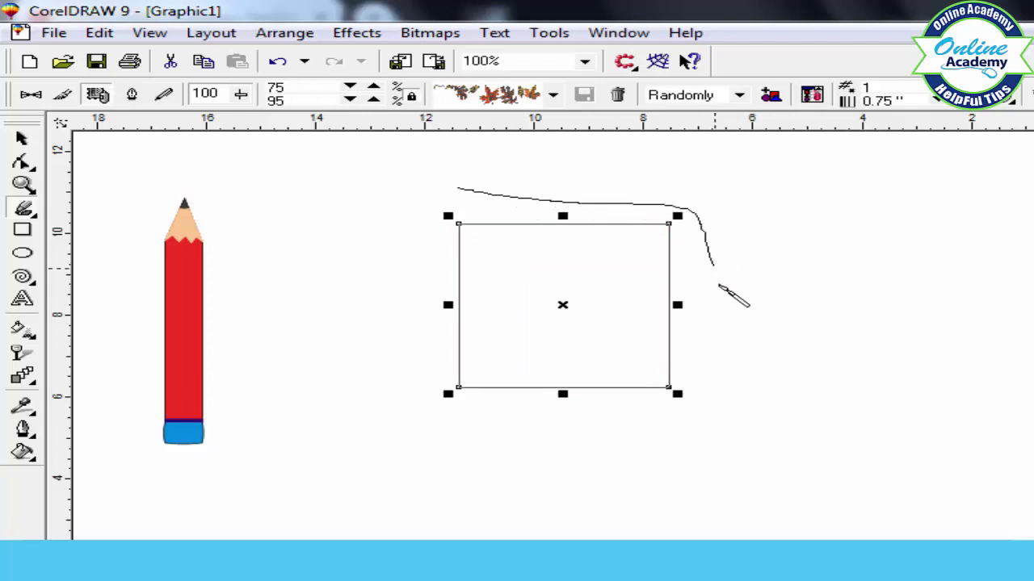
mouse_move(718, 285)
mouse_down()
mouse_move(709, 384)
mouse_move(693, 402)
mouse_move(599, 420)
mouse_move(446, 407)
mouse_move(418, 374)
mouse_move(416, 255)
mouse_move(427, 207)
mouse_move(472, 192)
mouse_up()
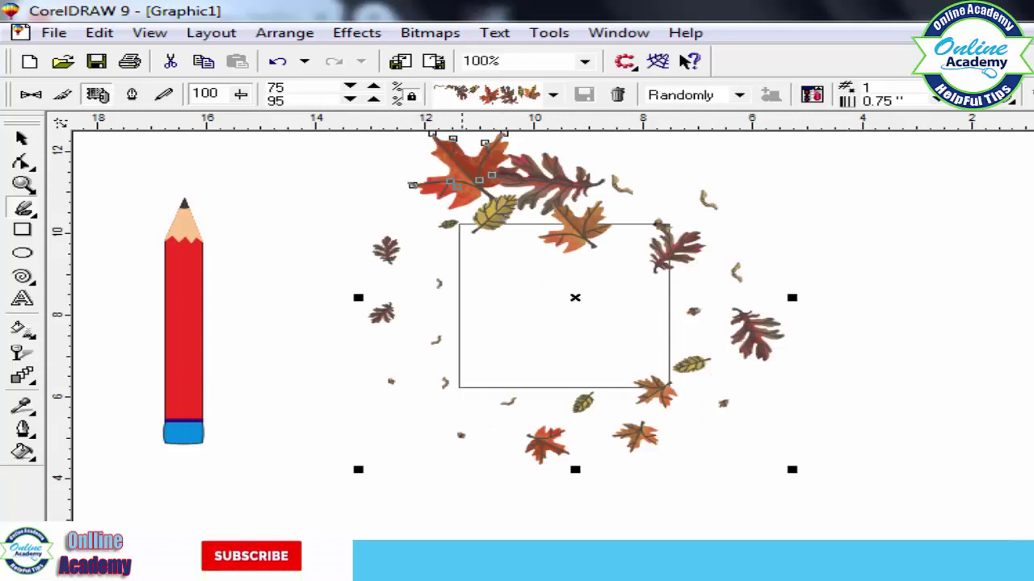
Move the leaf loop slightly down over the rectangle and rotate it counter-clockwise in two small turns
click(22, 139)
drag(574, 297, 584, 326)
click(584, 328)
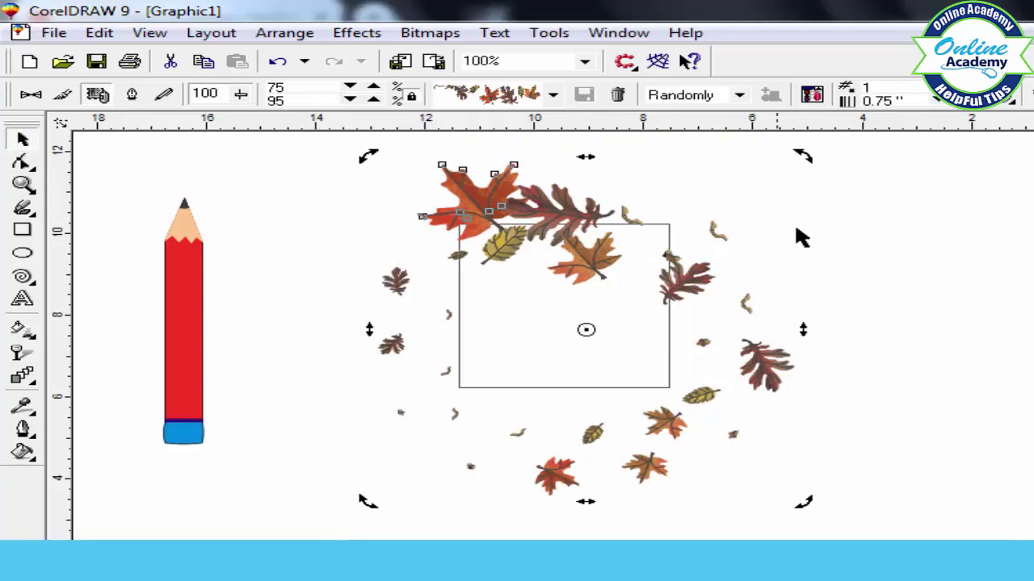
drag(800, 158, 760, 148)
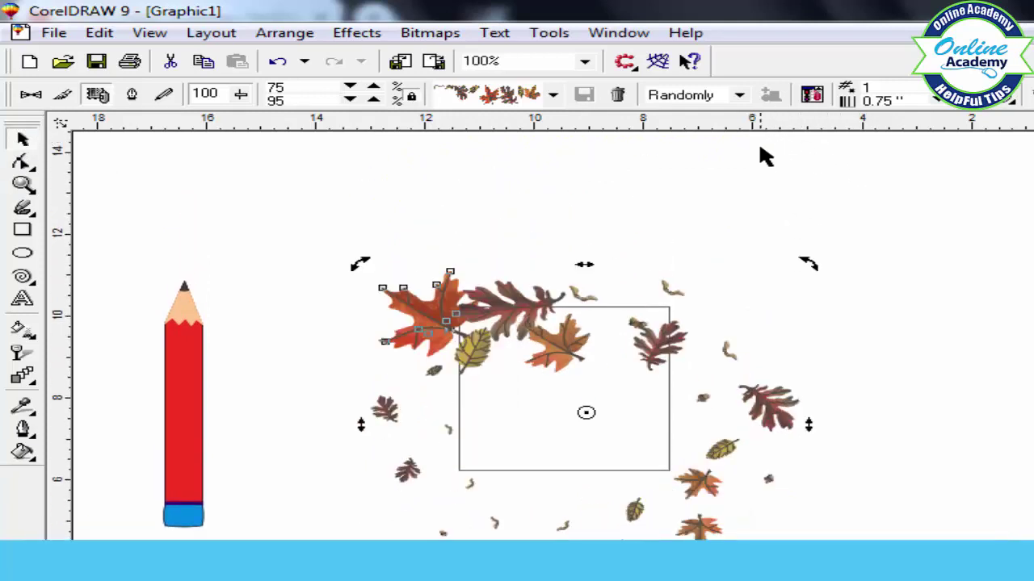
drag(810, 266, 746, 249)
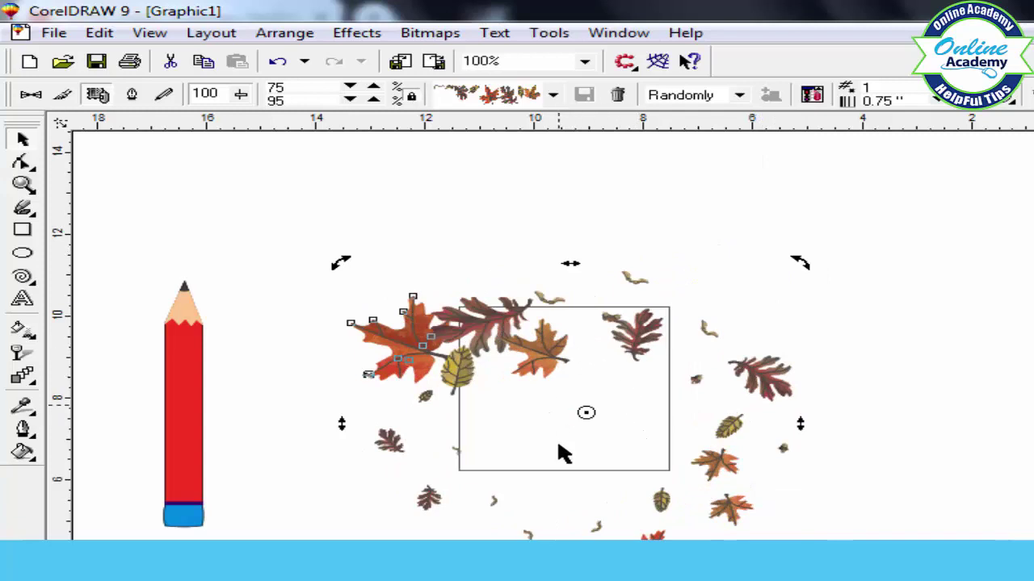
Switch the sprayed loop around the rectangle to the pink flower pattern, back to autumn leaves, and finally to green grass
click(553, 94)
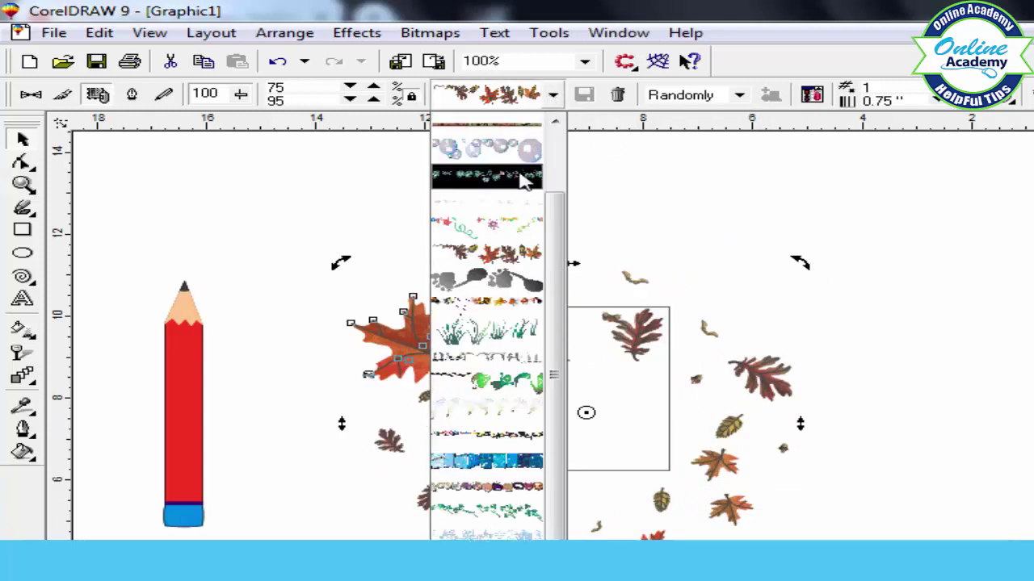
click(520, 180)
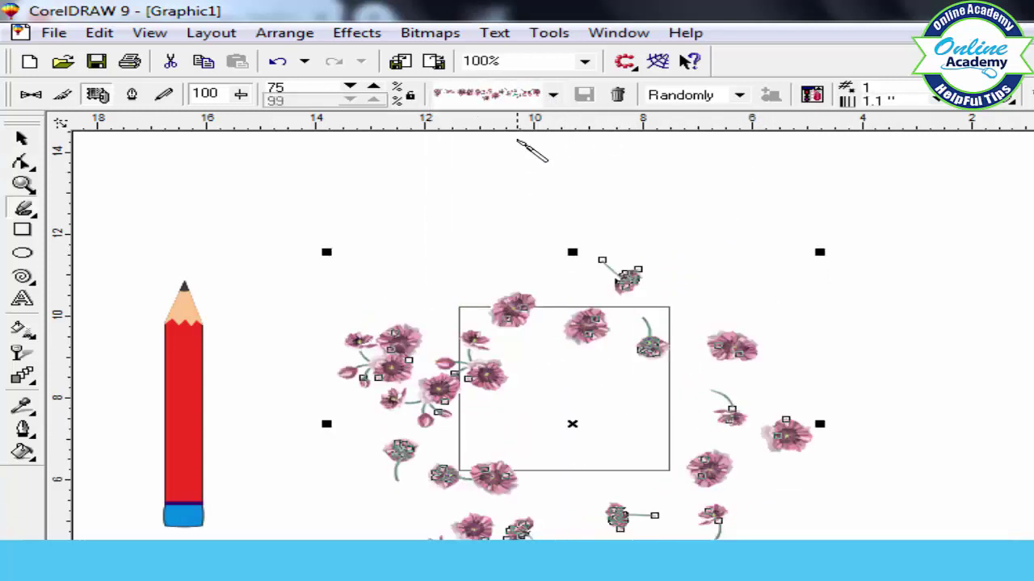
click(553, 95)
click(496, 267)
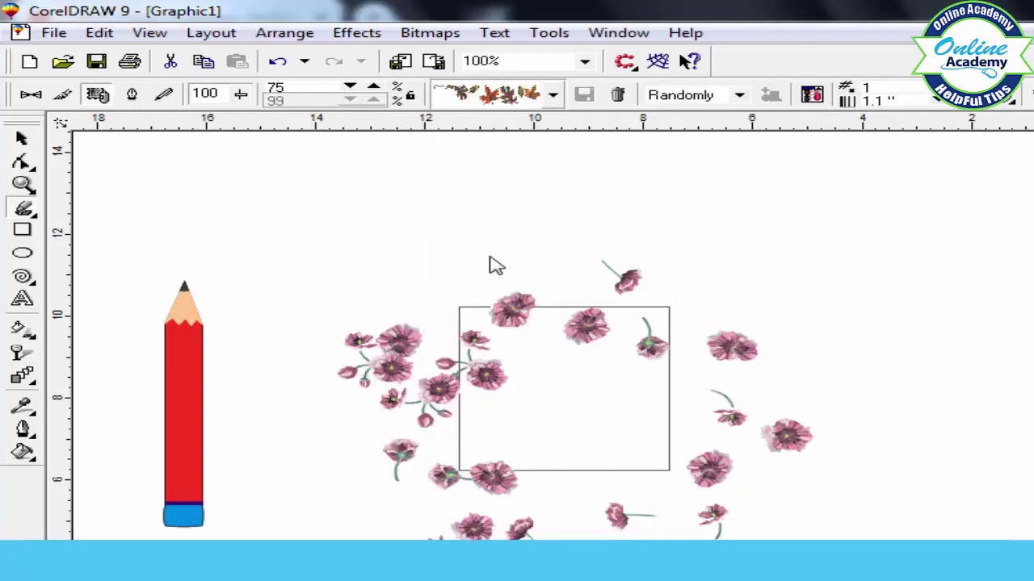
click(553, 95)
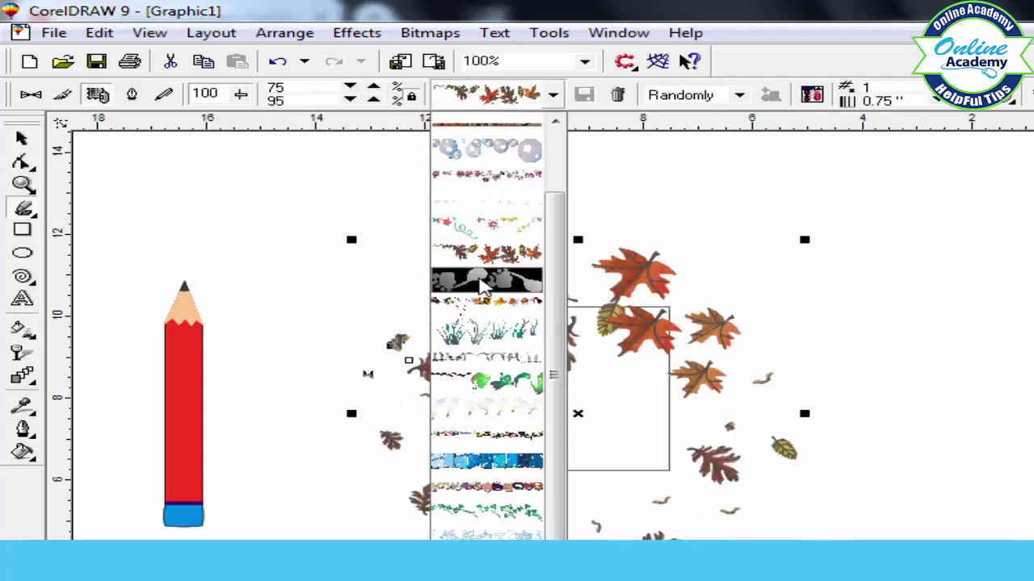
click(484, 329)
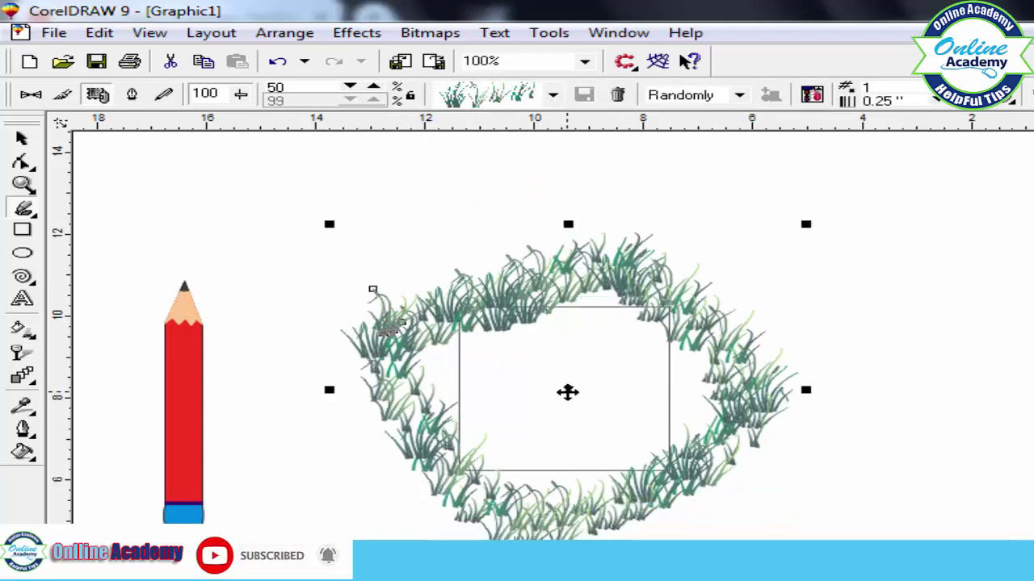
Draw five crossing freehand strokes beside the grass loop in Artistic Media's Pressure mode at 1.0 inch width
click(164, 95)
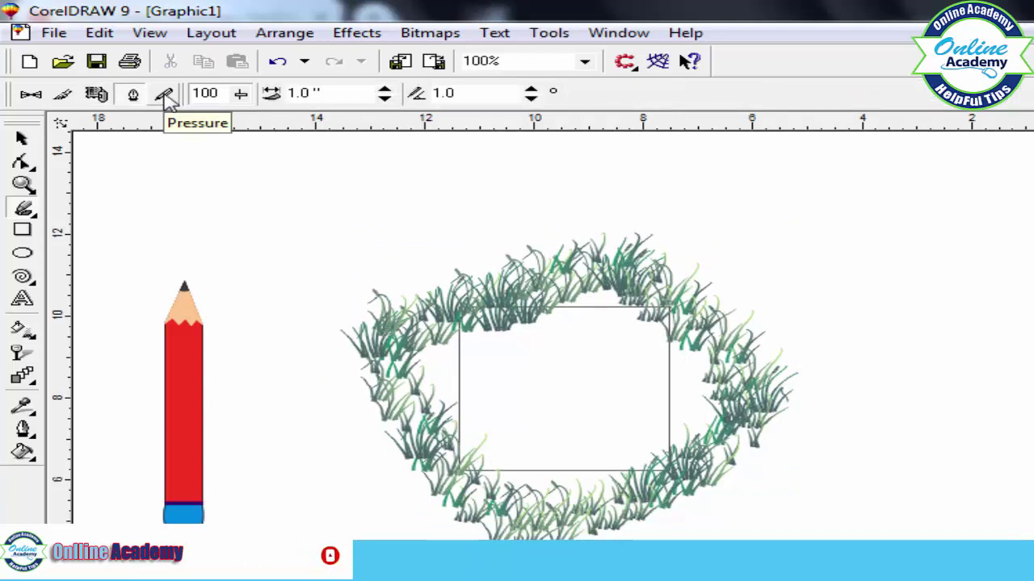
mouse_move(844, 192)
mouse_down()
mouse_move(875, 211)
mouse_move(1014, 461)
mouse_up()
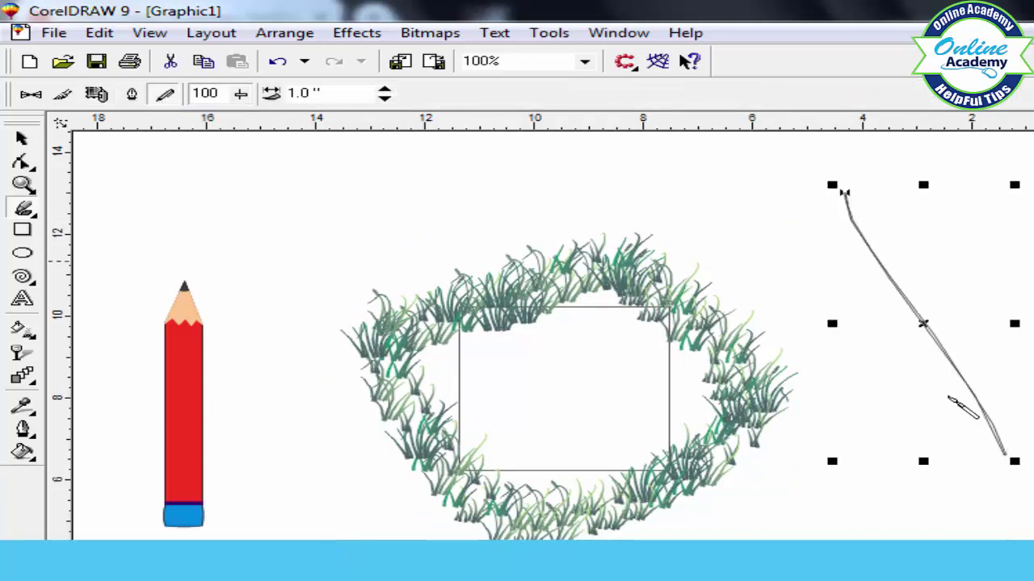
drag(1030, 276, 858, 529)
drag(810, 311, 1032, 422)
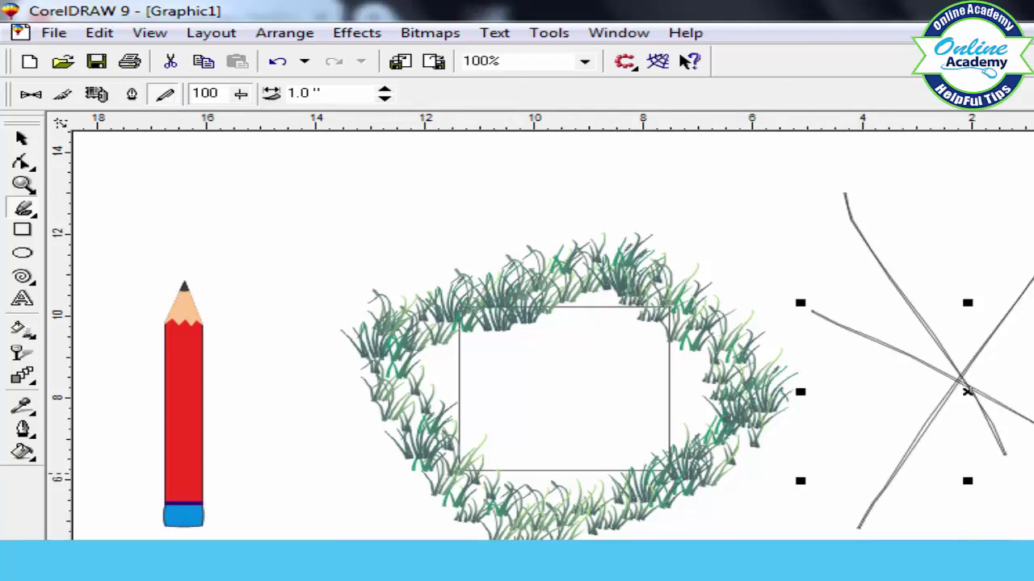
drag(931, 277, 1032, 505)
drag(1020, 241, 949, 465)
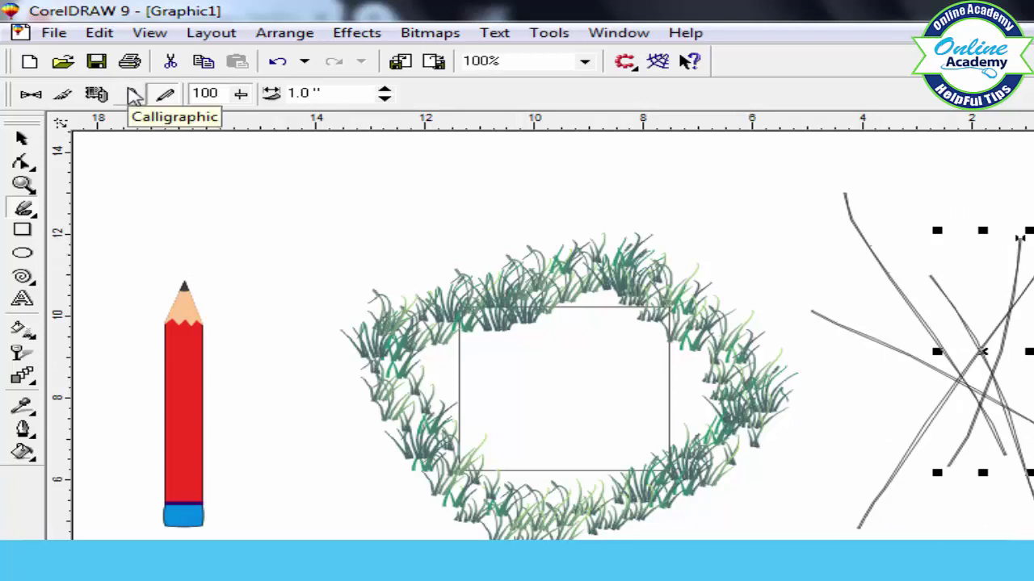
Draw three calligraphic strokes 1.0 inch wide, one above the pencil and two among the crossing strokes, filling the last with pink
click(134, 94)
mouse_move(250, 198)
mouse_down()
mouse_move(432, 323)
mouse_move(449, 323)
mouse_up()
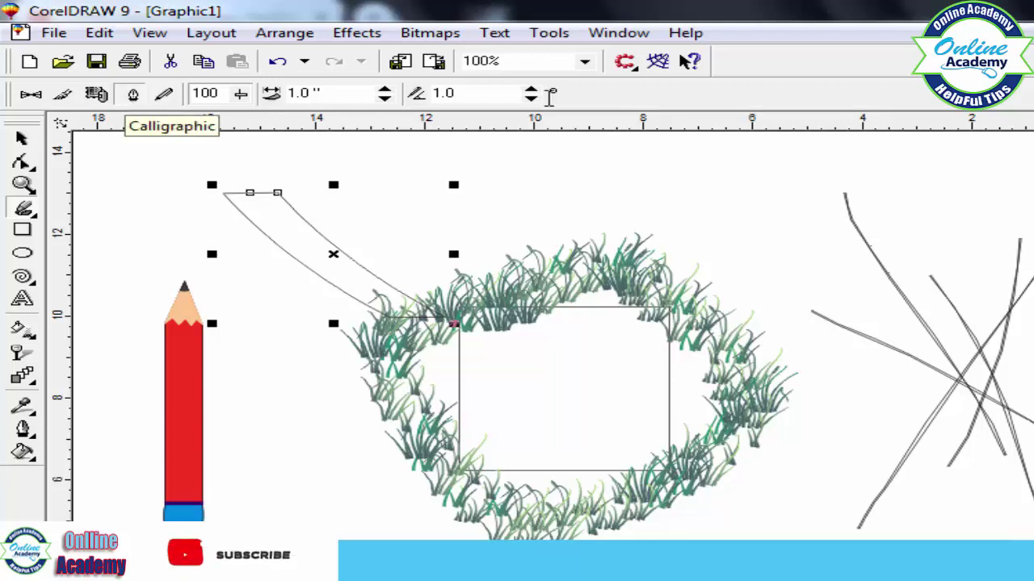
drag(854, 142, 903, 287)
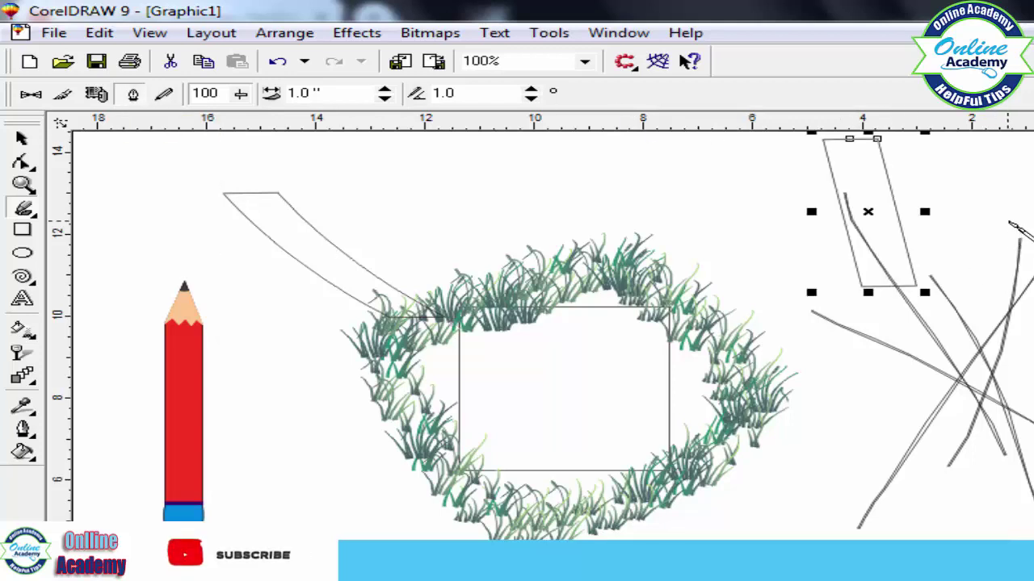
drag(1016, 219, 1030, 472)
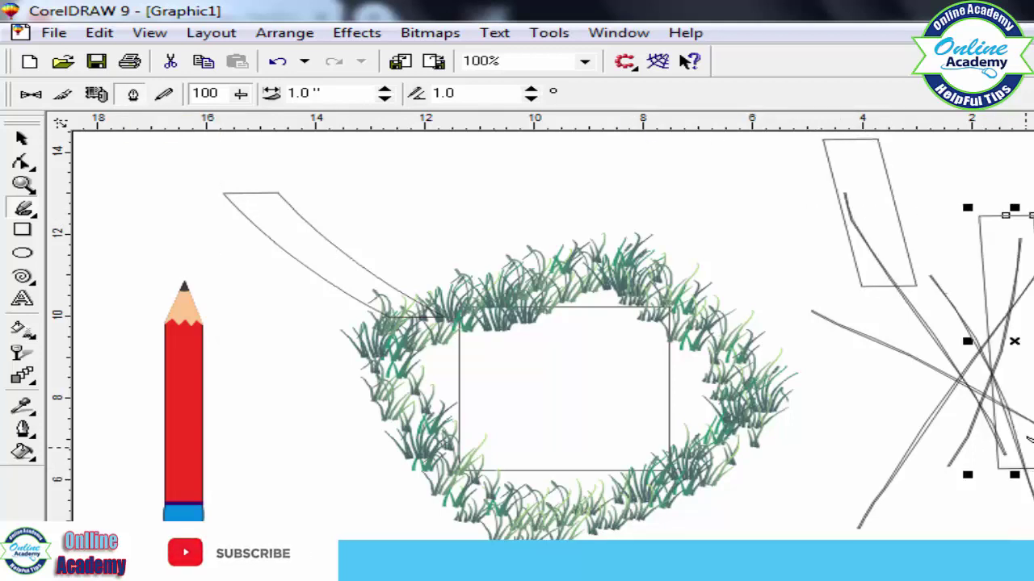
click(1032, 268)
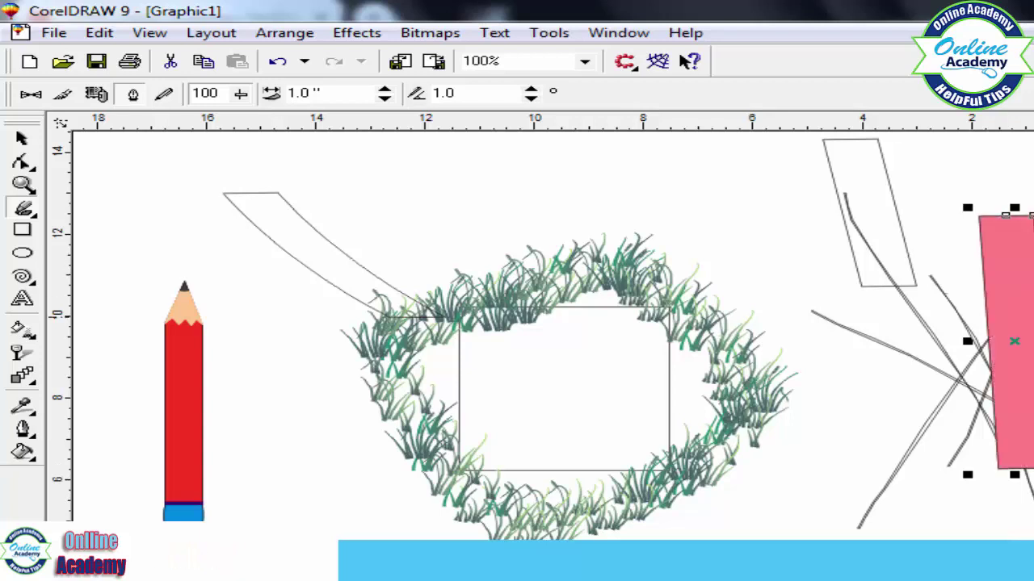
Draw a curved calligraphic stroke over the grass loop's upper edge and set its width to 1.5 inches
drag(644, 184, 749, 306)
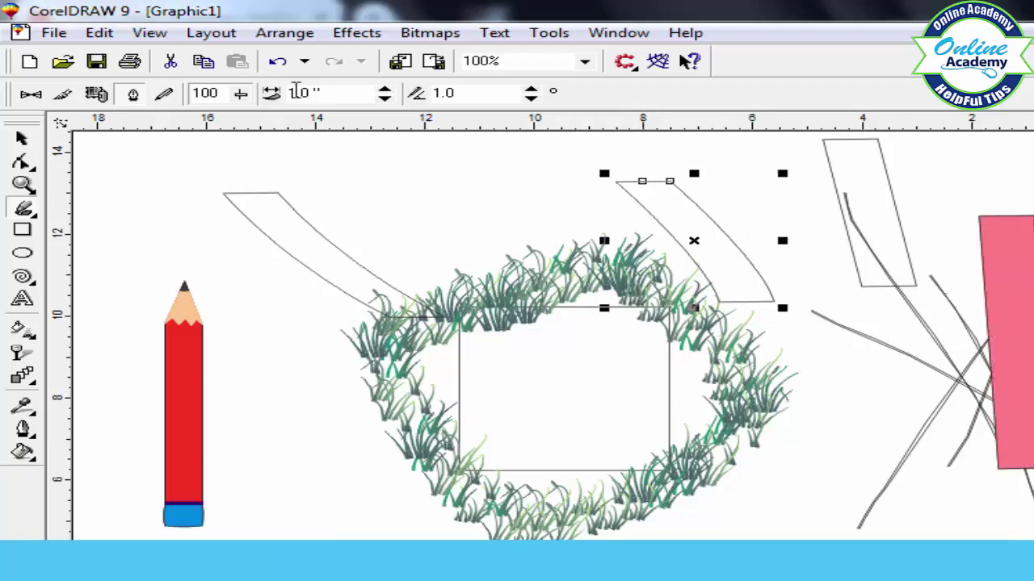
click(313, 92)
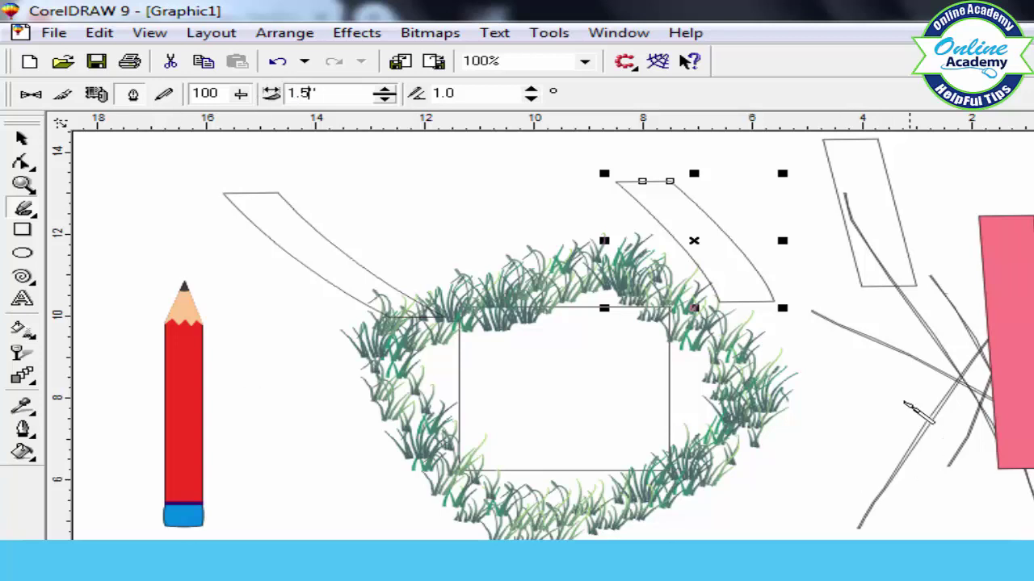
key(Return)
Draw a 1.5 inch calligraphic stroke beside the grass loop and a long diagonal pressure stroke across its upper part
drag(836, 386, 895, 537)
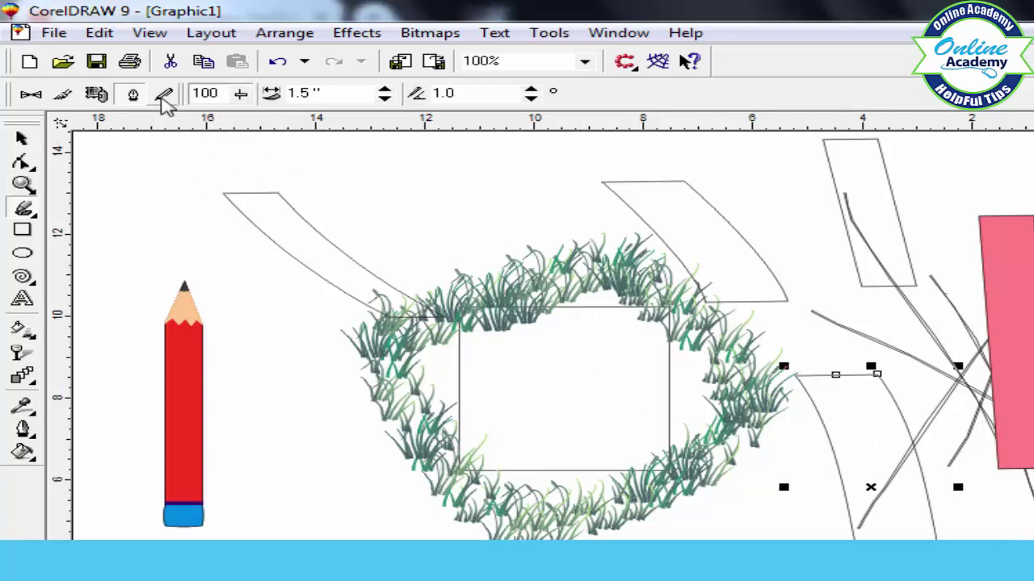
click(165, 94)
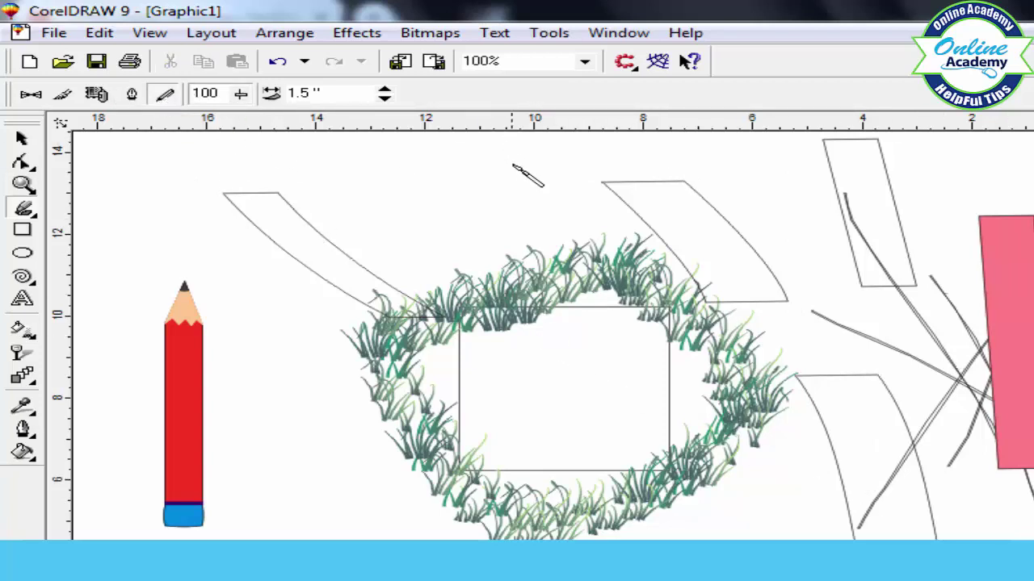
drag(500, 166, 871, 378)
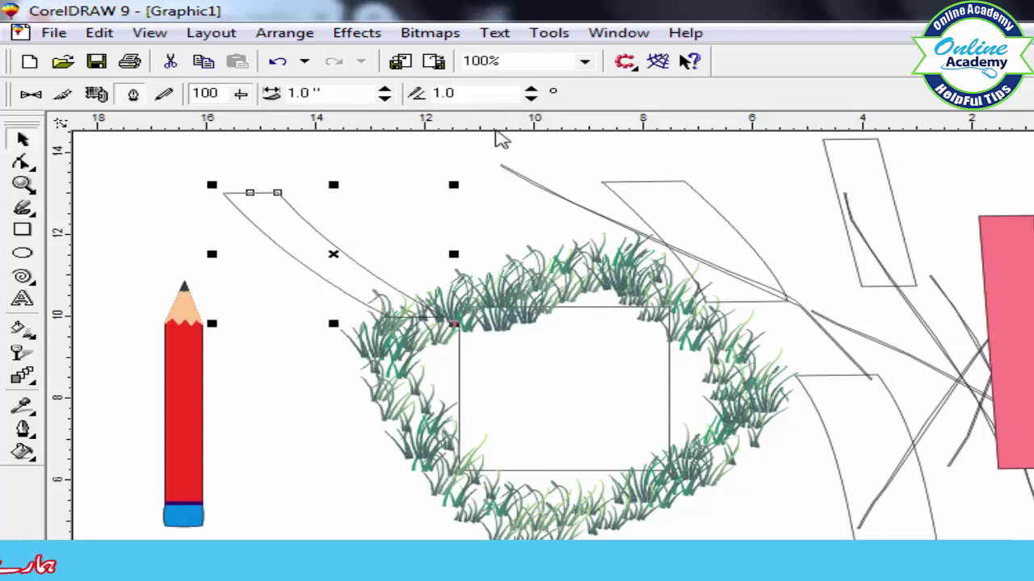
Delete all the practice strokes, the grass loop and the rectangle, keeping only the pencil
key(Delete)
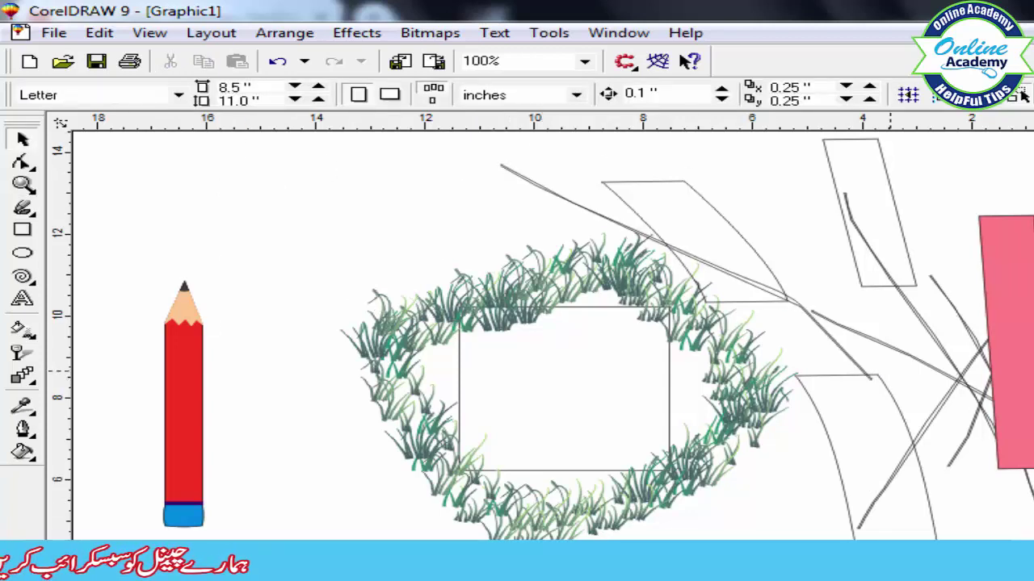
drag(807, 525, 327, 146)
key(Delete)
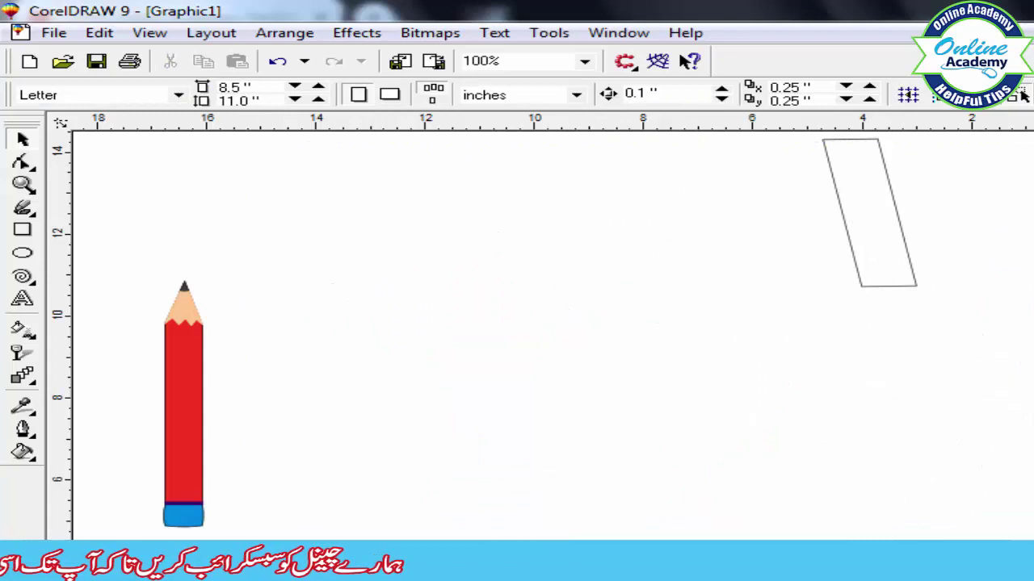
click(860, 220)
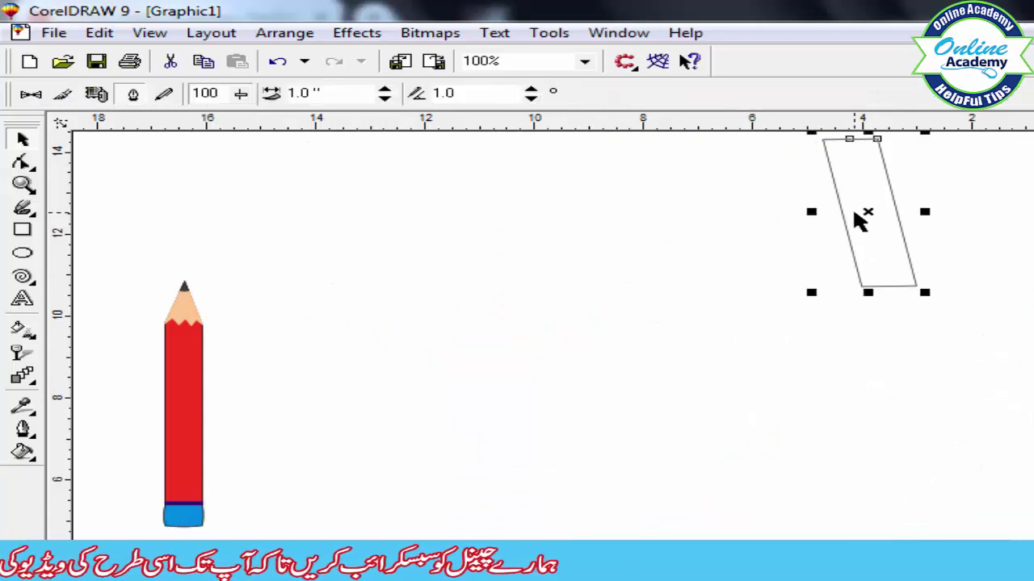
key(Delete)
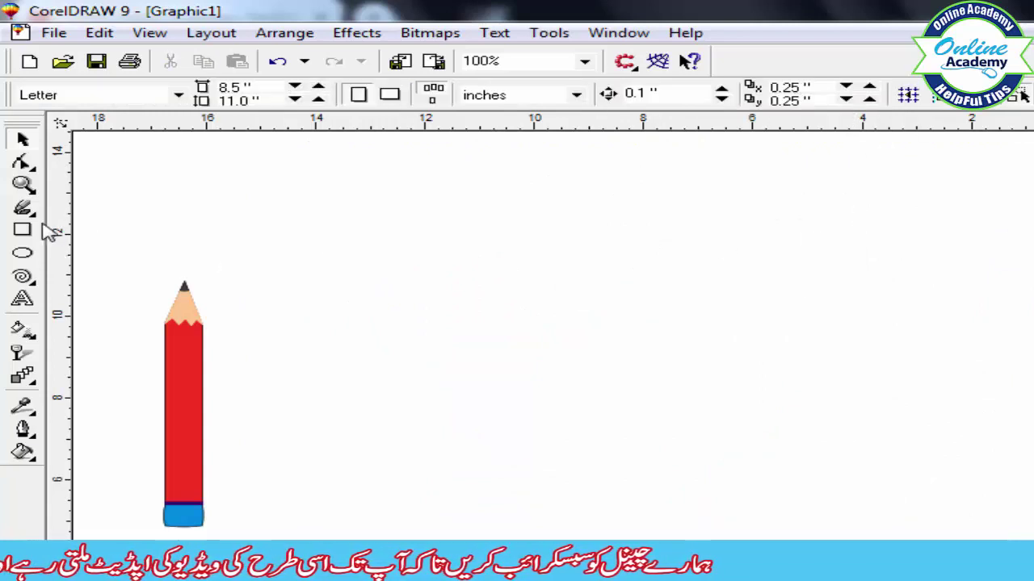
Add a vertical dimension along the pencil's height and a second, longer one starting at its tip and placed farther out
click(24, 206)
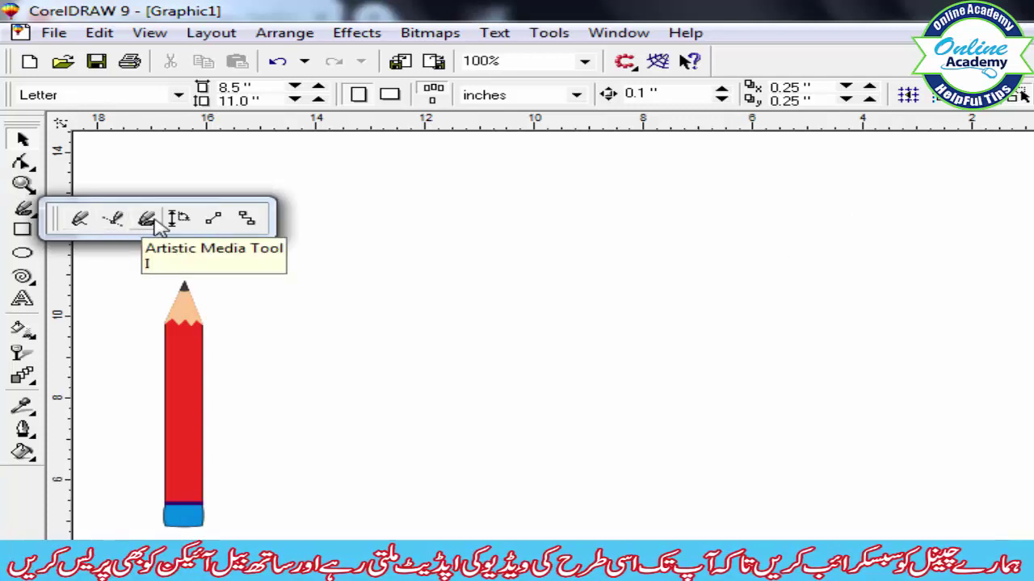
click(180, 220)
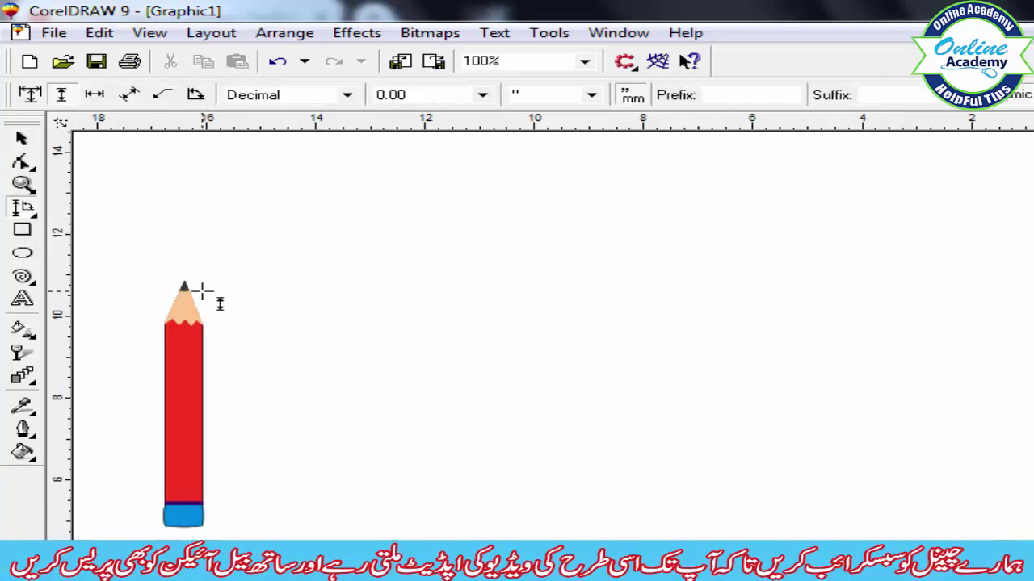
drag(202, 289, 228, 533)
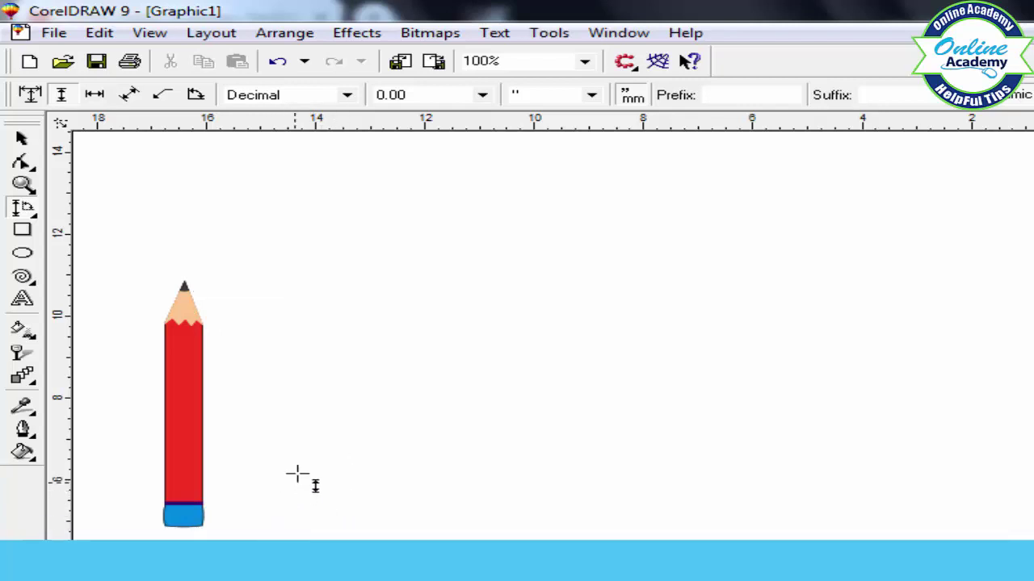
click(312, 443)
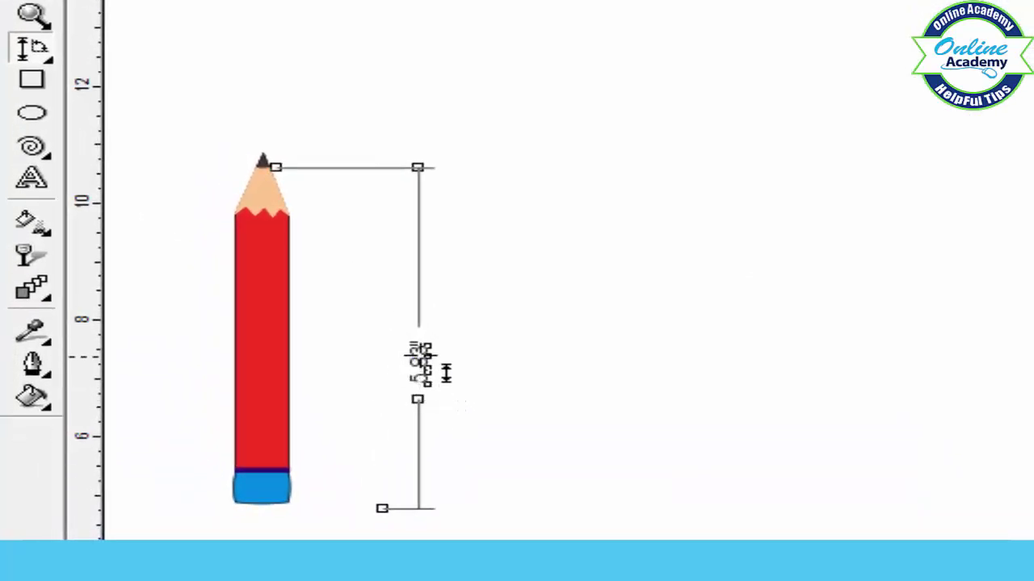
click(256, 154)
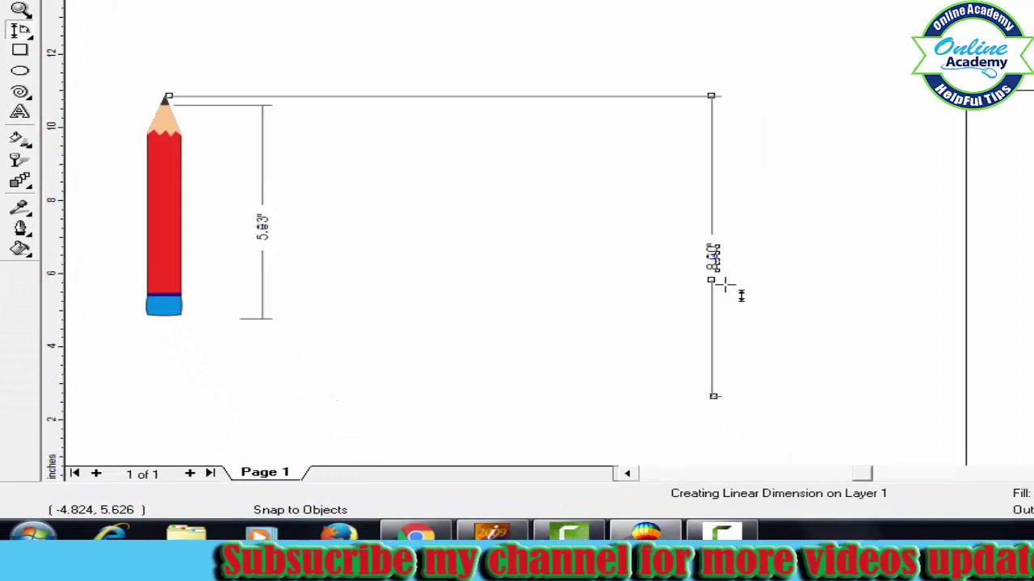
click(718, 242)
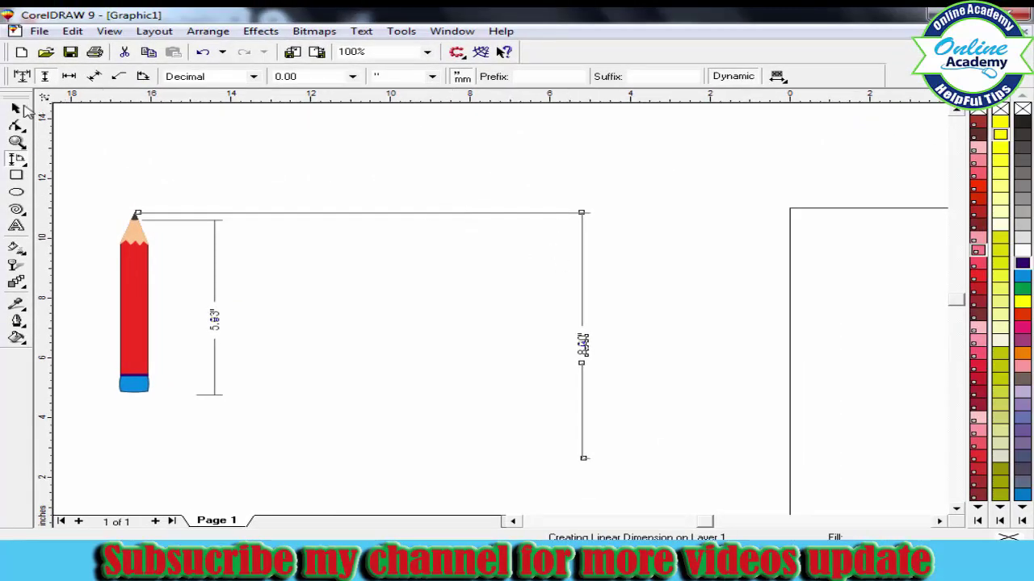
Delete both vertical dimensions
click(24, 109)
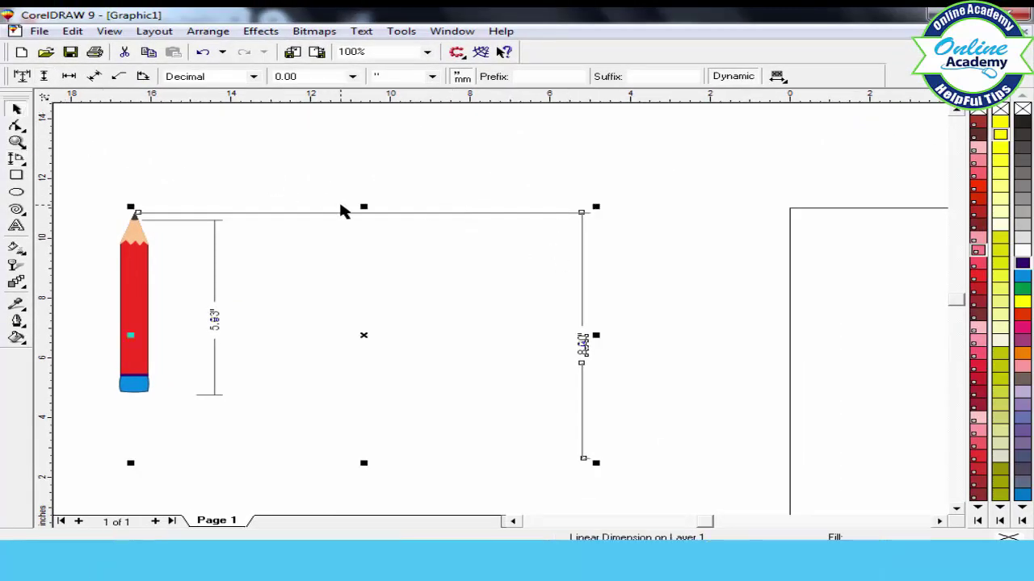
key(Delete)
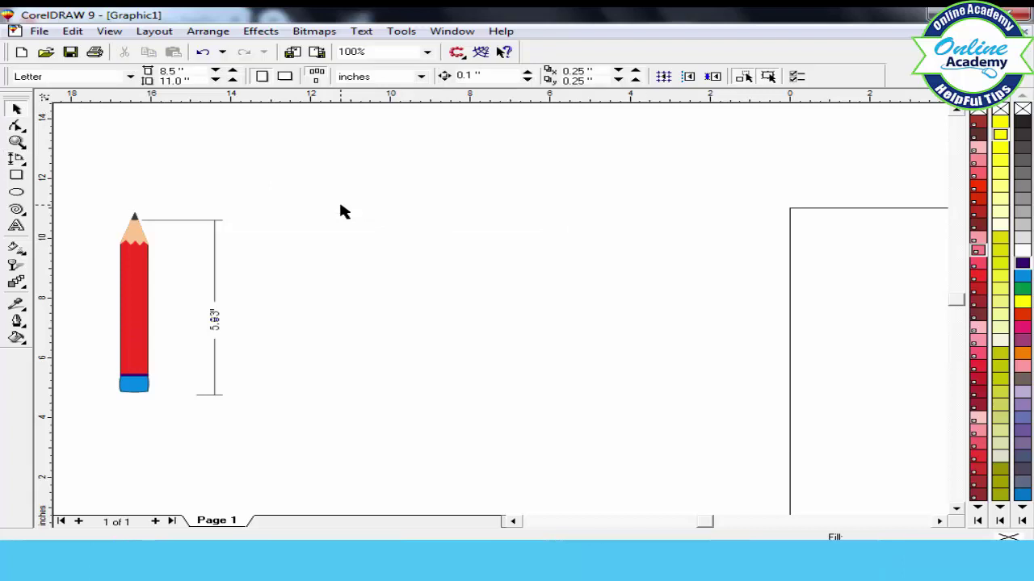
click(213, 219)
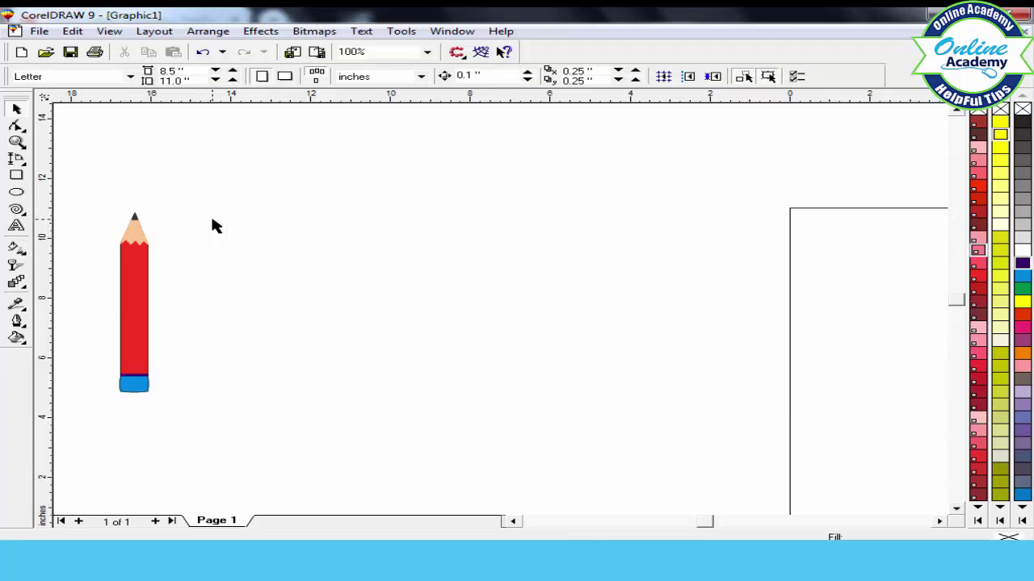
Draw a chain of straight connector lines from above the pencil out into the empty area and back to the pencil's shoulder
click(143, 289)
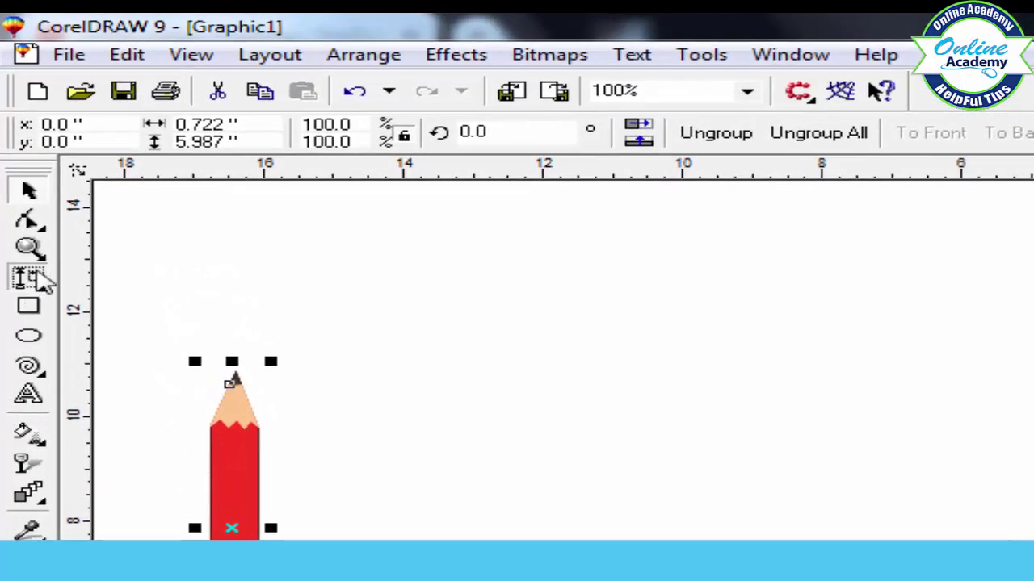
click(37, 277)
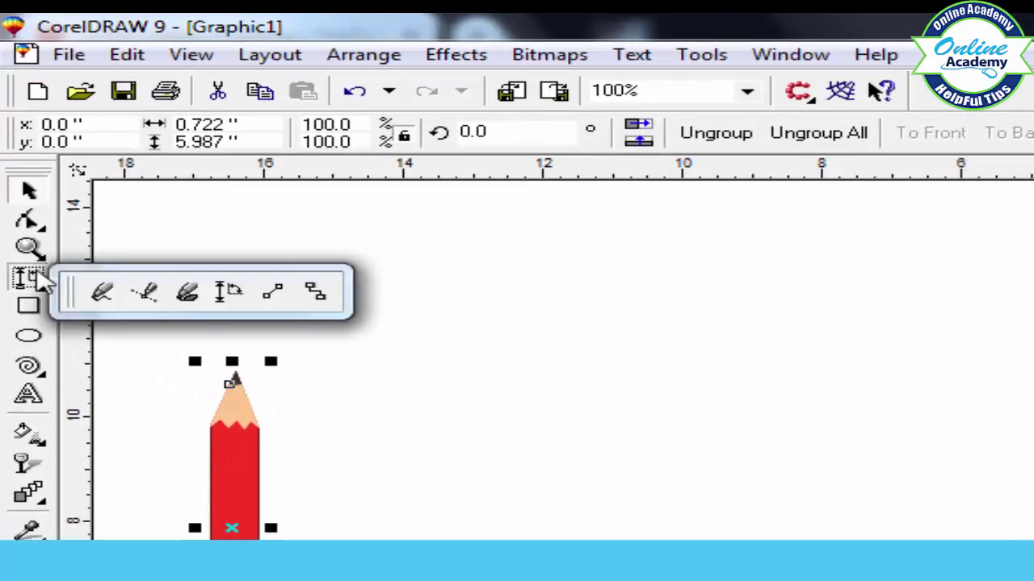
click(273, 294)
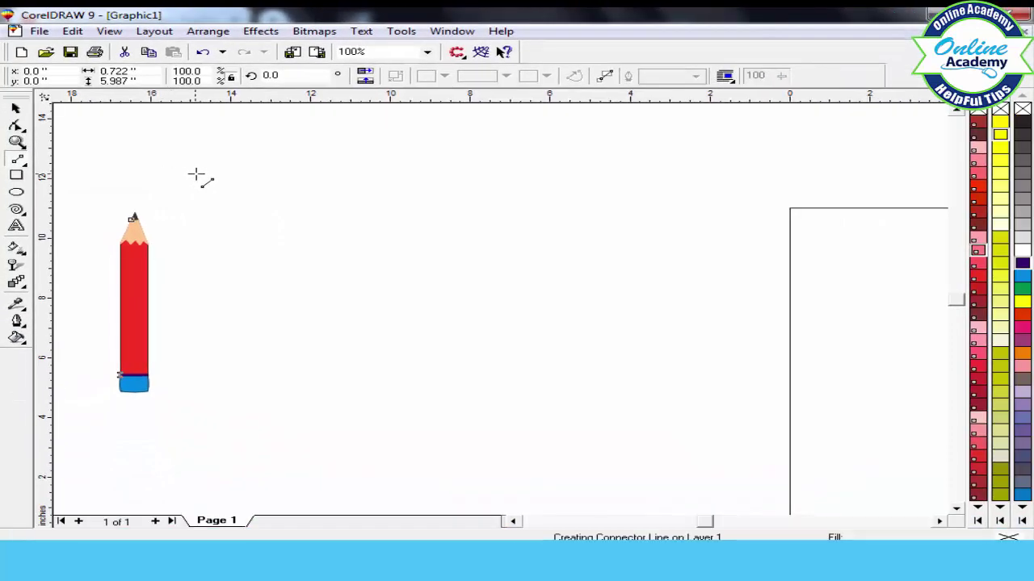
drag(231, 203, 578, 298)
mouse_move(491, 254)
mouse_down()
mouse_move(414, 363)
mouse_move(151, 192)
mouse_move(152, 233)
mouse_up()
key(Escape)
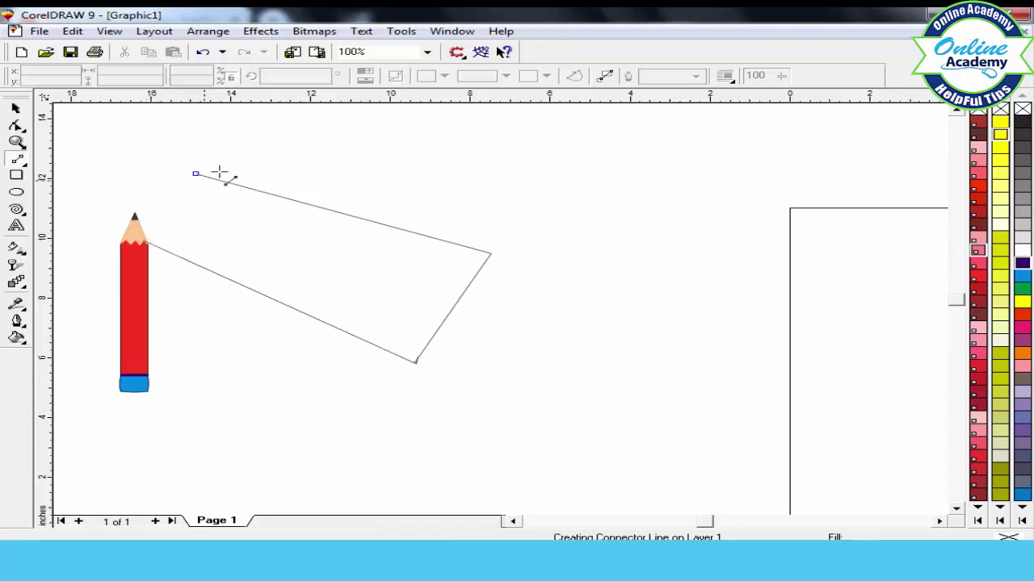
Close the connector chain with a line between the pencil's shoulder and the chain's start point, and move the upper long line to the right
drag(197, 173, 197, 169)
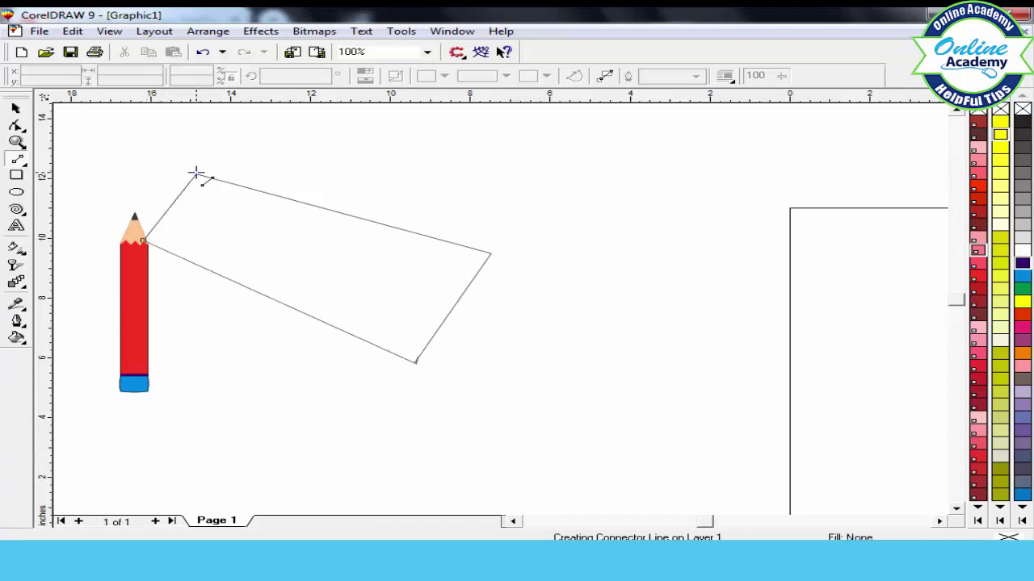
click(17, 108)
drag(386, 238, 471, 258)
click(449, 244)
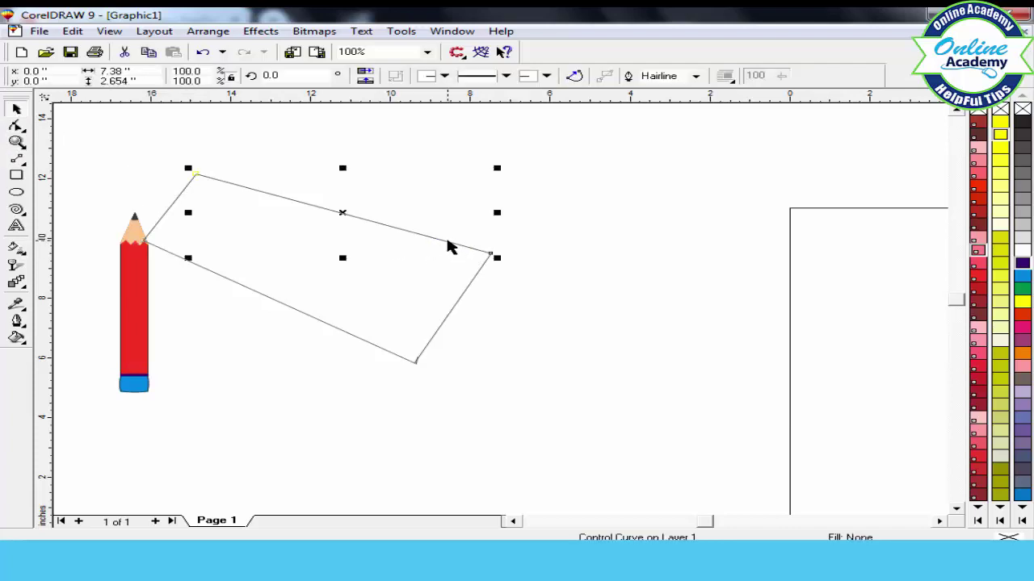
key(F10)
click(478, 250)
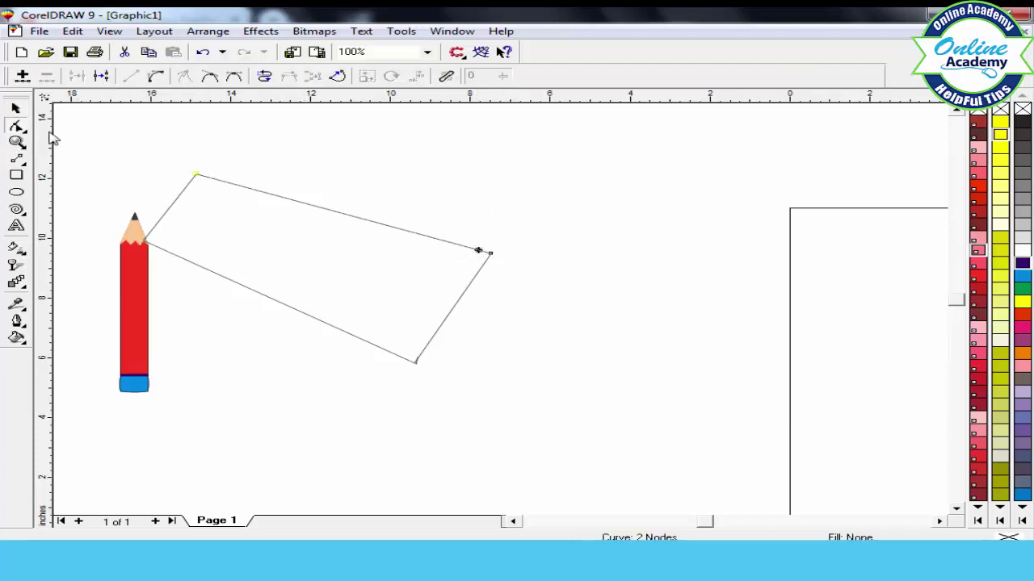
key(space)
drag(307, 268, 474, 207)
Stretch the short connector beside the pencil tip to the moved line's left end, and delete that connector
click(345, 213)
click(196, 176)
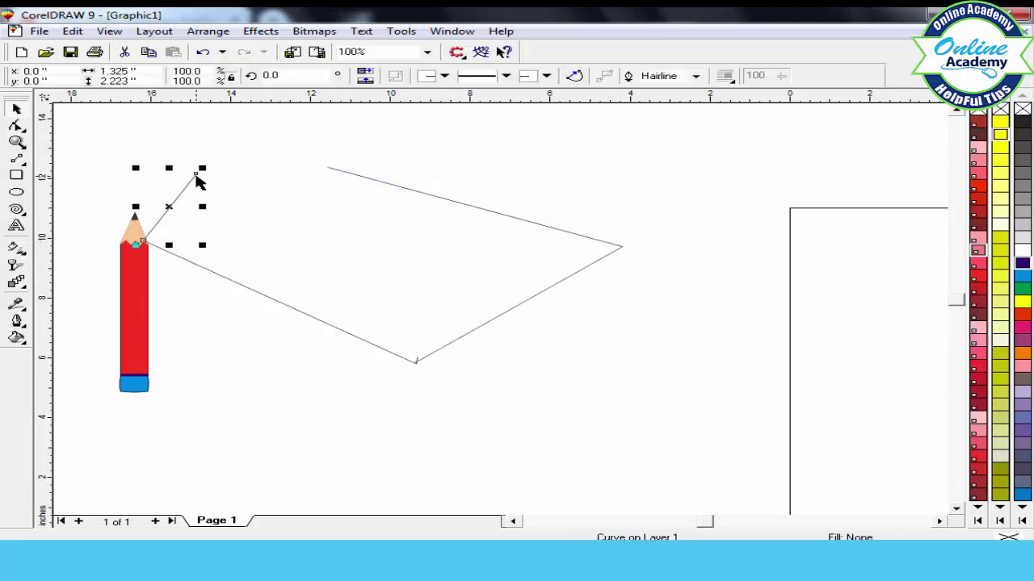
drag(197, 173, 330, 170)
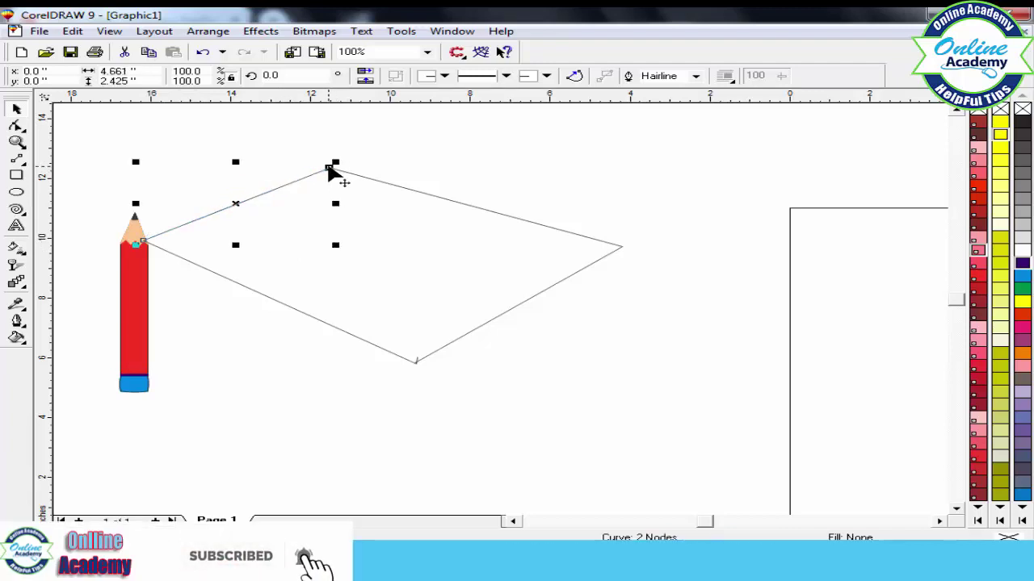
key(Delete)
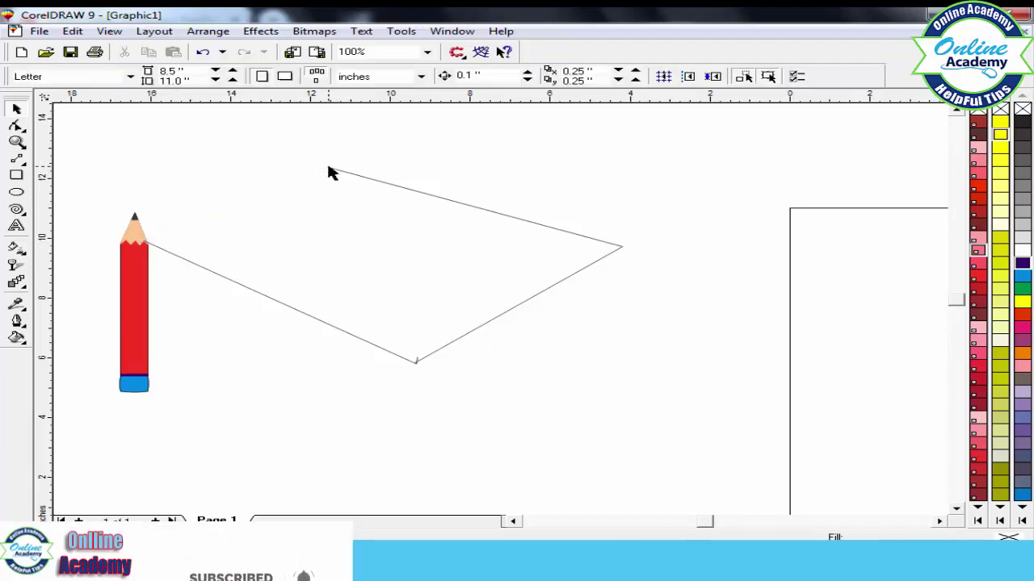
Draw a straight connector about 4.5 inches wide and 2.6 inches high from the pencil's shoulder to the upper long line's left end
click(16, 159)
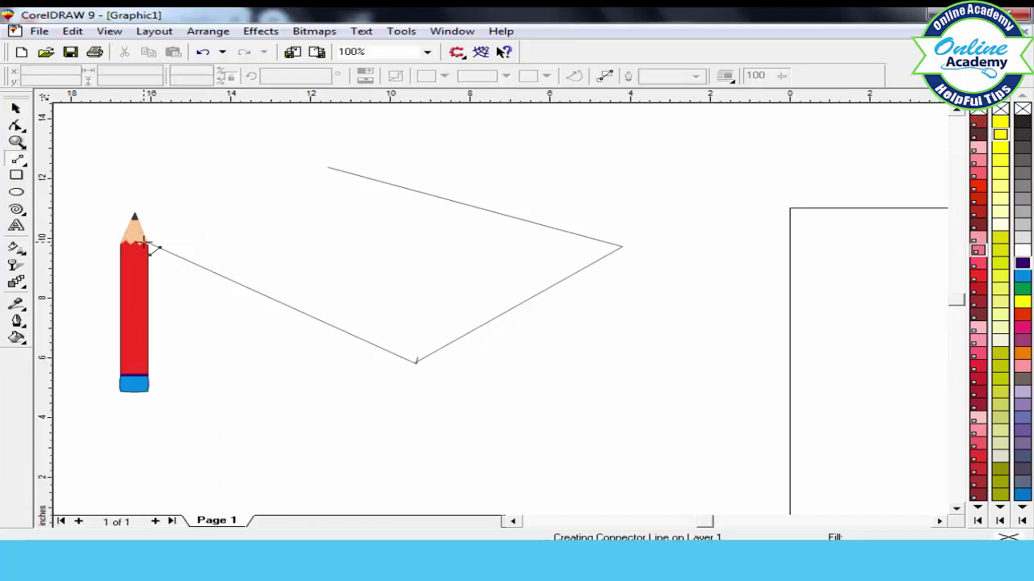
click(147, 241)
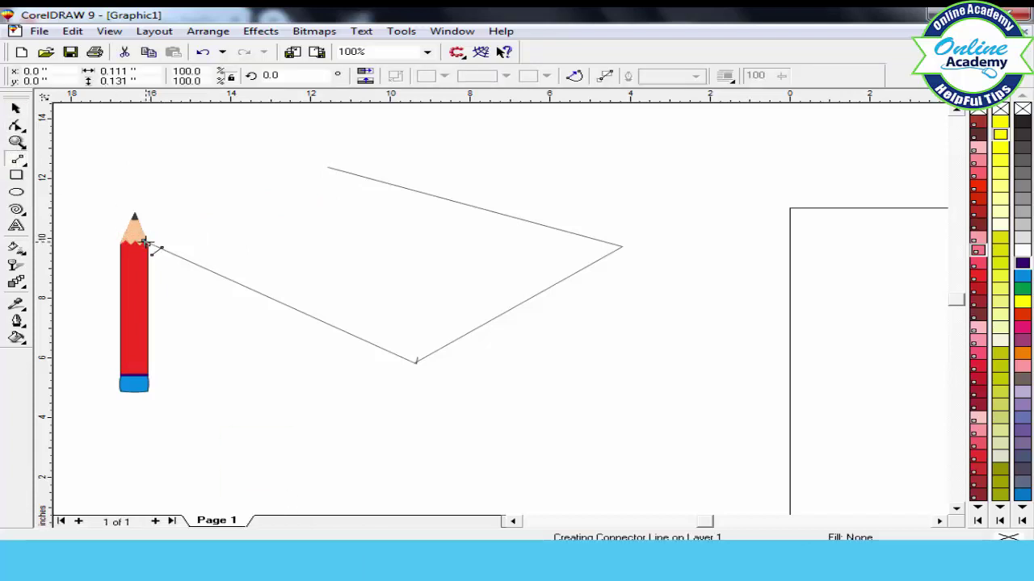
click(328, 166)
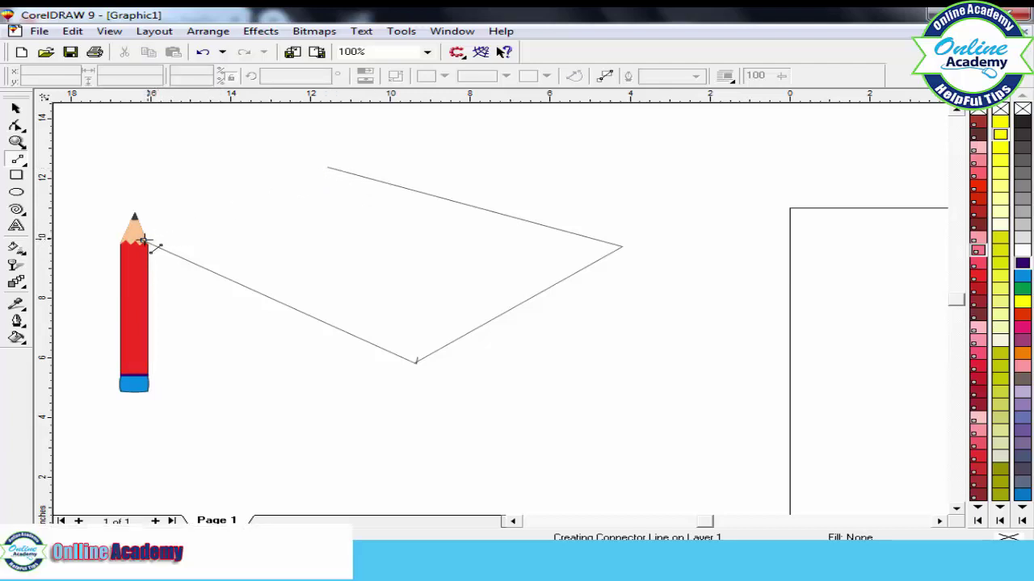
mouse_move(143, 240)
mouse_down()
mouse_move(129, 174)
mouse_move(344, 161)
mouse_move(328, 166)
mouse_up()
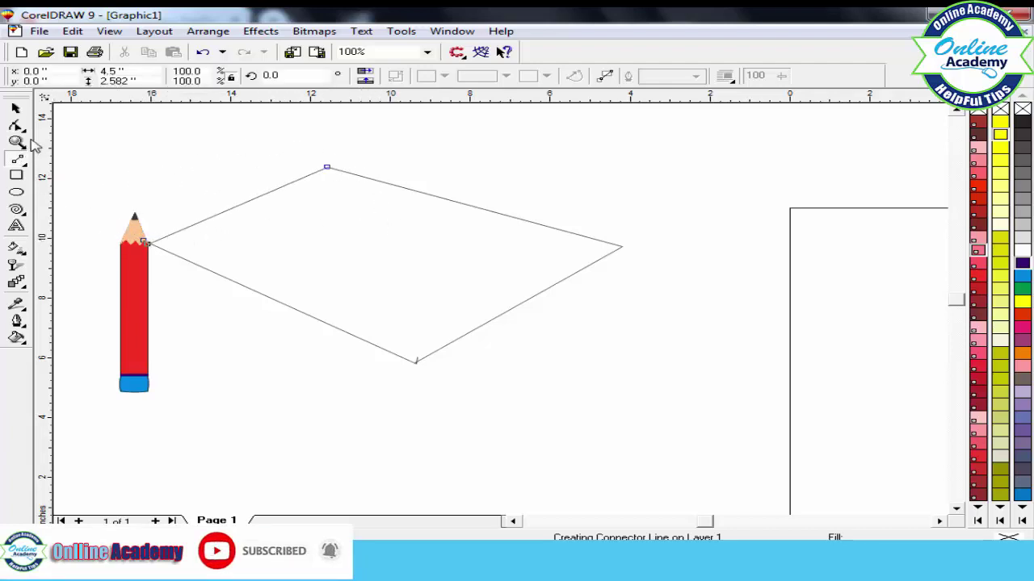
Colour the upper long line with PANTONE 191 CVC and give the lower line running to the pencil a dark red outline
click(17, 107)
click(457, 206)
click(456, 206)
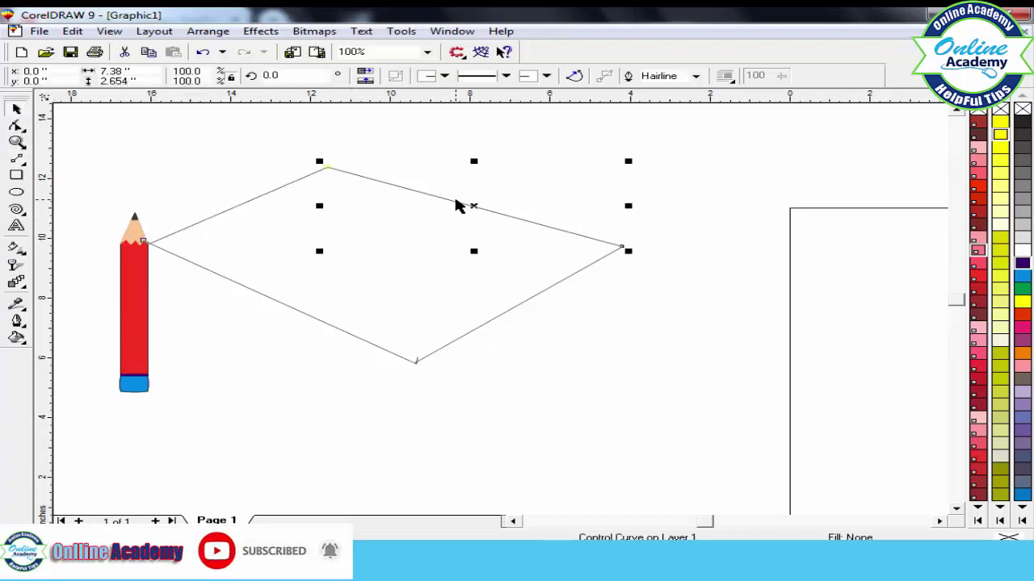
key(Escape)
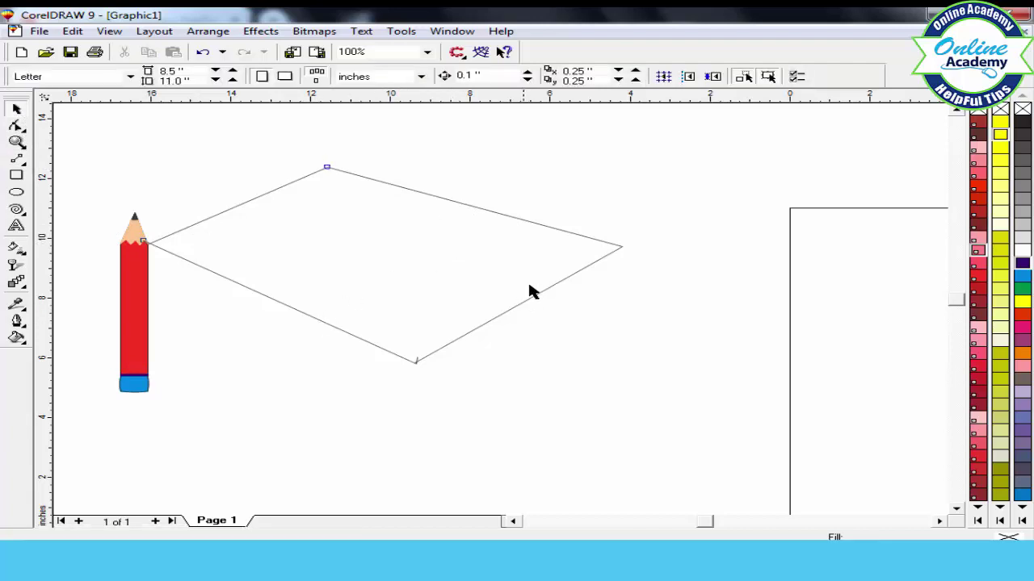
click(978, 254)
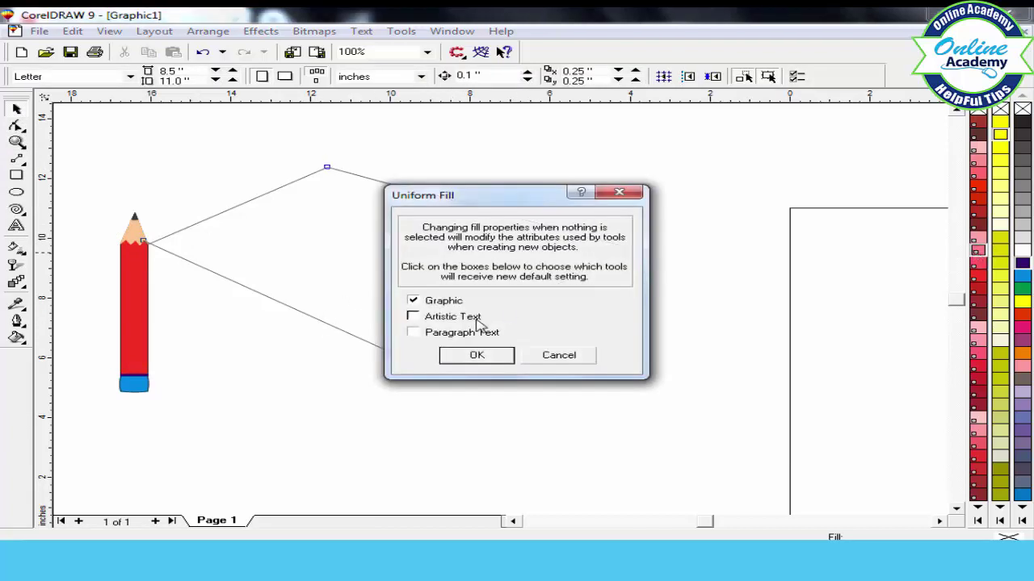
click(556, 355)
click(357, 175)
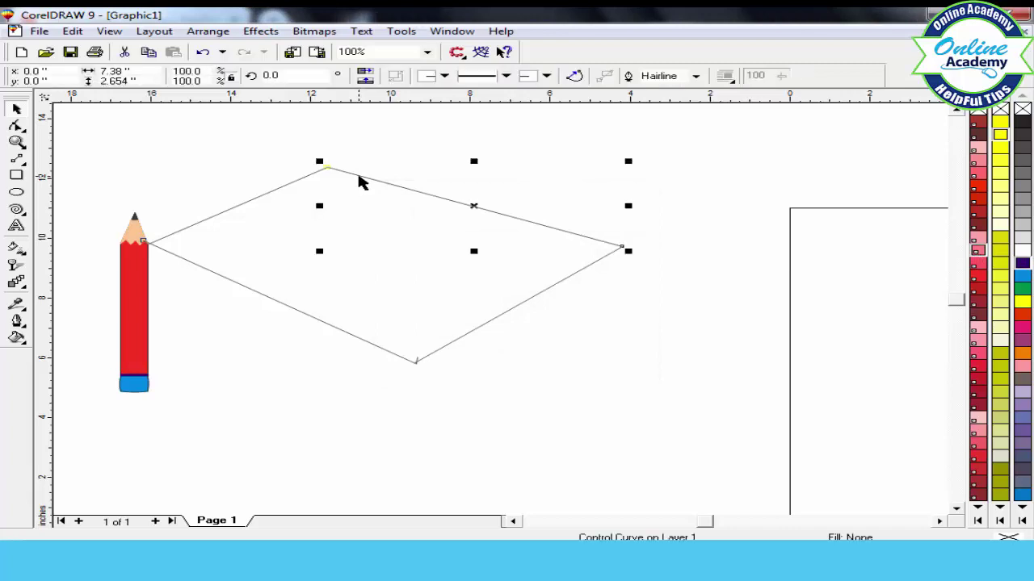
click(977, 268)
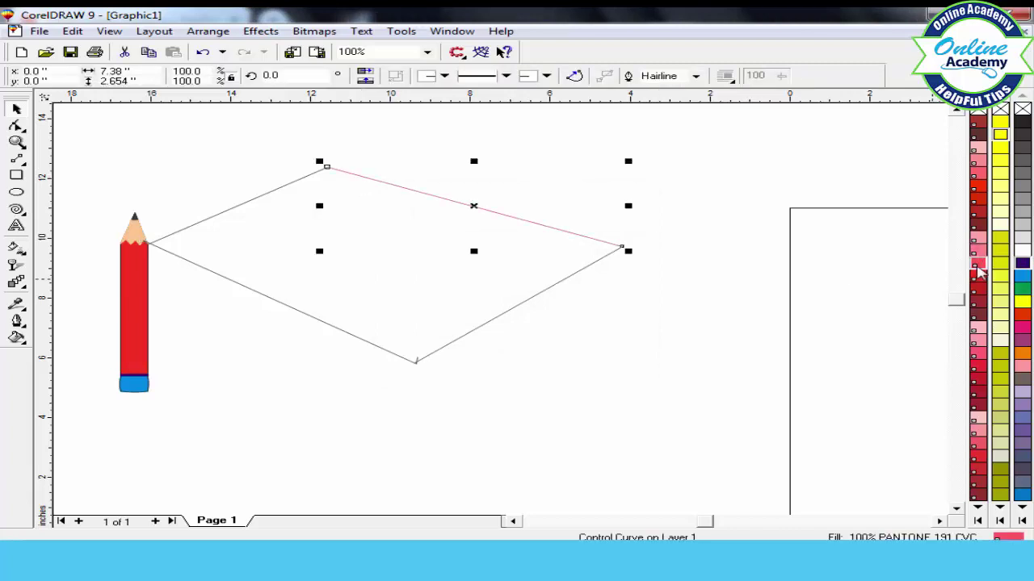
click(360, 345)
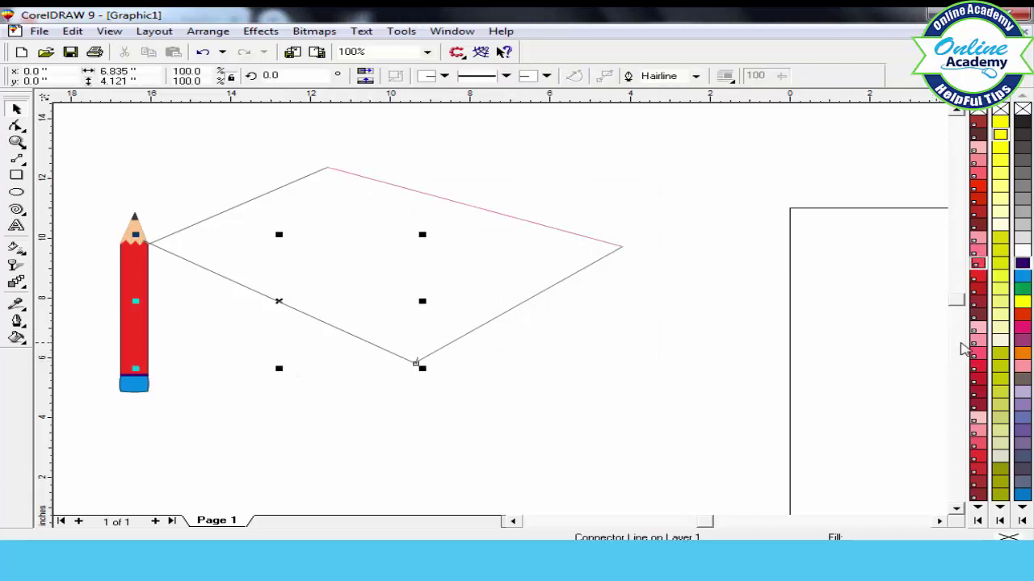
right_click(977, 314)
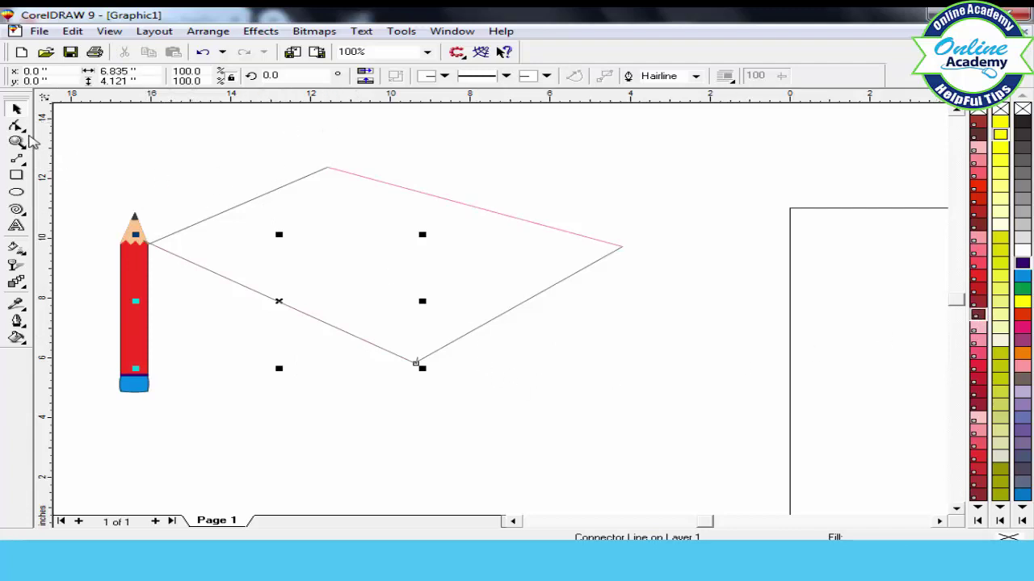
Draw two stepped interactive connectors, about 5.1 by 8 inches across the line shape and about 3.2 by 7.4 inches to its right
click(17, 159)
click(179, 166)
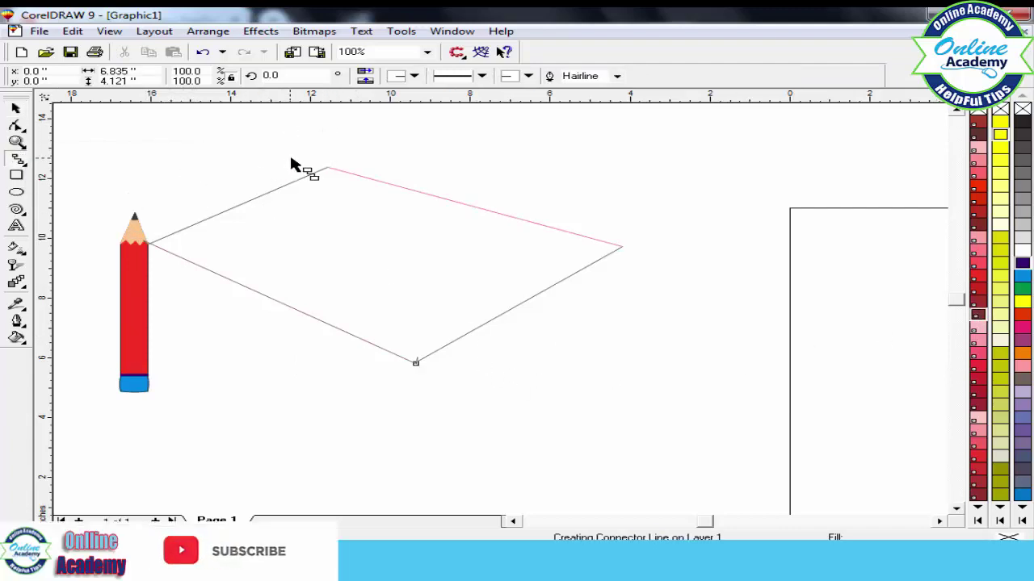
drag(406, 134, 612, 375)
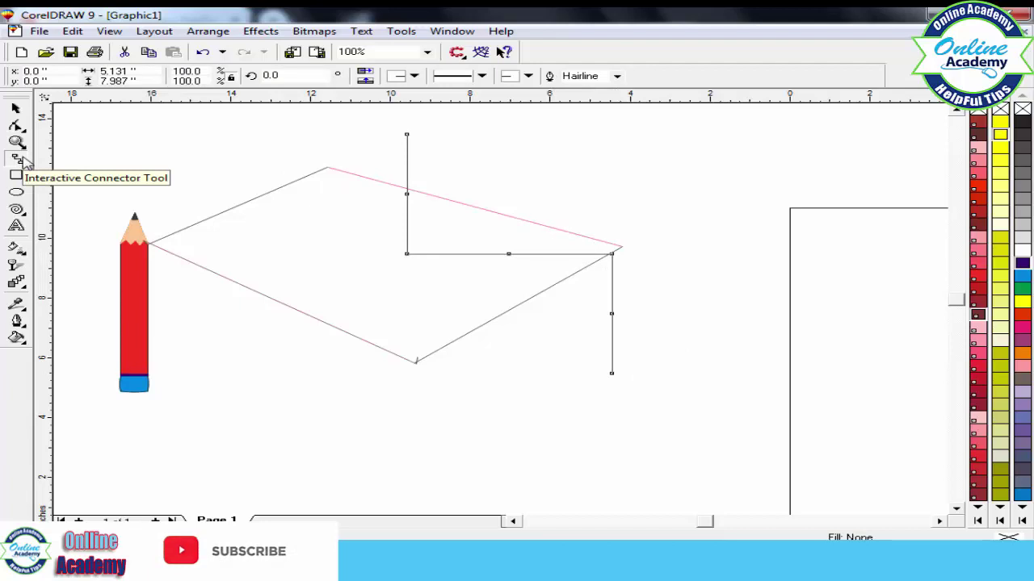
drag(619, 168, 747, 393)
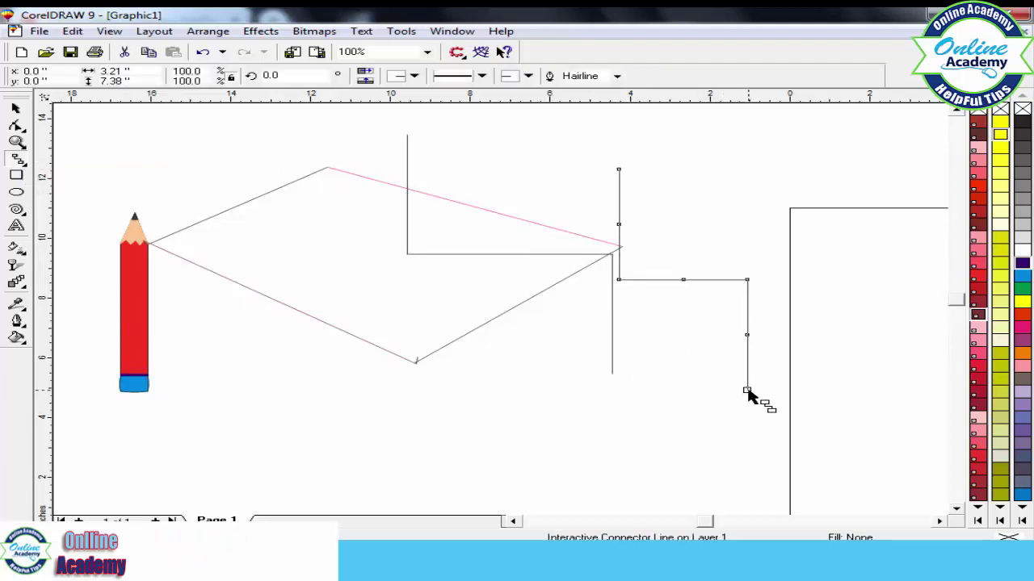
Use the Shape tool to move the horizontal middle segment of the right-hand stepped connector up and back down
click(16, 126)
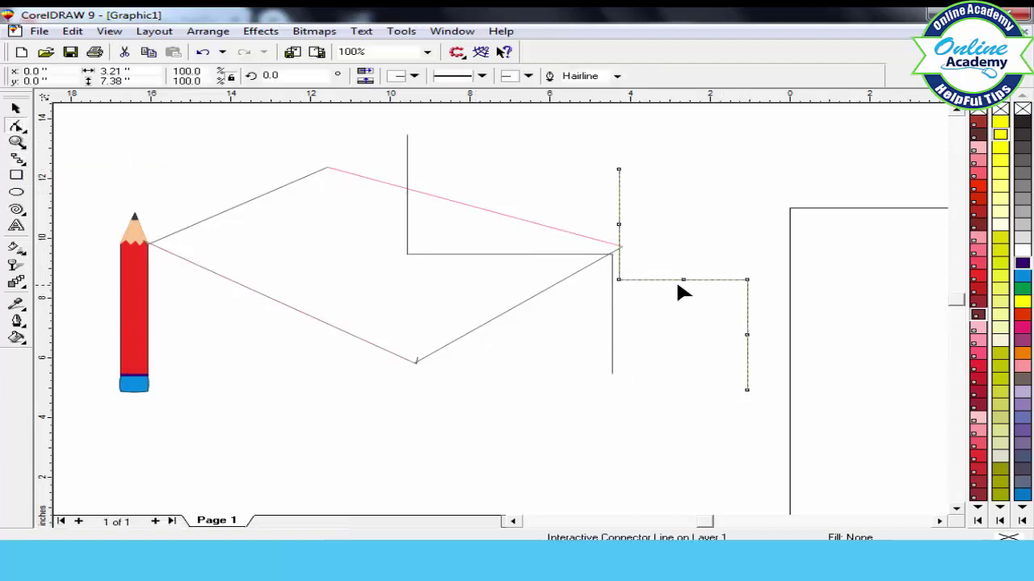
drag(683, 283, 688, 250)
drag(684, 249, 684, 274)
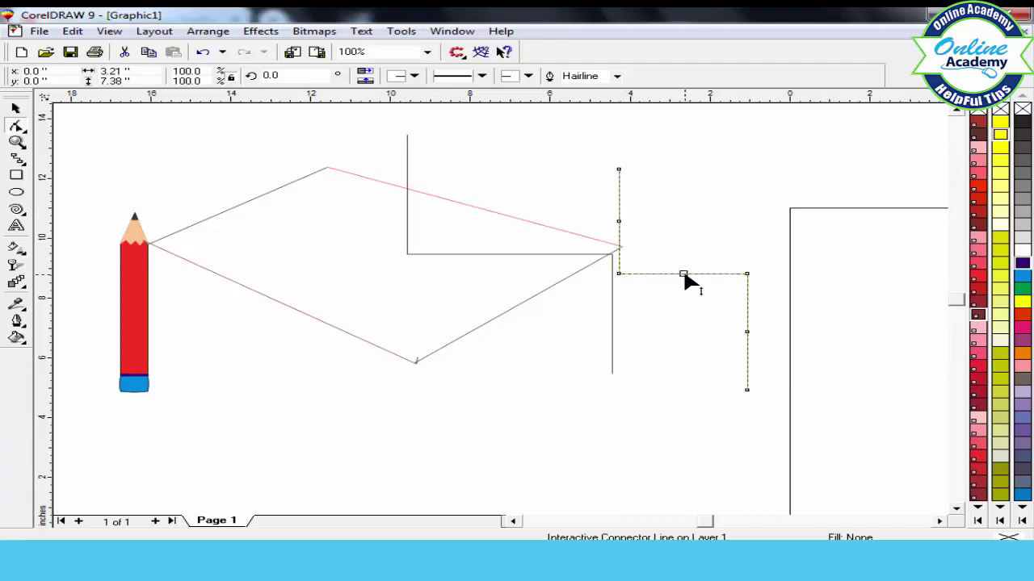
Delete both stepped connectors and all the remaining connector lines, keeping only the pencil
click(16, 108)
key(Delete)
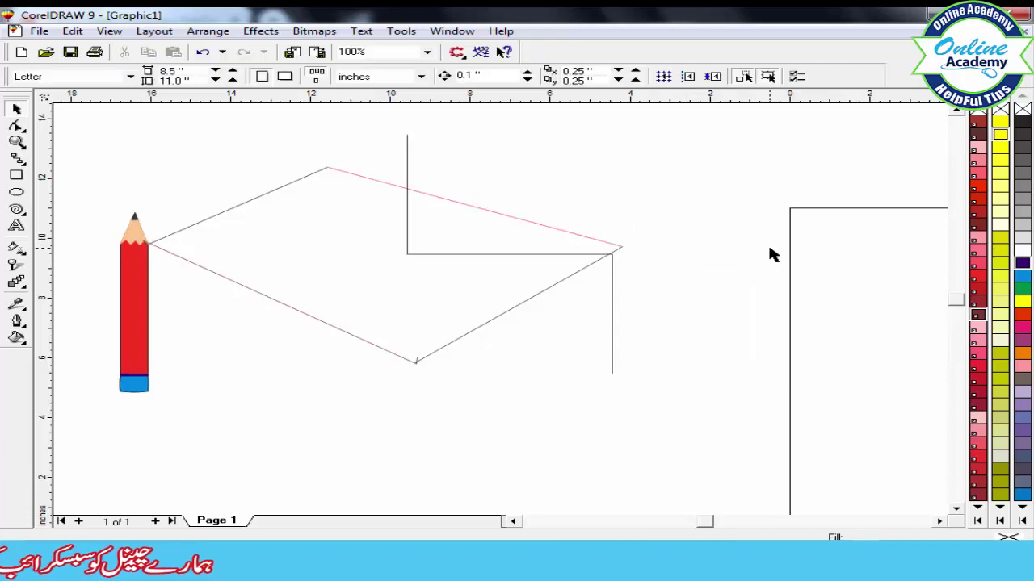
click(508, 254)
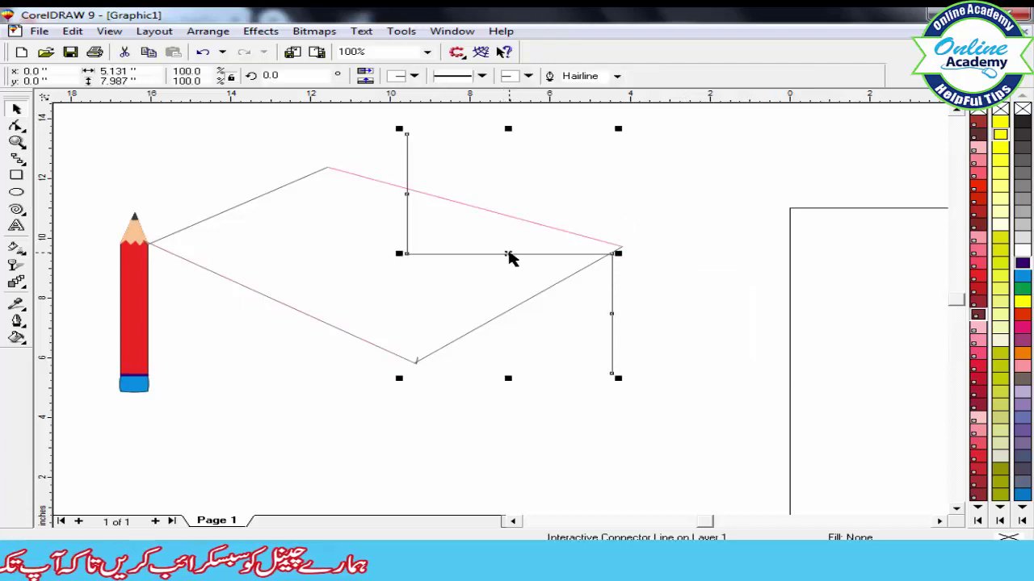
key(Delete)
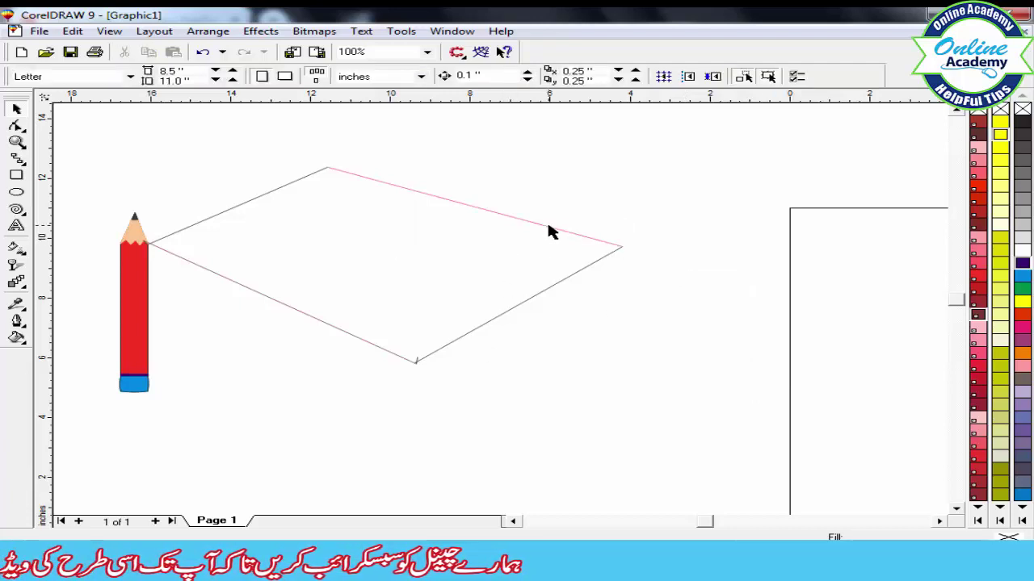
mouse_move(781, 166)
mouse_down()
mouse_move(307, 457)
mouse_move(113, 411)
mouse_move(143, 409)
mouse_move(157, 377)
mouse_up()
key(Delete)
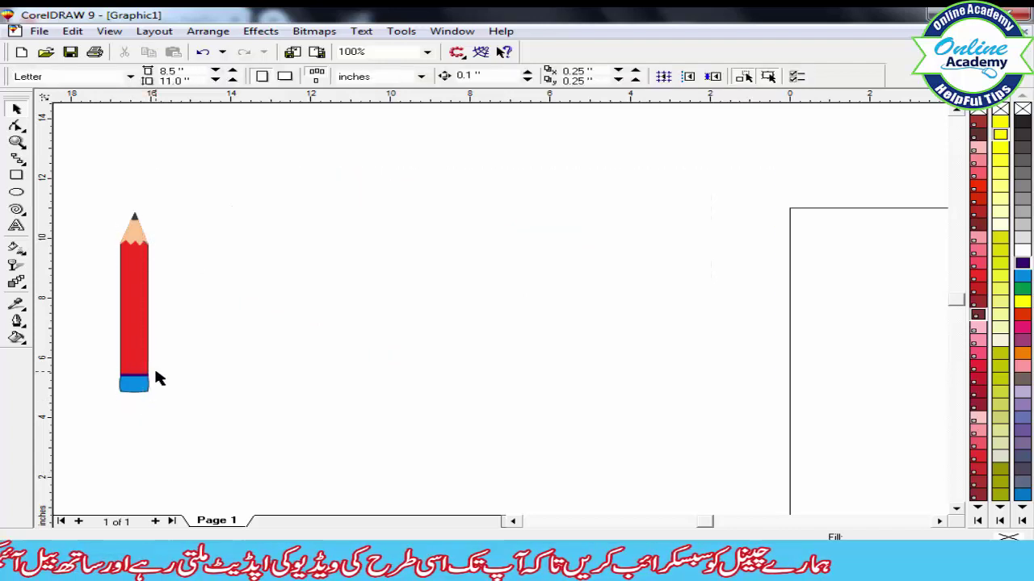
Draw a rectangle about 5.5 inches wide and 6.2 inches high in the empty area between the pencil and the page
click(20, 161)
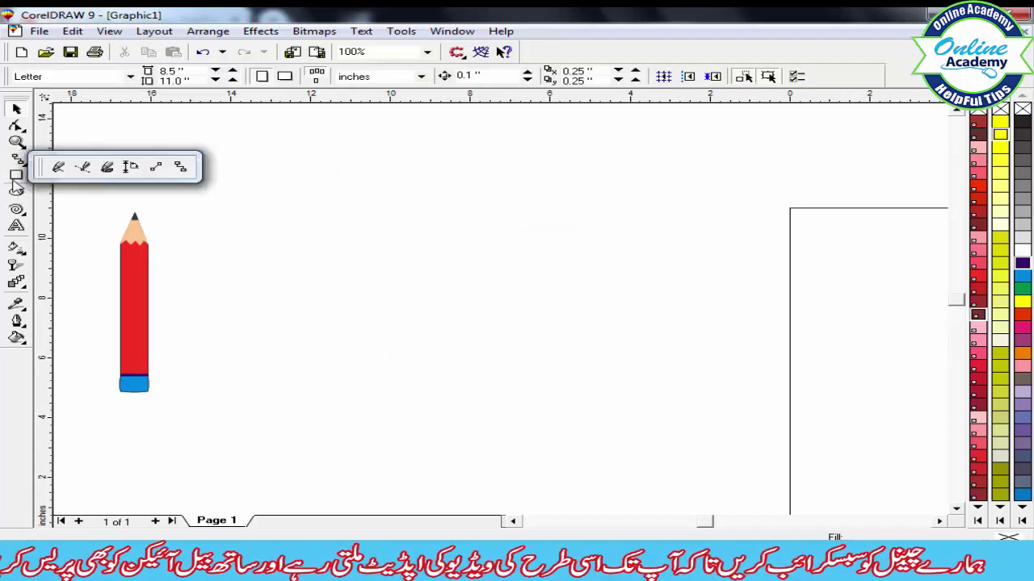
click(16, 177)
click(16, 181)
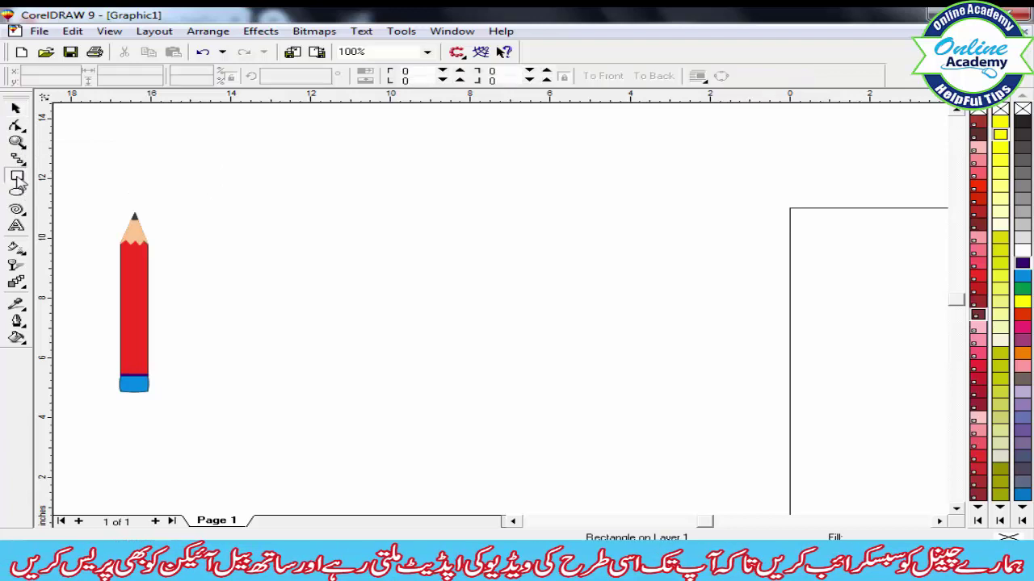
drag(372, 175, 595, 362)
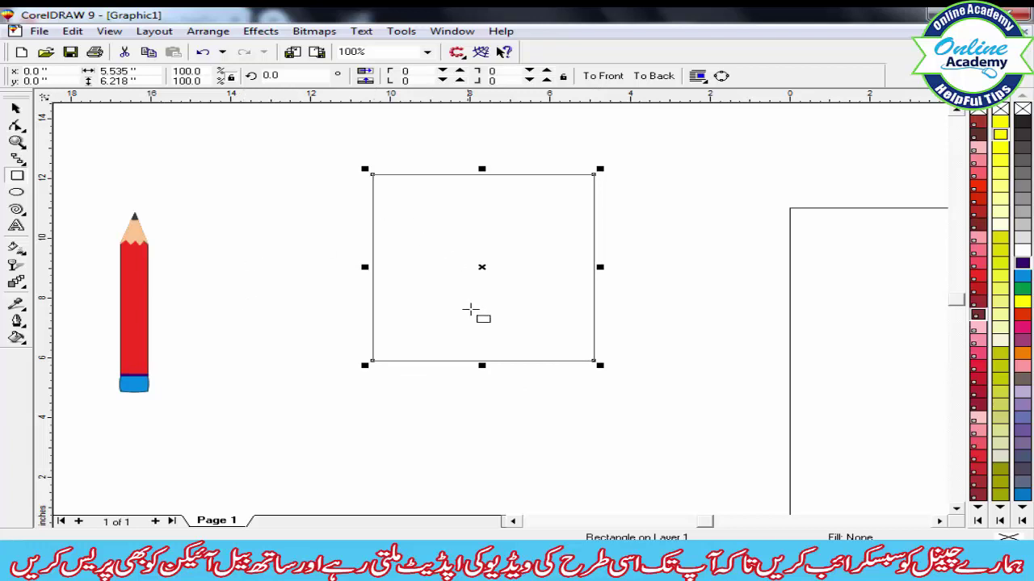
Round all the rectangle's corners to about 63 and move it about 1.5 inches right and 0.6 inches up
drag(373, 175, 354, 229)
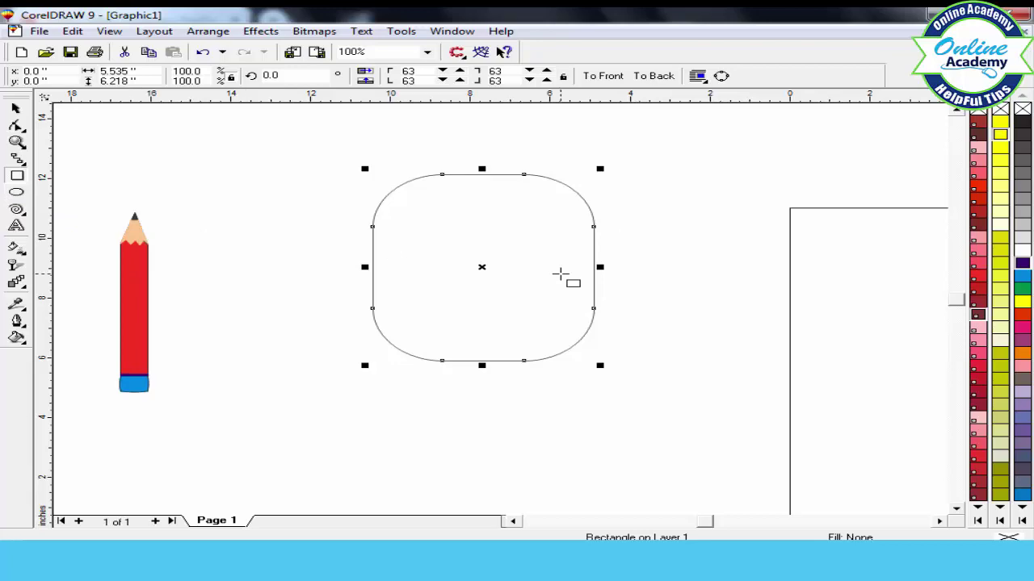
drag(481, 267, 539, 247)
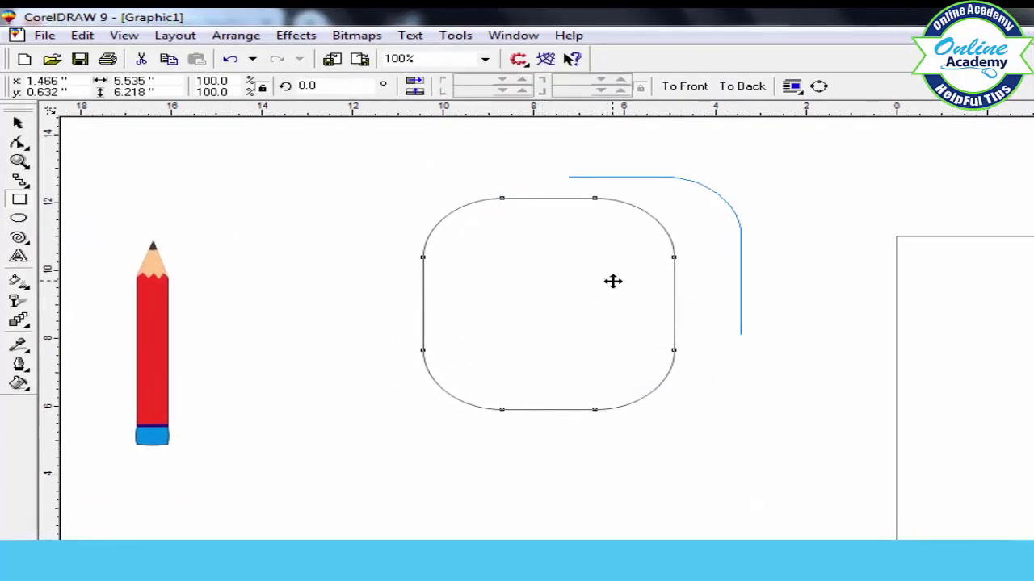
drag(613, 281, 613, 281)
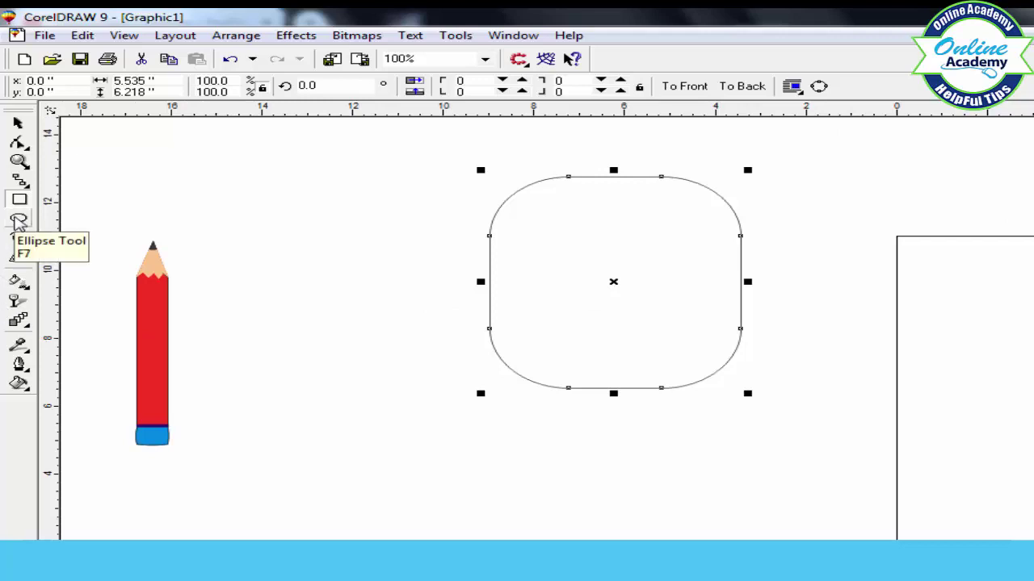
Draw an ellipse about 8.3 by 7.9 inches overlapping the rounded rectangle and convert it to a pie, then to an open arc
click(20, 220)
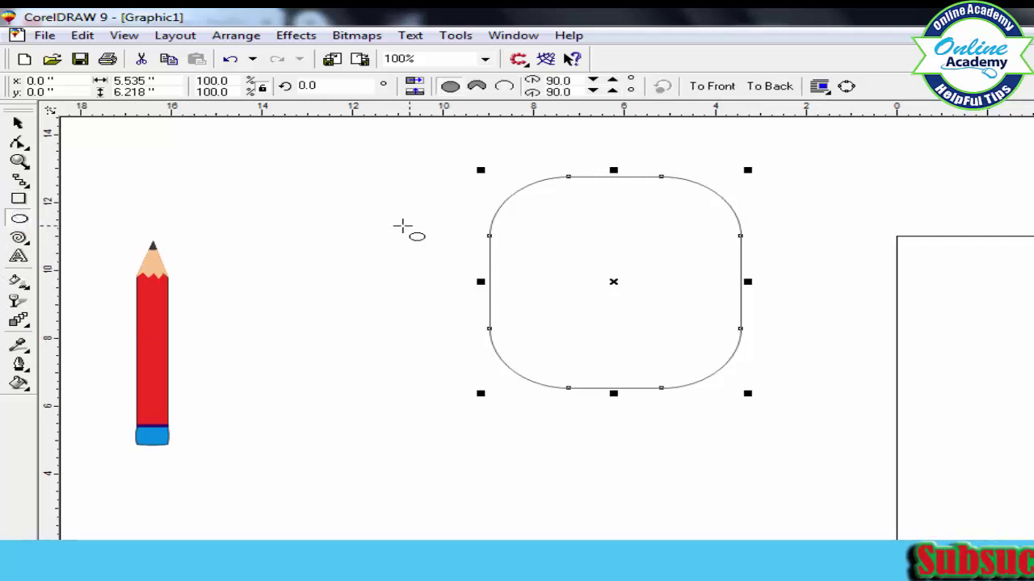
drag(310, 242, 655, 470)
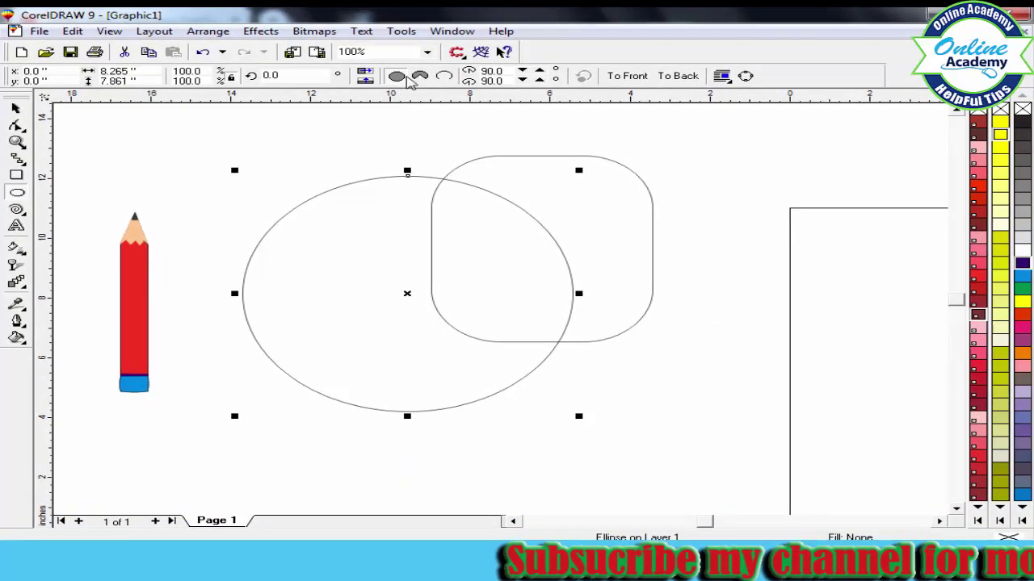
click(421, 76)
click(443, 76)
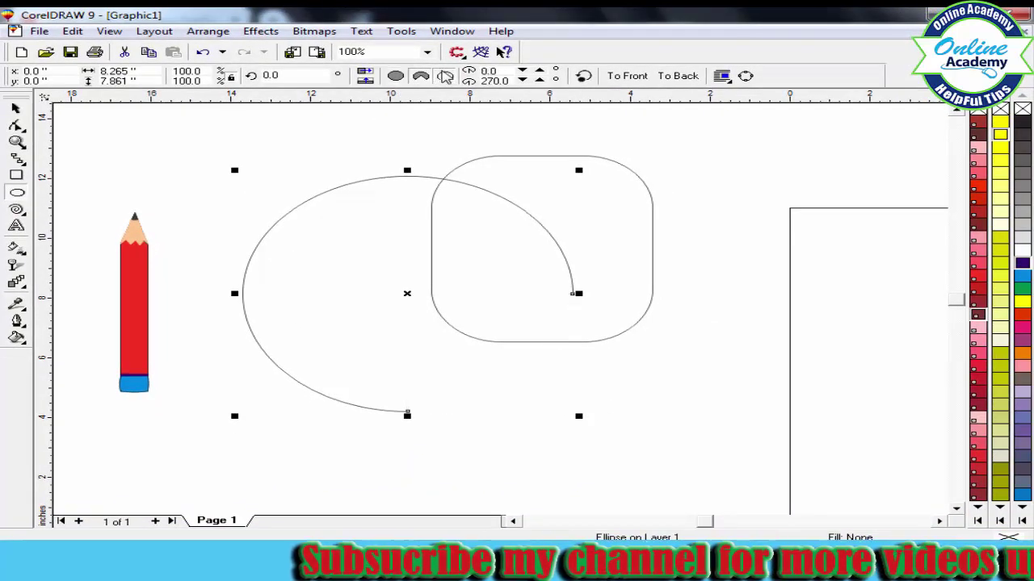
Convert the open arc to a pie, switch it to a full ellipse, and make it a pie again
click(420, 76)
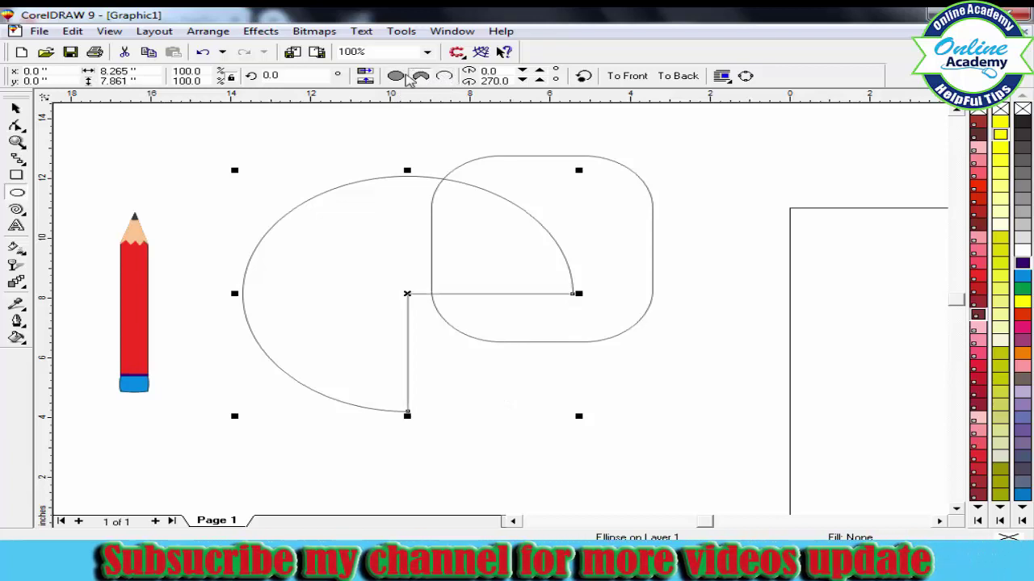
click(396, 76)
click(420, 76)
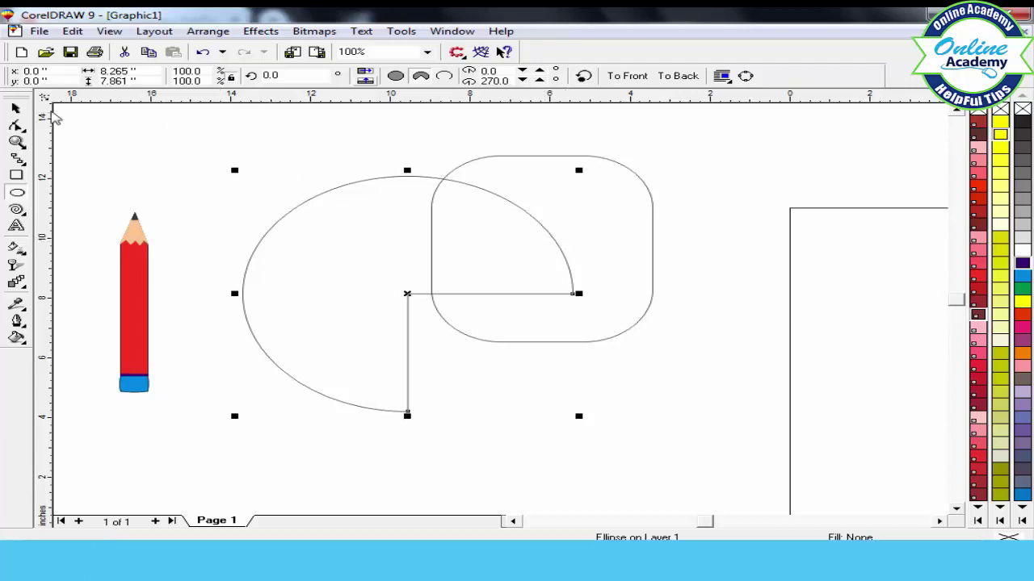
Delete the rounded rectangle and the pie shape, leaving only the colored pencil
click(16, 107)
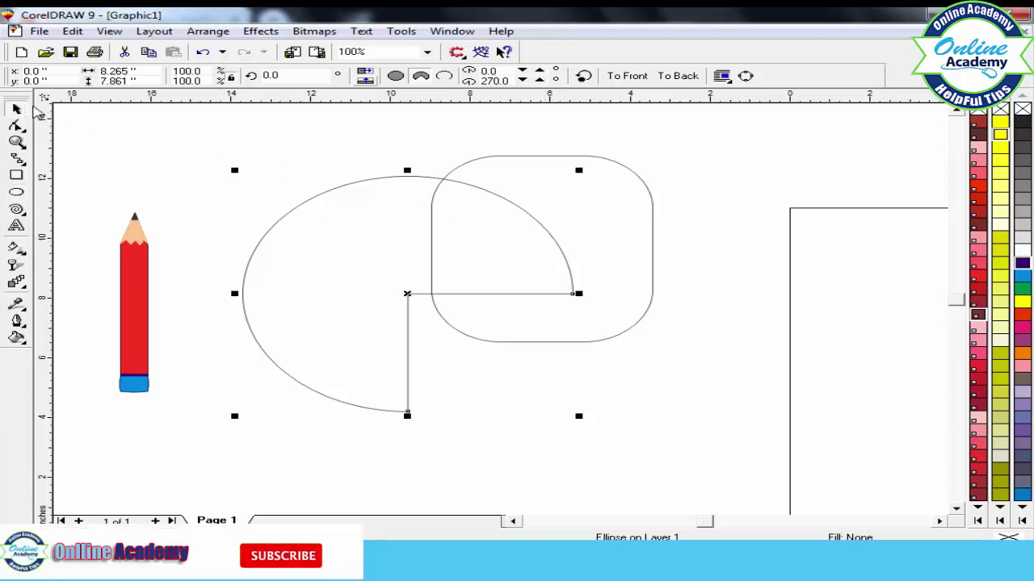
click(578, 156)
key(Delete)
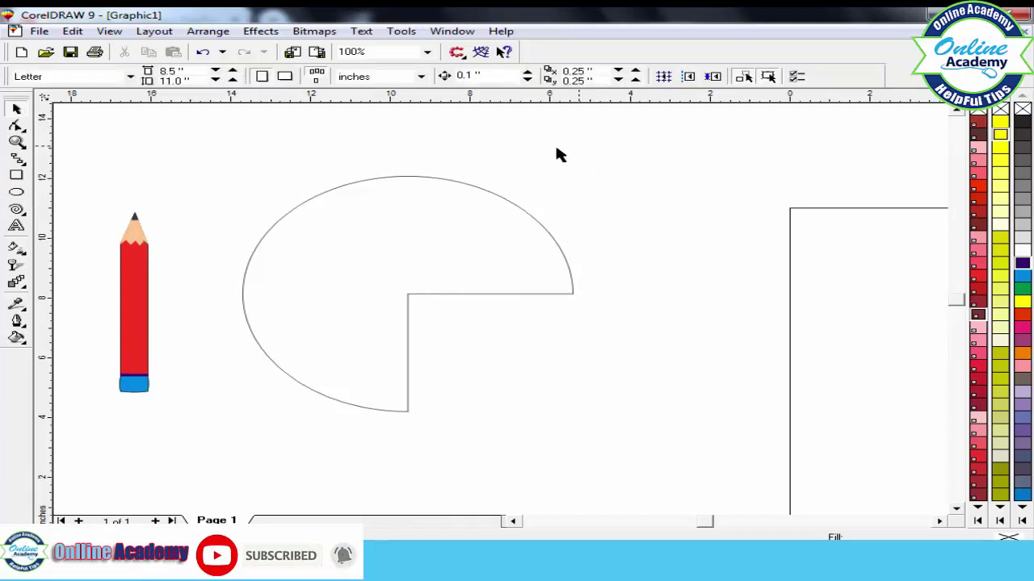
click(418, 180)
key(Delete)
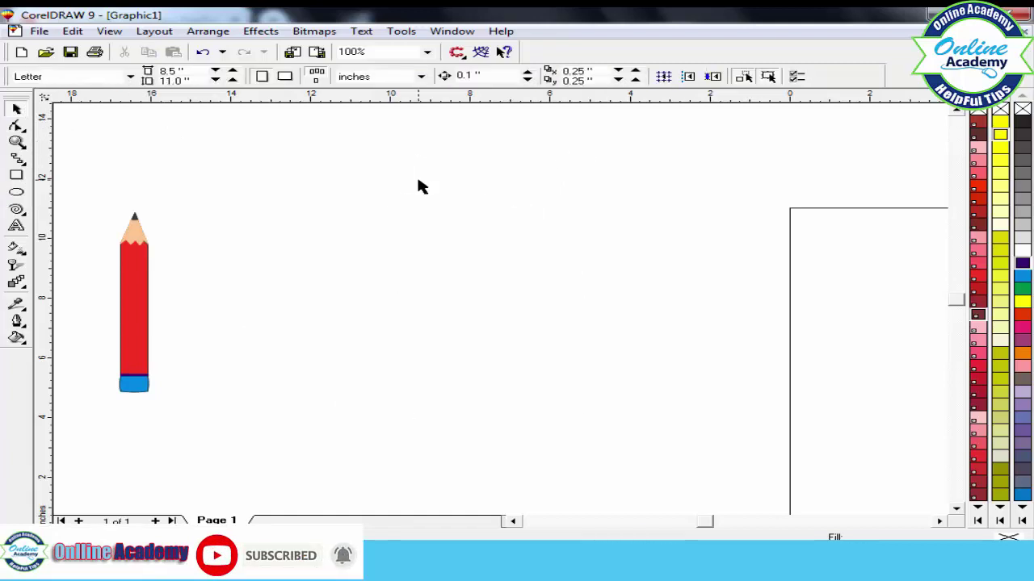
Draw a straight-sided pencil outline with a pointed top, about 1.4 by 7.3 inches, beside the colored pencil using the Bezier tool
click(17, 159)
click(82, 167)
click(320, 198)
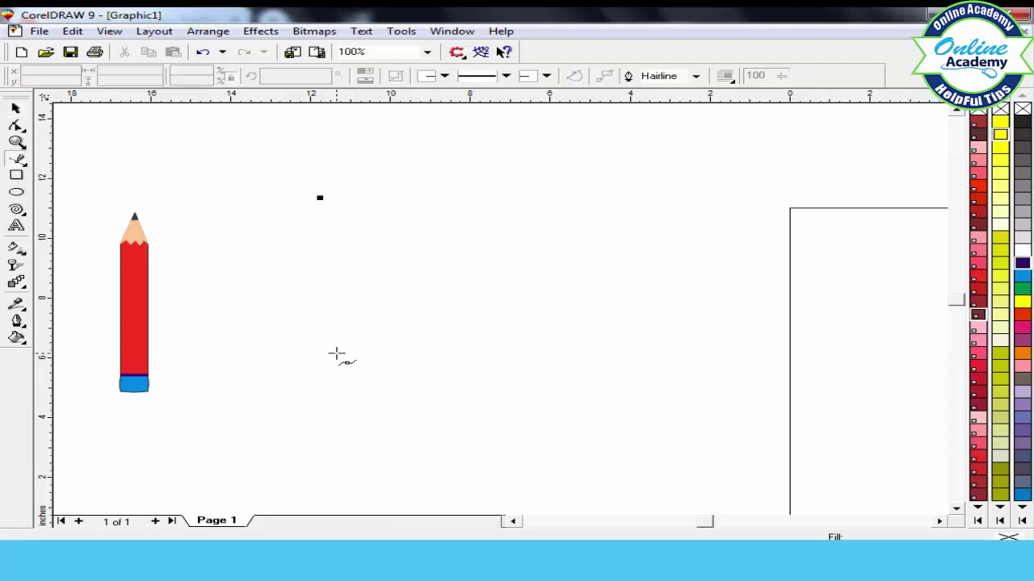
ctrl+click(336, 353)
click(372, 363)
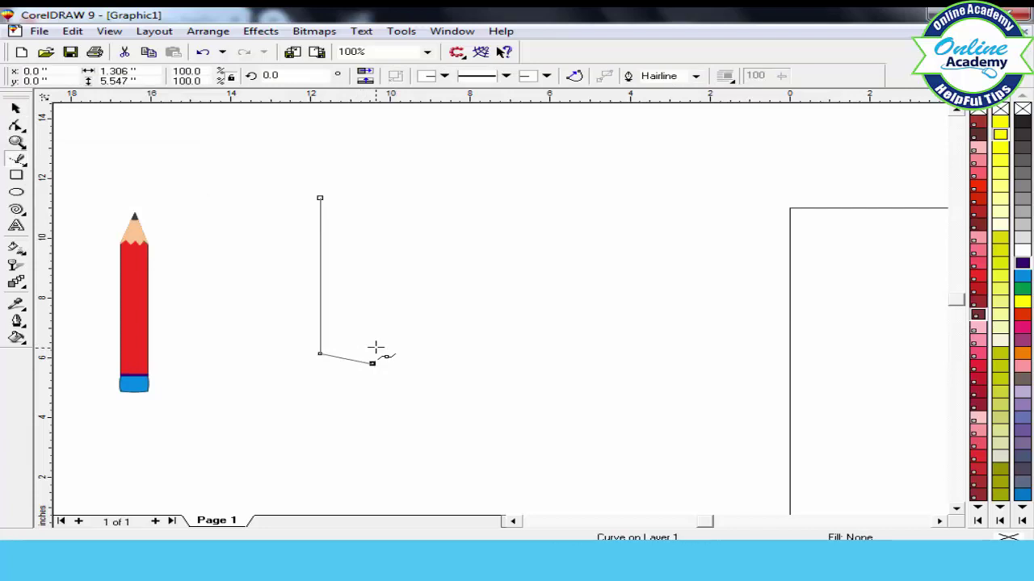
click(373, 196)
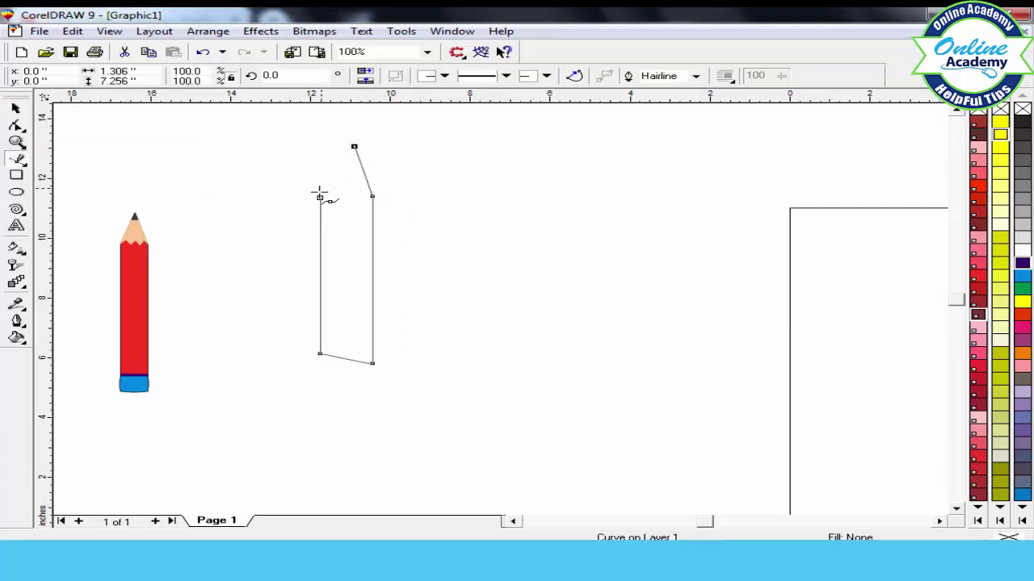
click(319, 196)
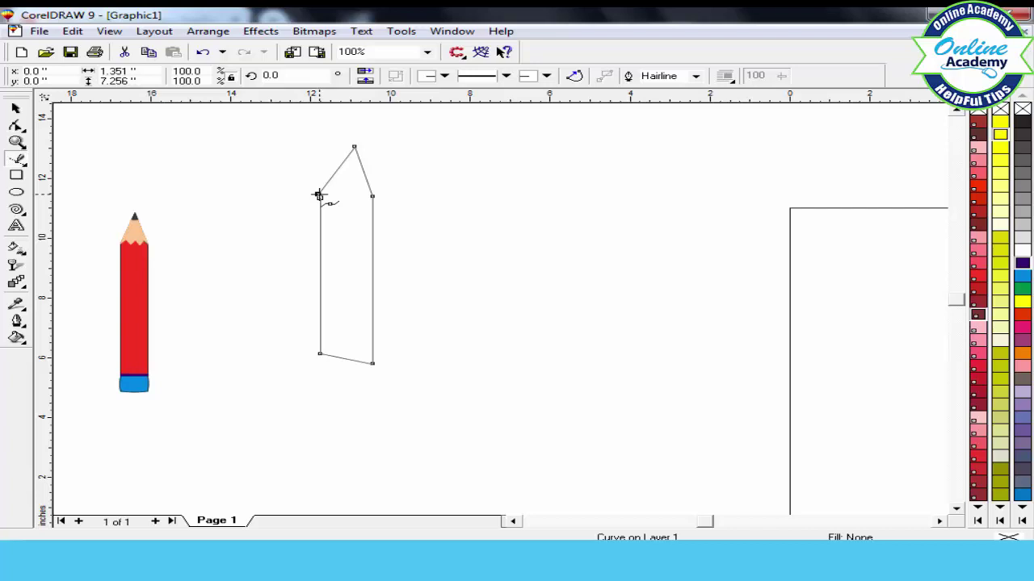
Reshape the outline's nodes to level the base, join the open ends at the left shoulder, and raise the tip slightly leftward
click(16, 125)
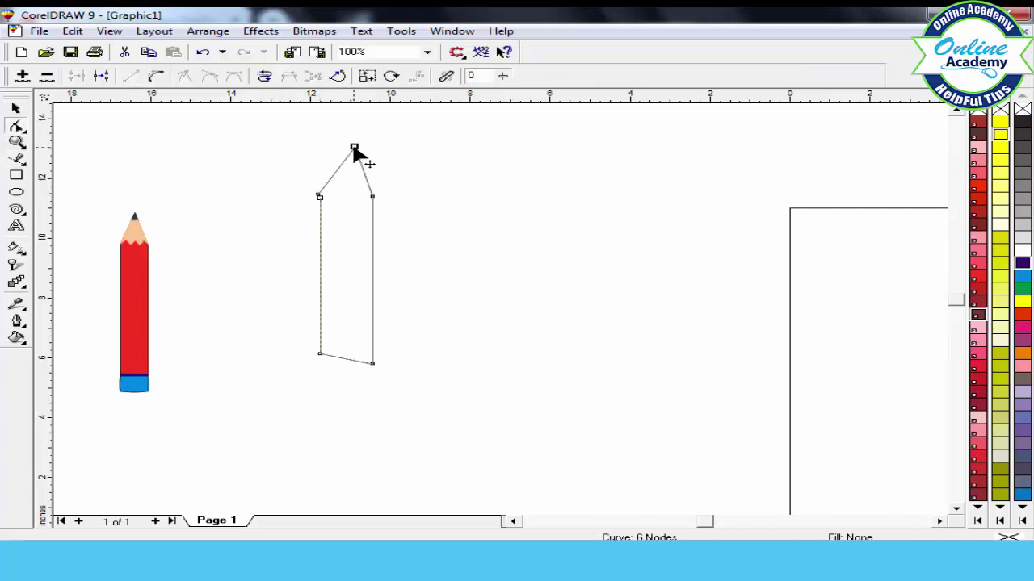
drag(354, 148, 347, 146)
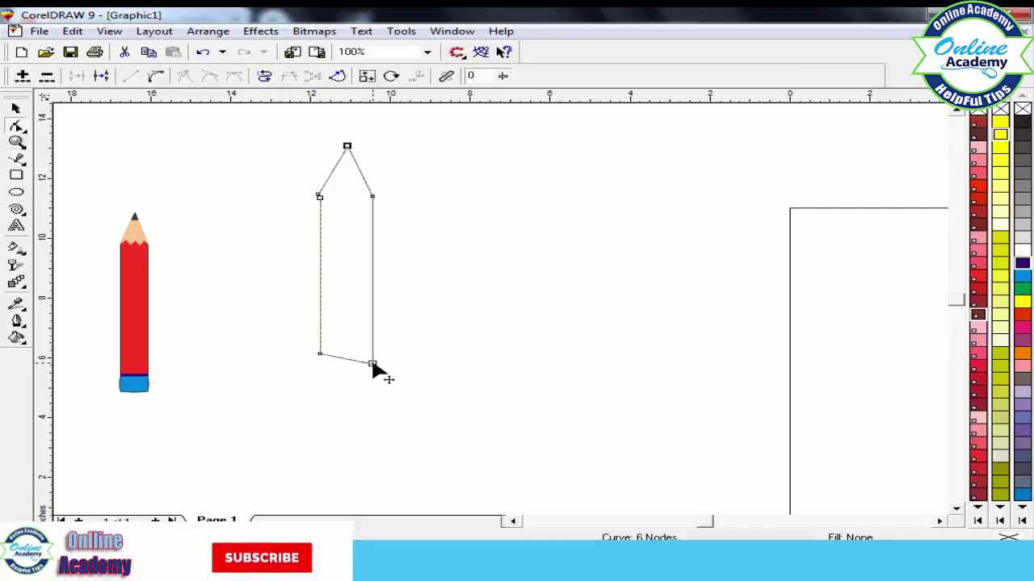
drag(373, 364, 371, 352)
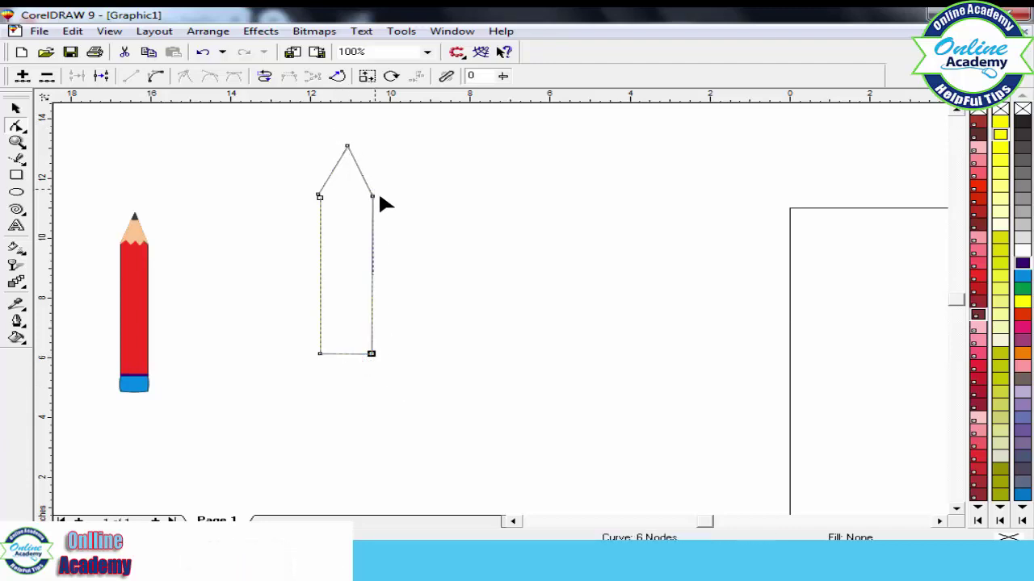
drag(372, 196, 318, 196)
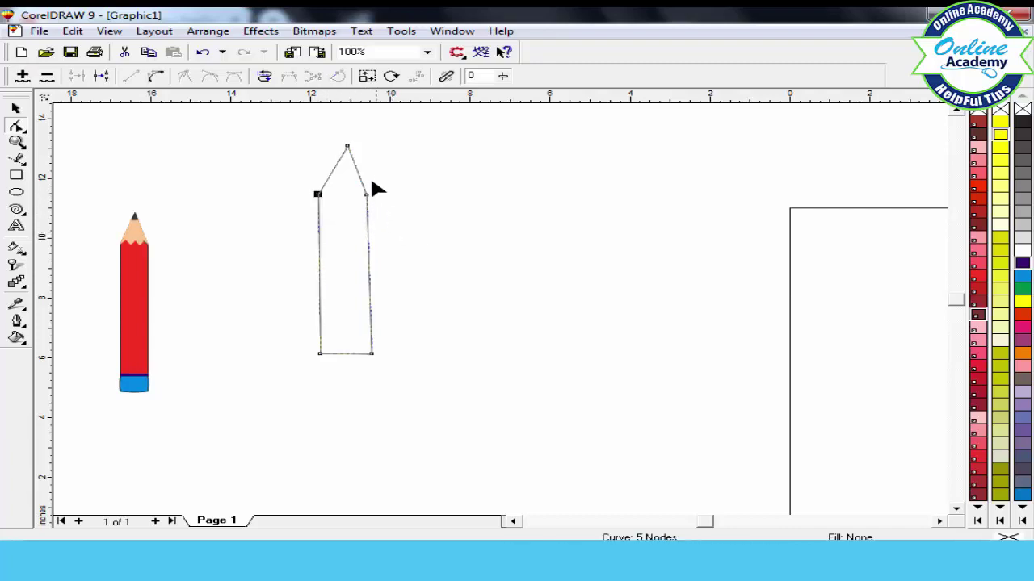
drag(349, 147, 339, 135)
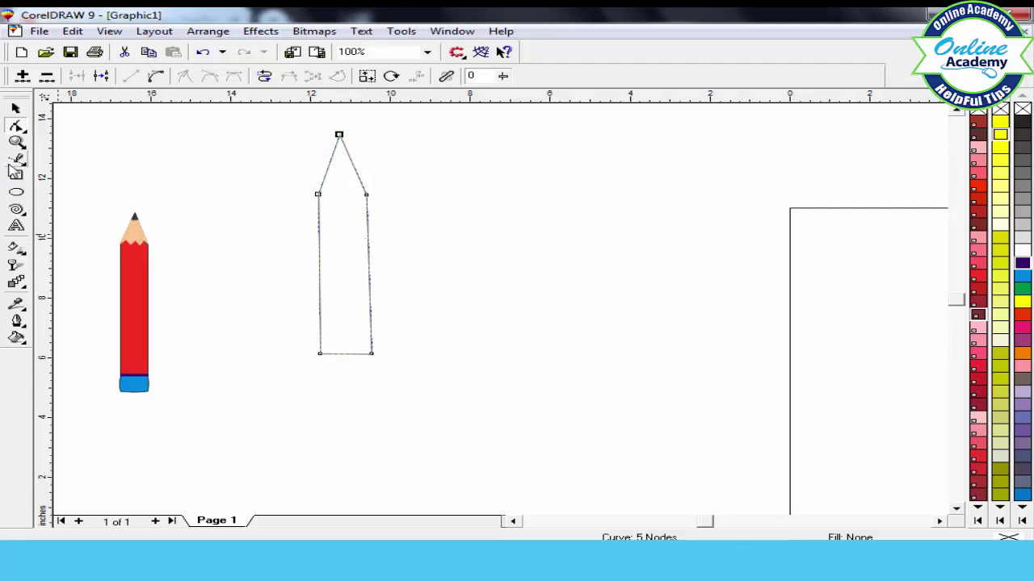
Draw a closed wood section about 1.1 by 1.6 inches with a zigzag lower edge inside the outline's point using the Bezier tool
key(F5)
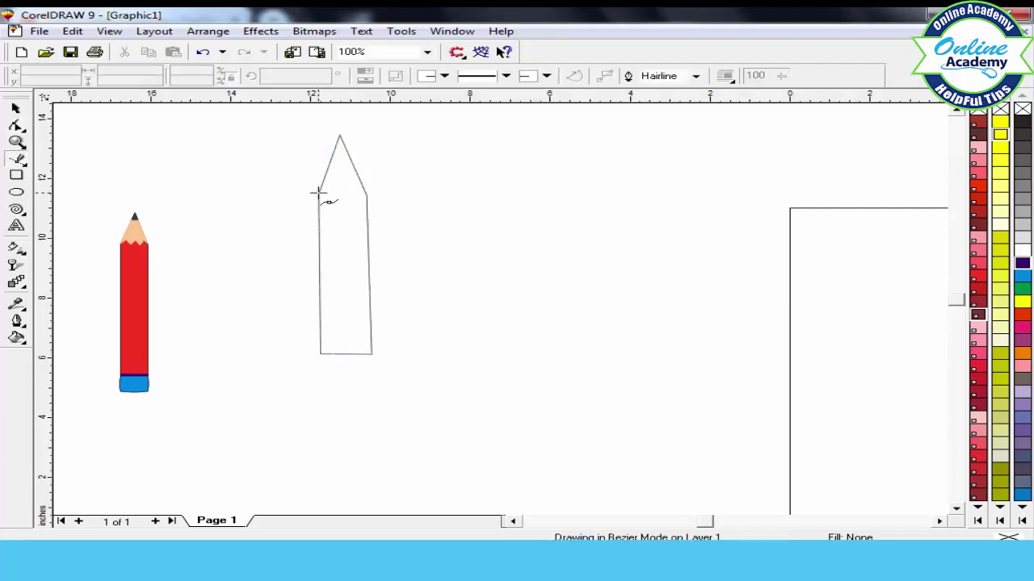
click(318, 193)
click(331, 185)
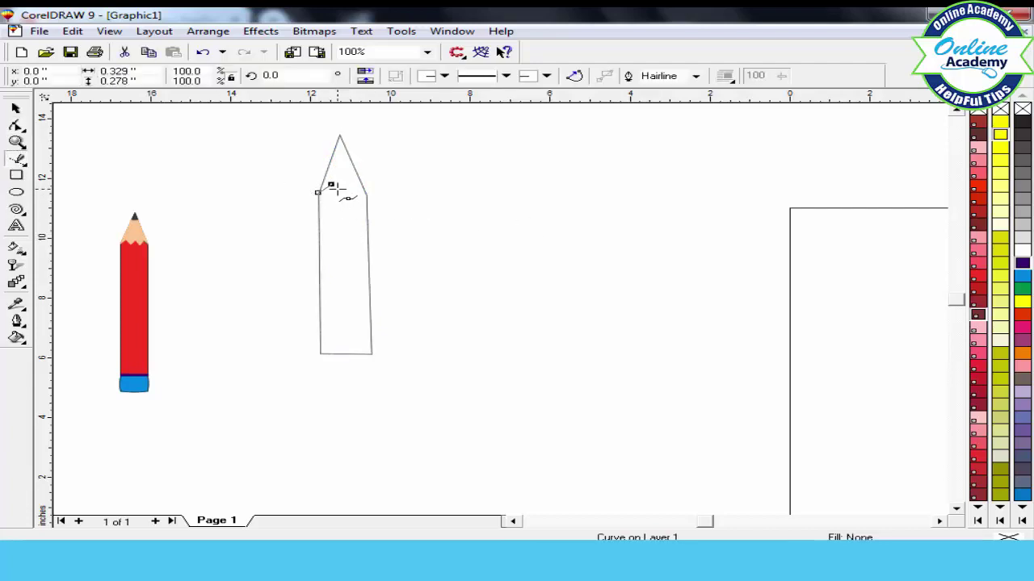
click(347, 185)
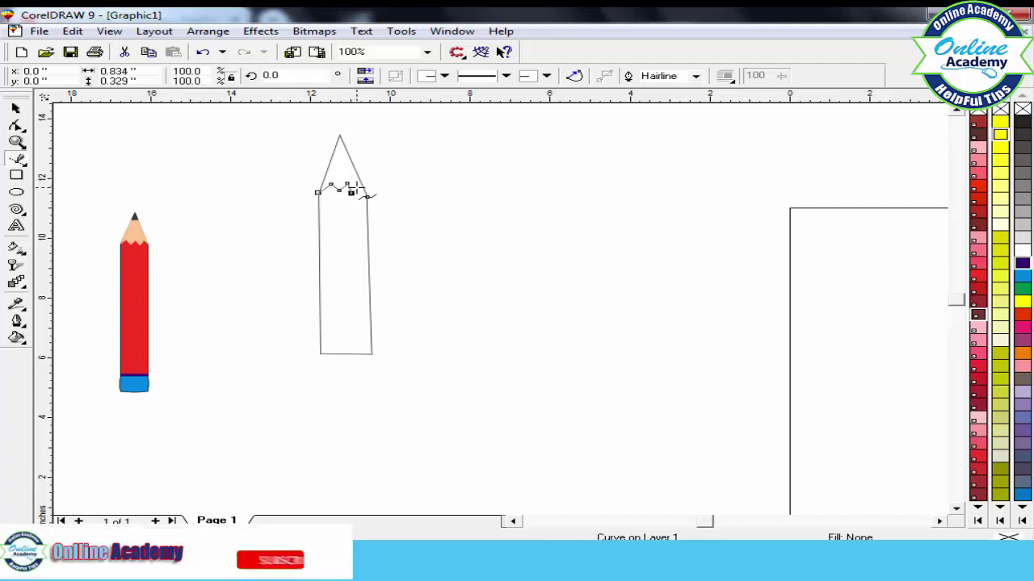
click(356, 190)
click(363, 195)
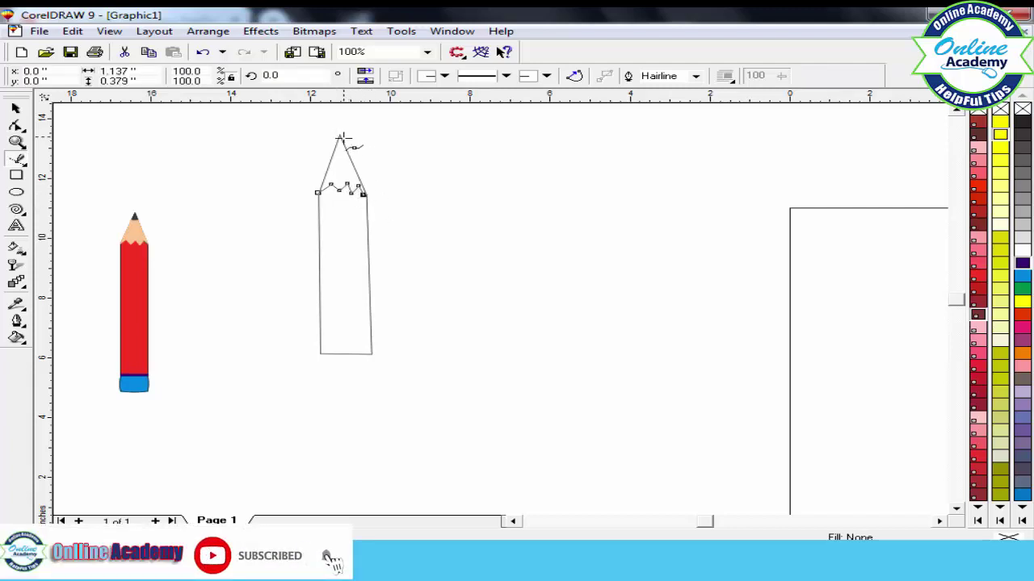
click(341, 146)
click(317, 193)
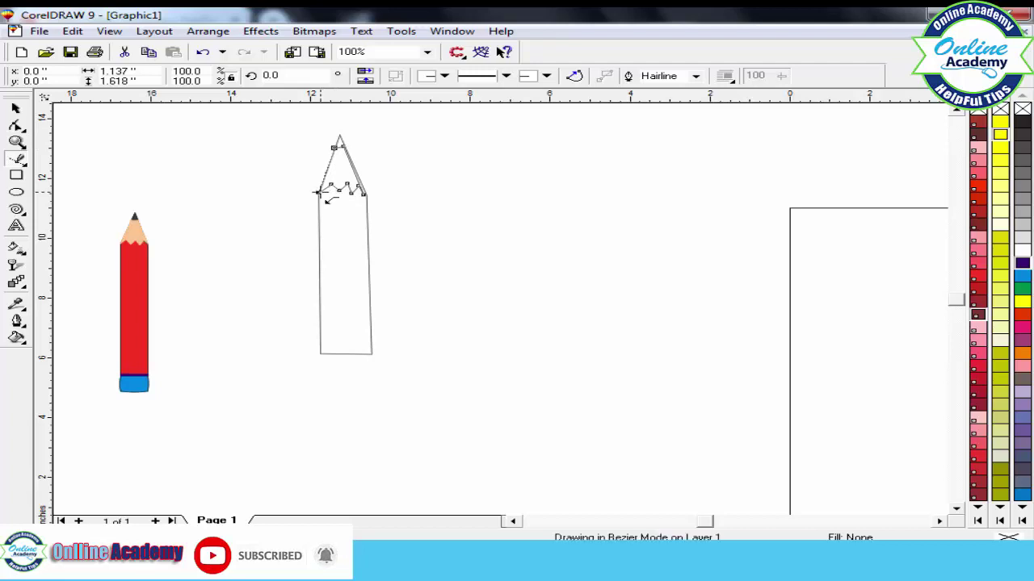
Move the wood section's lower-right and upper-right nodes closer to the pencil outline's slanted edge
click(16, 125)
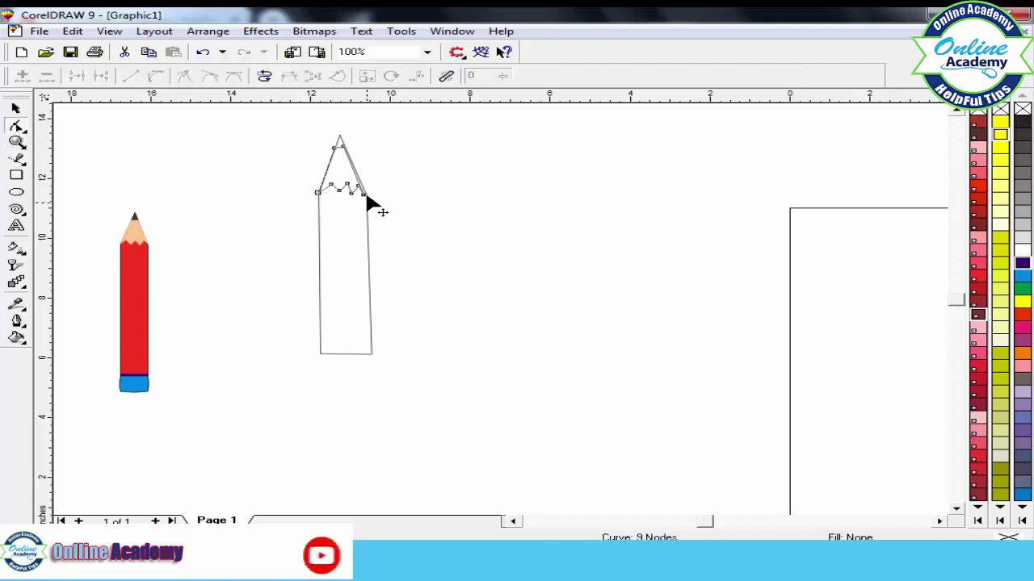
click(364, 195)
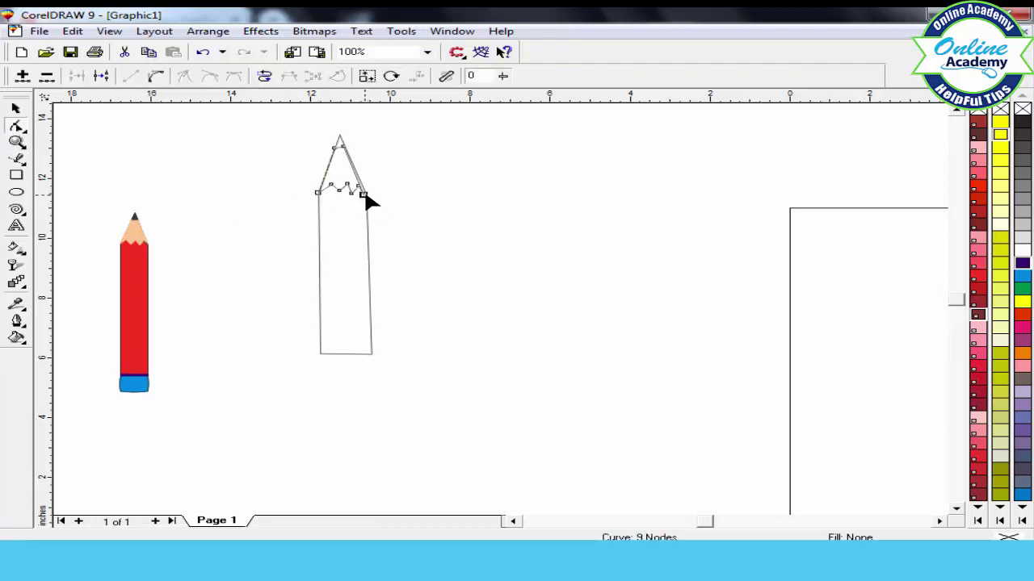
drag(364, 195, 365, 191)
click(342, 147)
drag(344, 151, 344, 148)
click(339, 190)
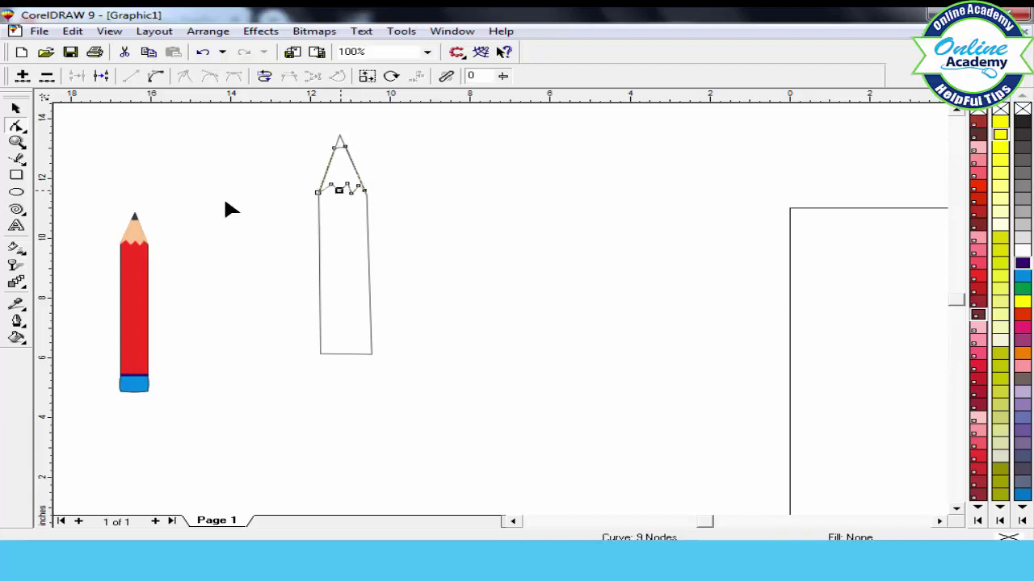
Fit the wood section's left-side nodes to the outline and reposition its first zigzag peaks and valley more evenly
click(16, 141)
drag(288, 121, 430, 260)
click(16, 126)
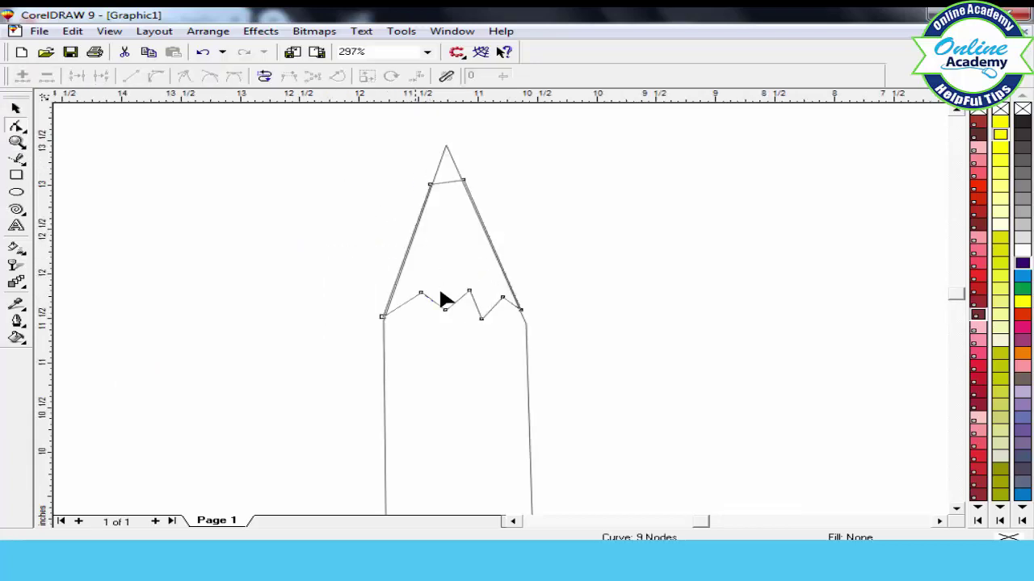
drag(430, 185, 432, 185)
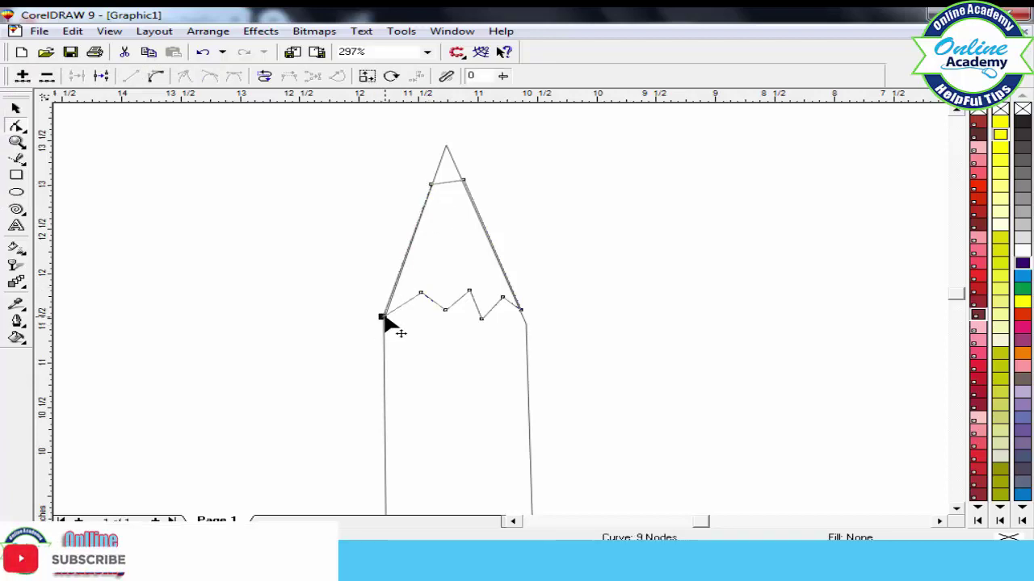
drag(384, 320, 416, 290)
drag(451, 320, 464, 287)
click(469, 291)
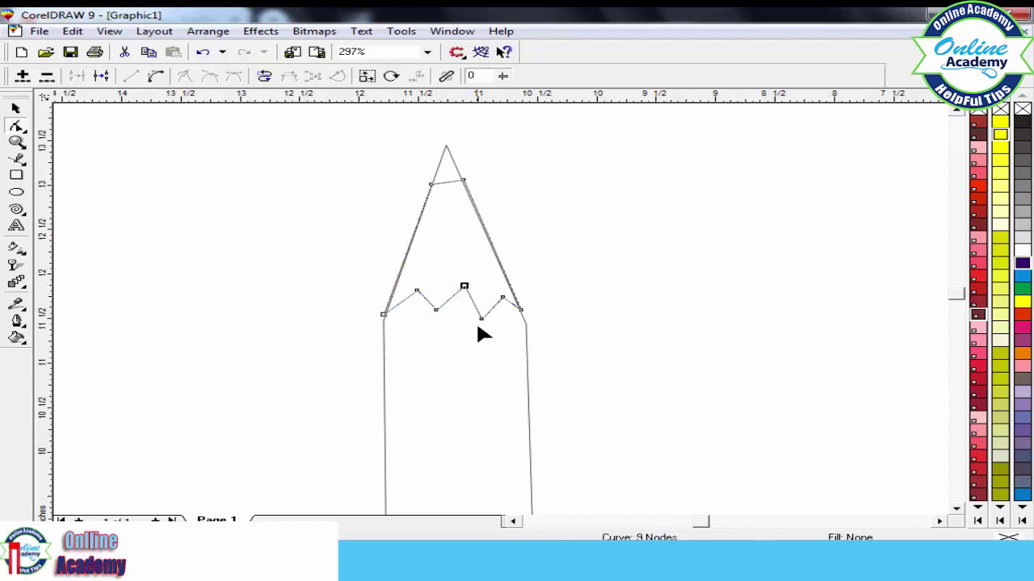
Replace the deep right-hand zigzag valley node with a new one and adjust the neighboring peak
click(482, 319)
key(Delete)
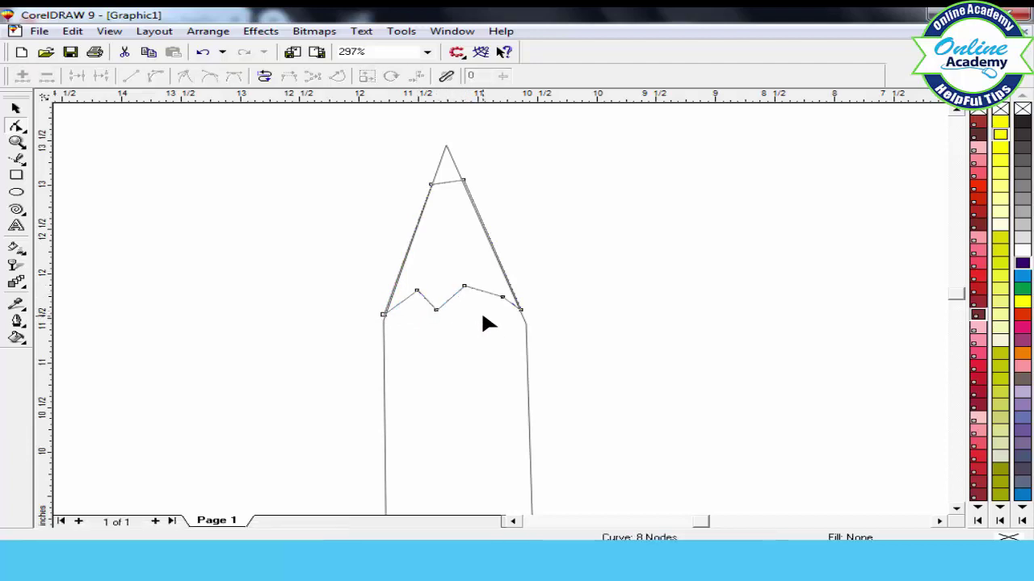
click(487, 292)
key(plus)
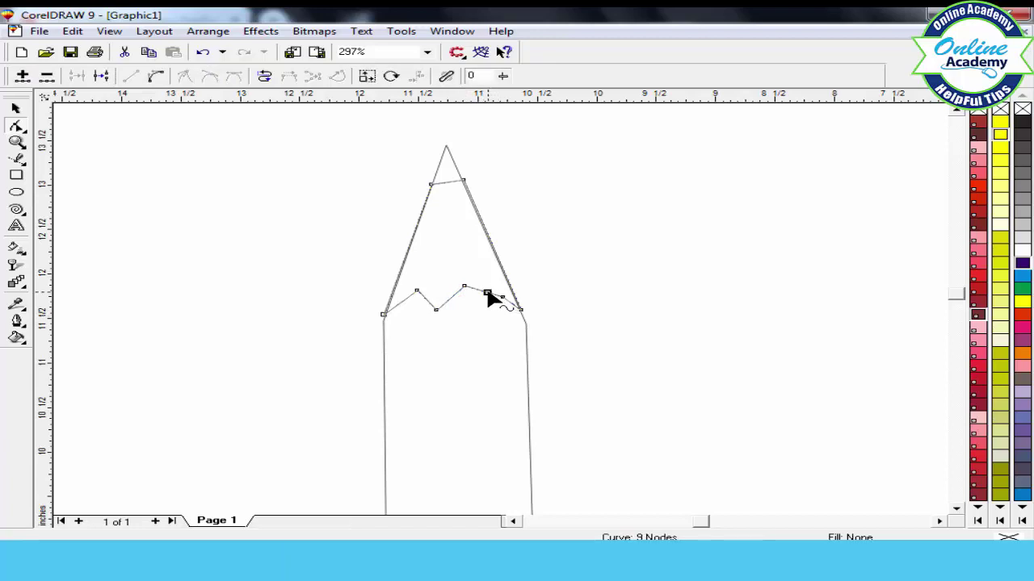
mouse_move(488, 294)
mouse_down()
mouse_move(479, 315)
mouse_move(498, 295)
mouse_up()
Align the wood section's lower-right corner with the outline's shoulder, refine the zigzag nodes, and level its top edge
click(524, 324)
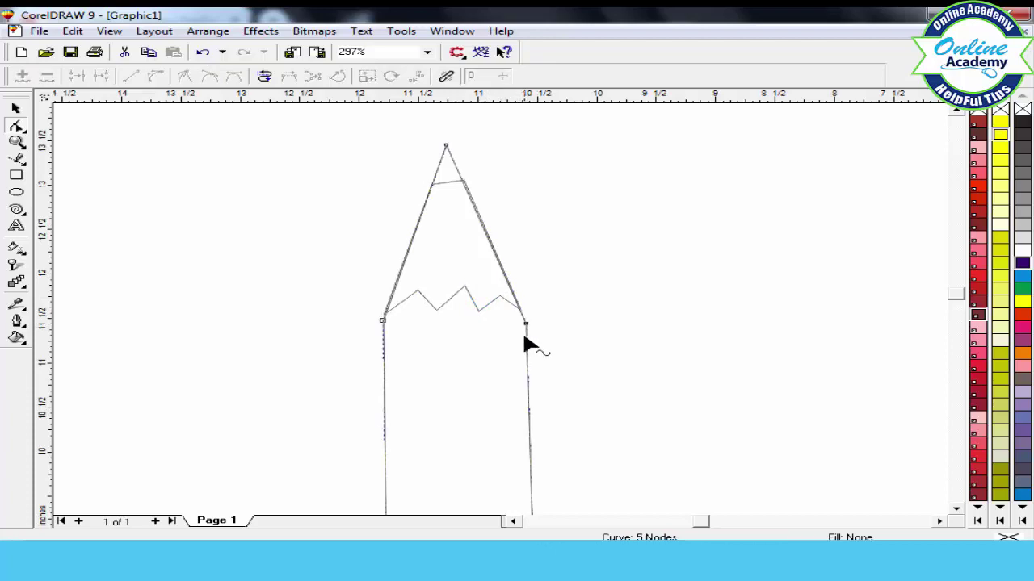
drag(526, 324, 415, 285)
click(511, 306)
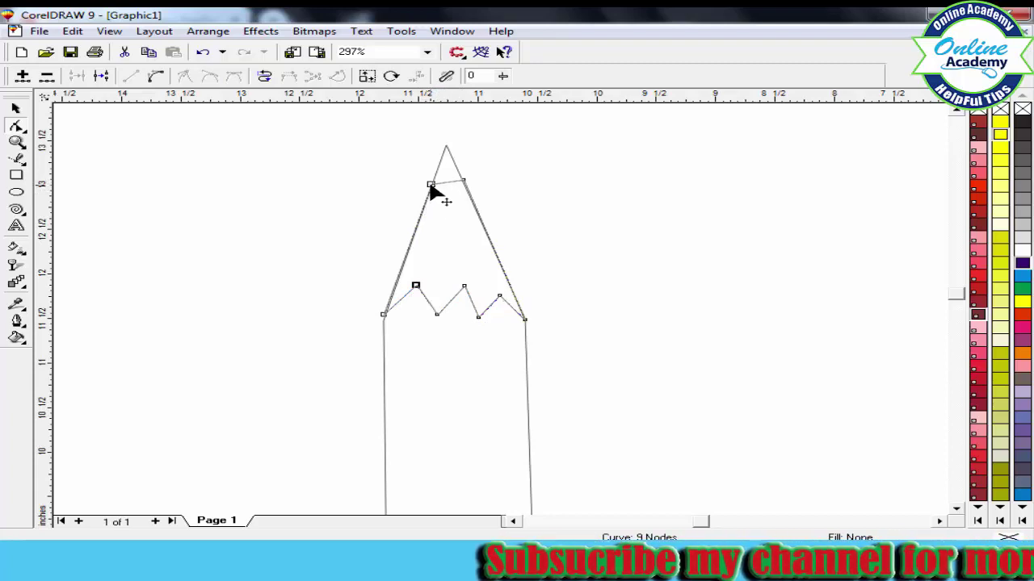
drag(430, 185, 435, 179)
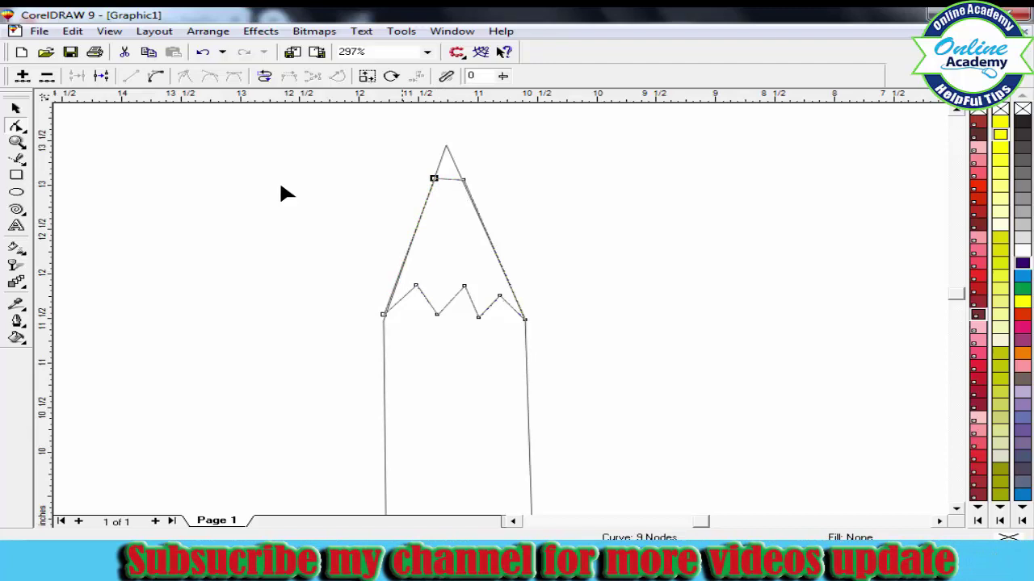
Draw a closed triangular lead about 0.25 by 0.39 inches at the pencil's point with the Bezier tool and align its apex to the outline's tip
click(19, 160)
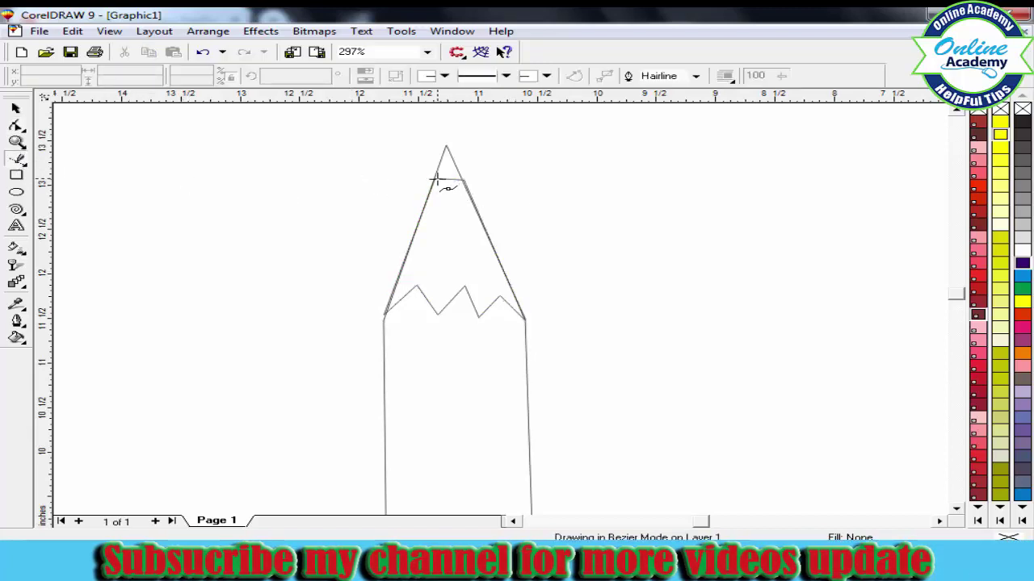
click(434, 178)
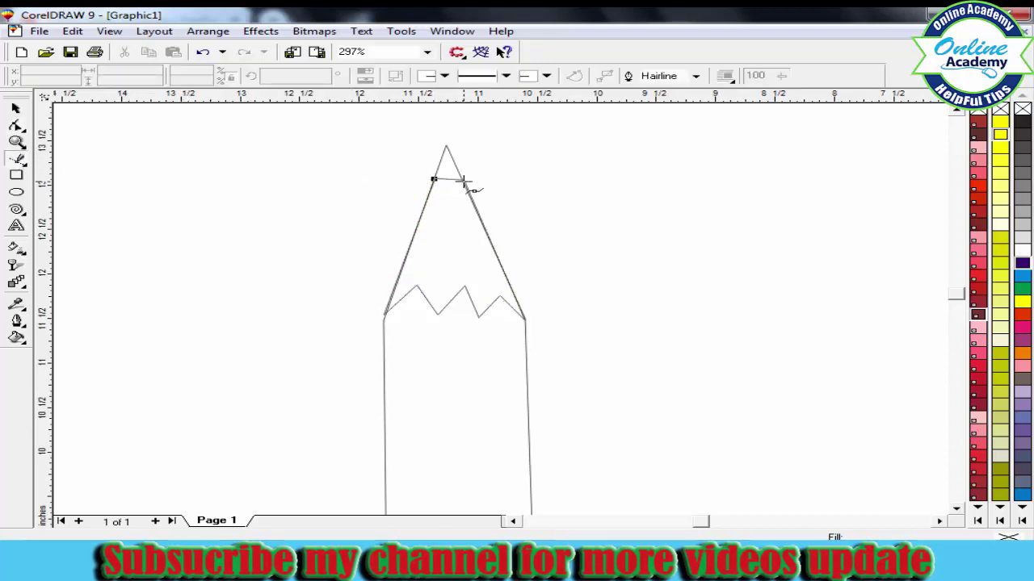
click(464, 181)
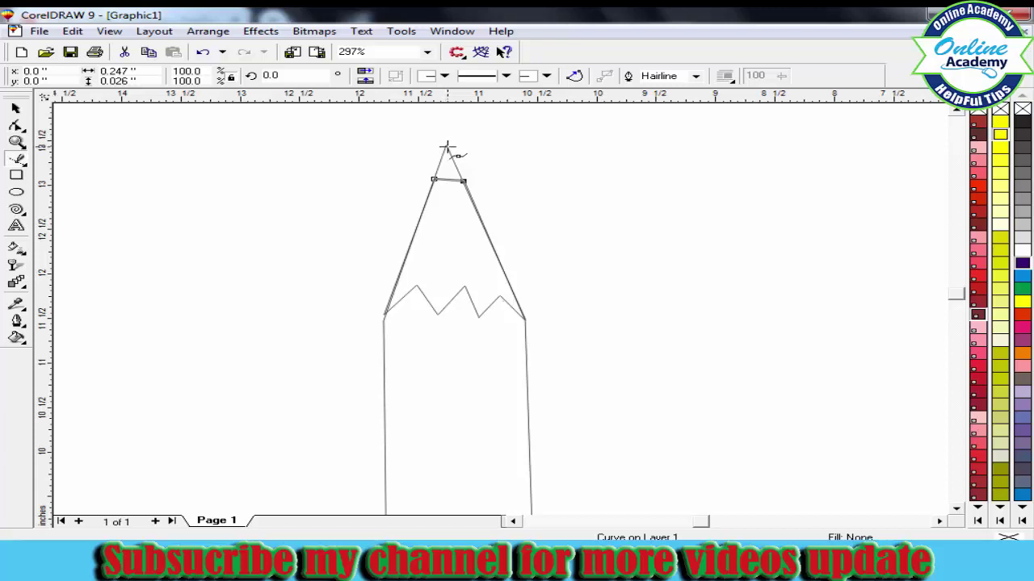
click(446, 148)
click(434, 179)
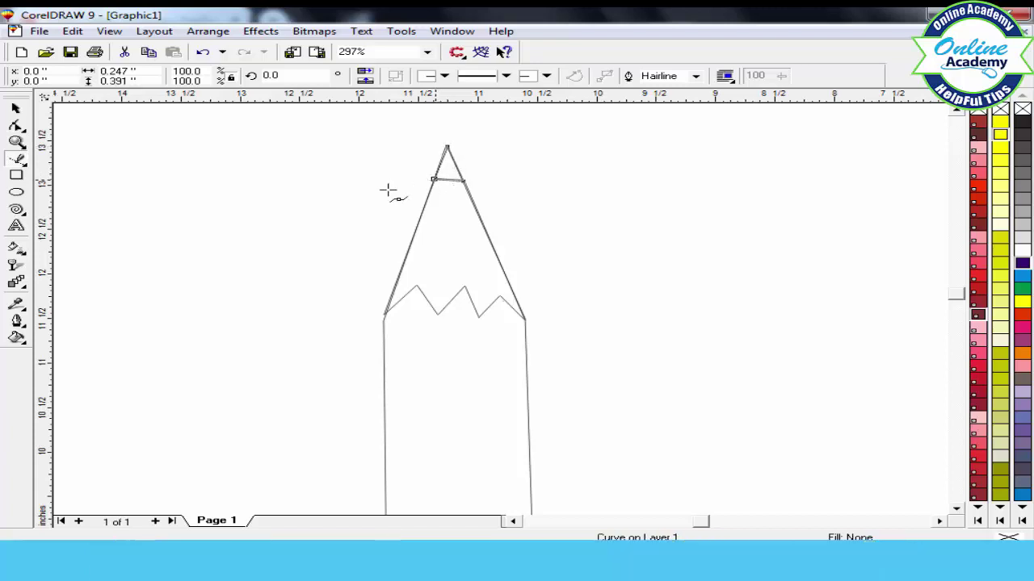
click(15, 126)
click(447, 147)
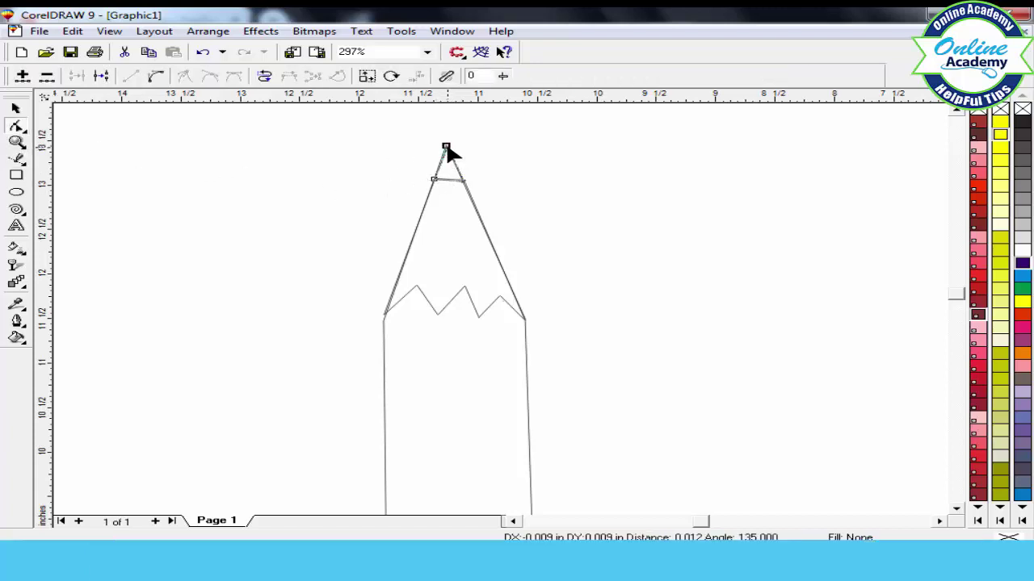
Level the lead's base by its lower-right node, curve the base slightly downward, and fill the lead with black
drag(465, 181, 460, 180)
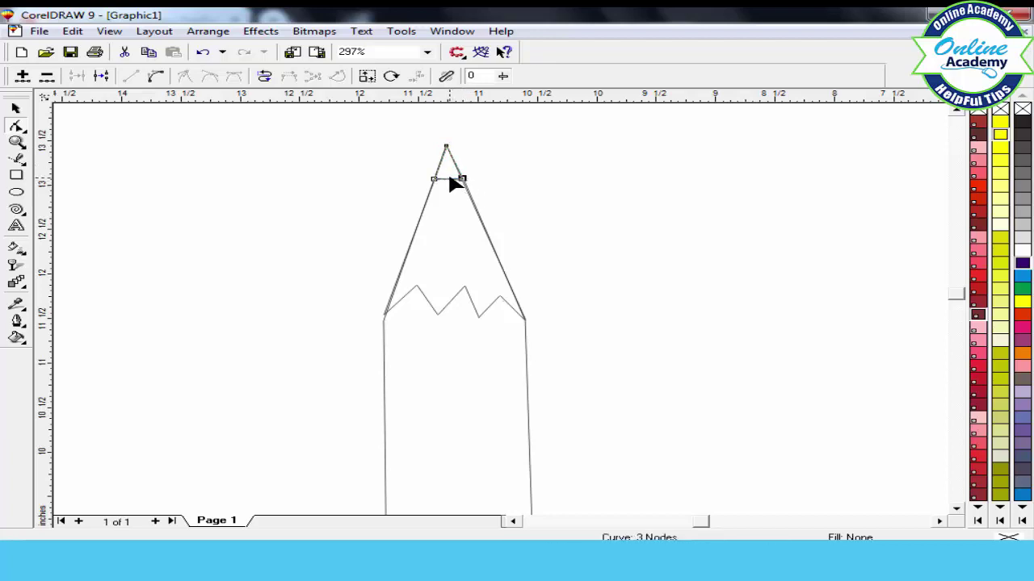
click(450, 178)
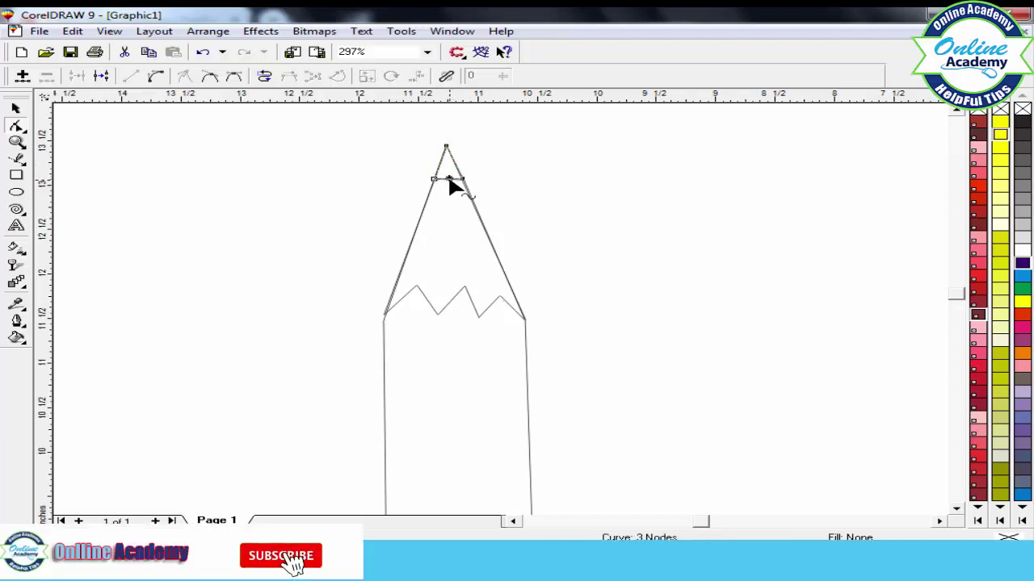
click(156, 77)
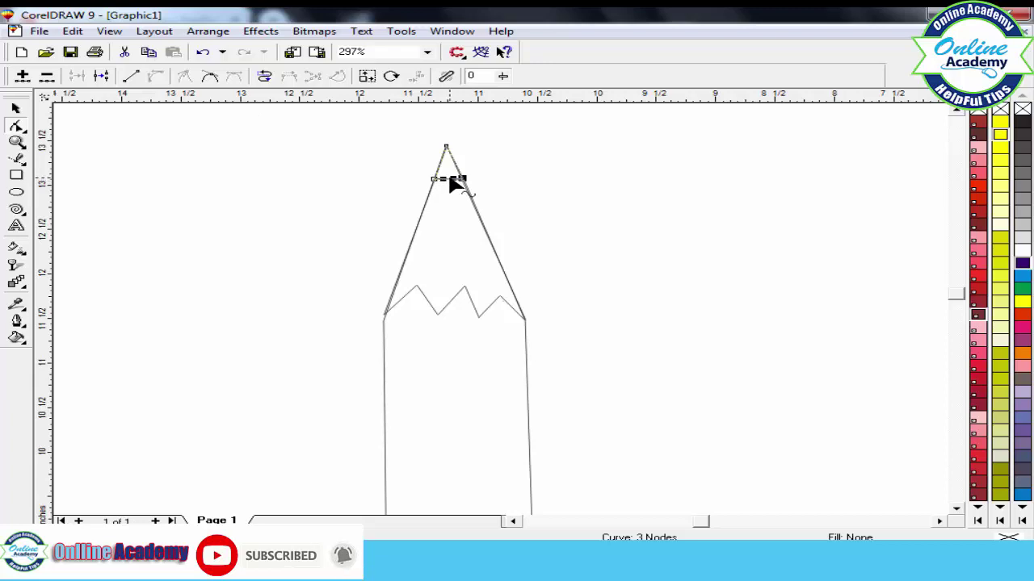
drag(451, 178, 450, 181)
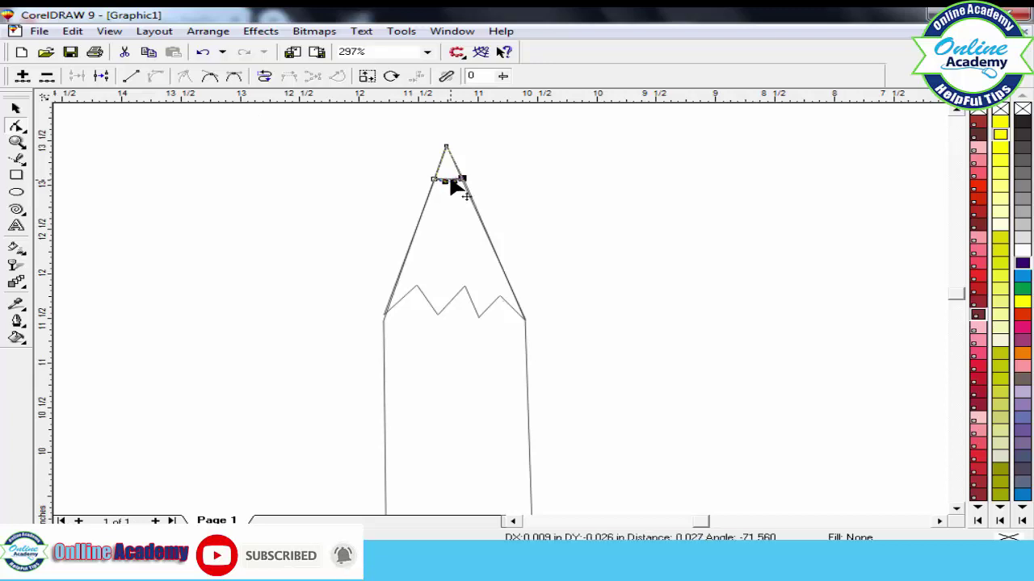
click(1022, 121)
Fill the wood section with Faded Pink after trying Pale Yellow and Light Yellow, and set its outline to light peach
click(498, 257)
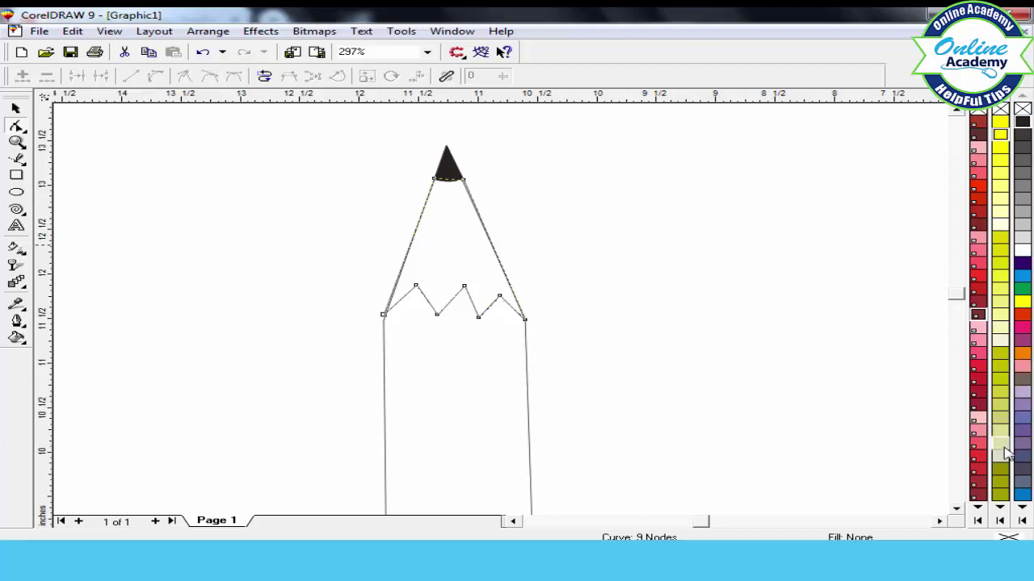
click(1023, 515)
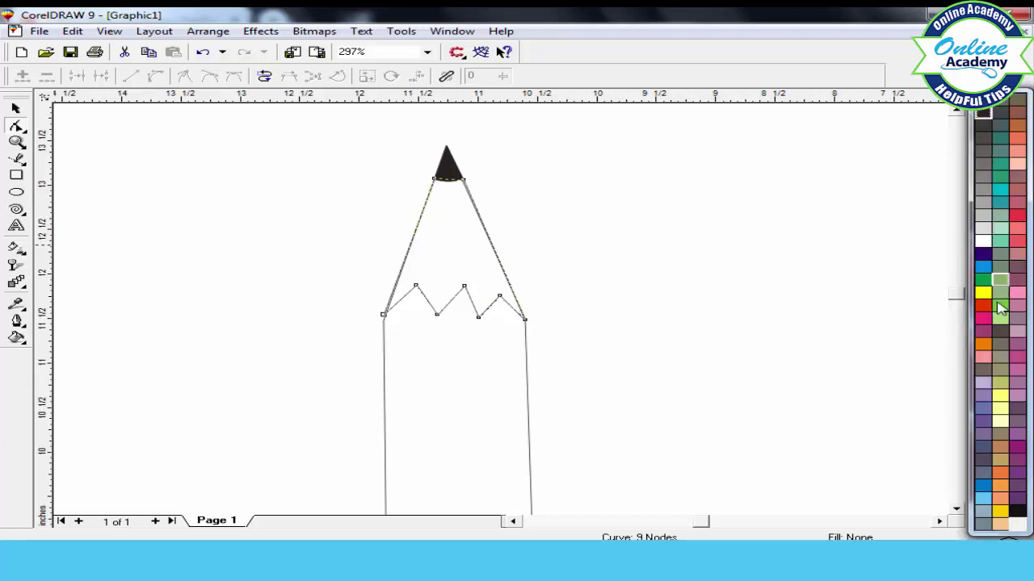
click(1003, 426)
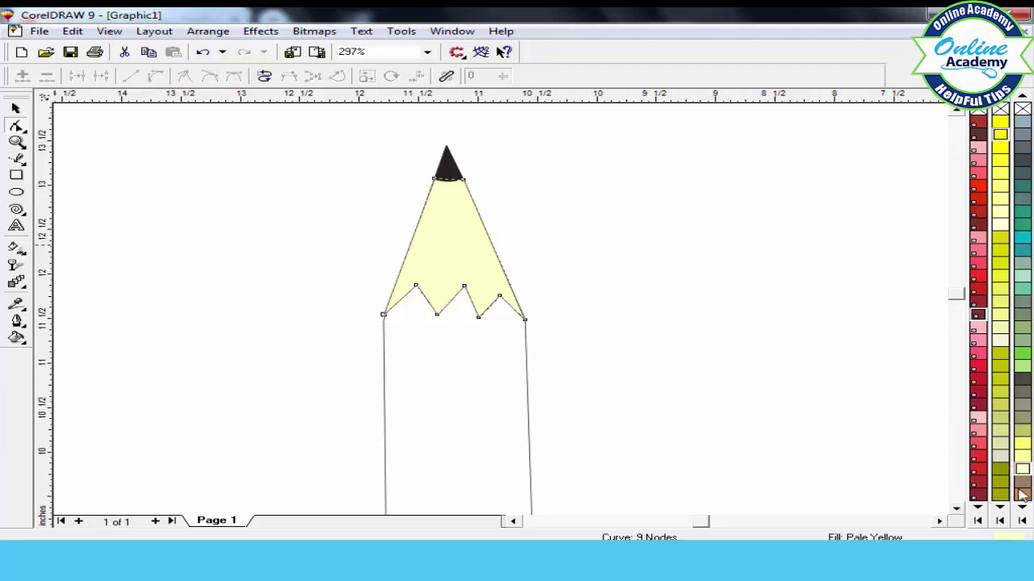
click(1023, 449)
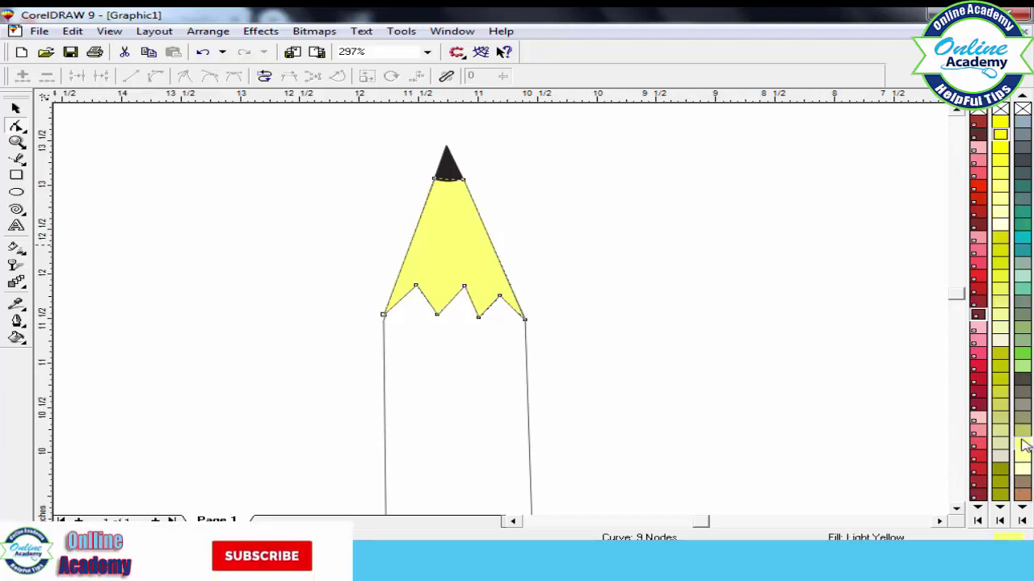
click(1024, 521)
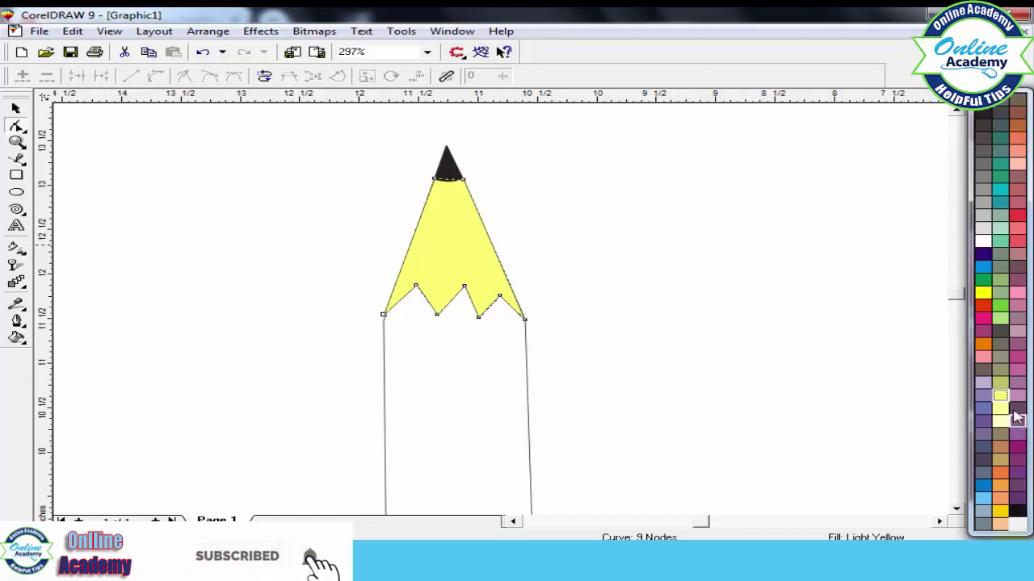
click(1019, 159)
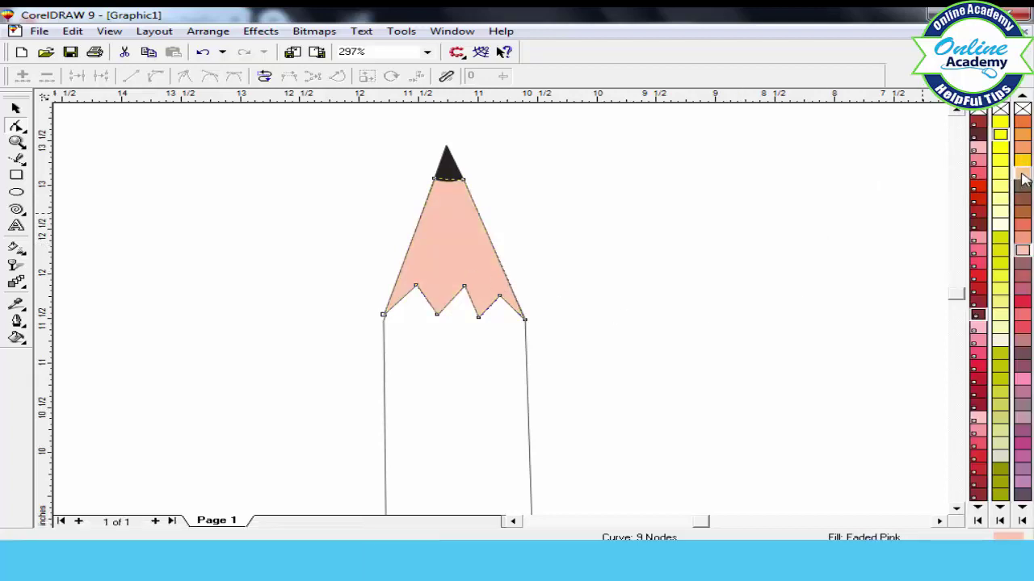
right_click(1021, 177)
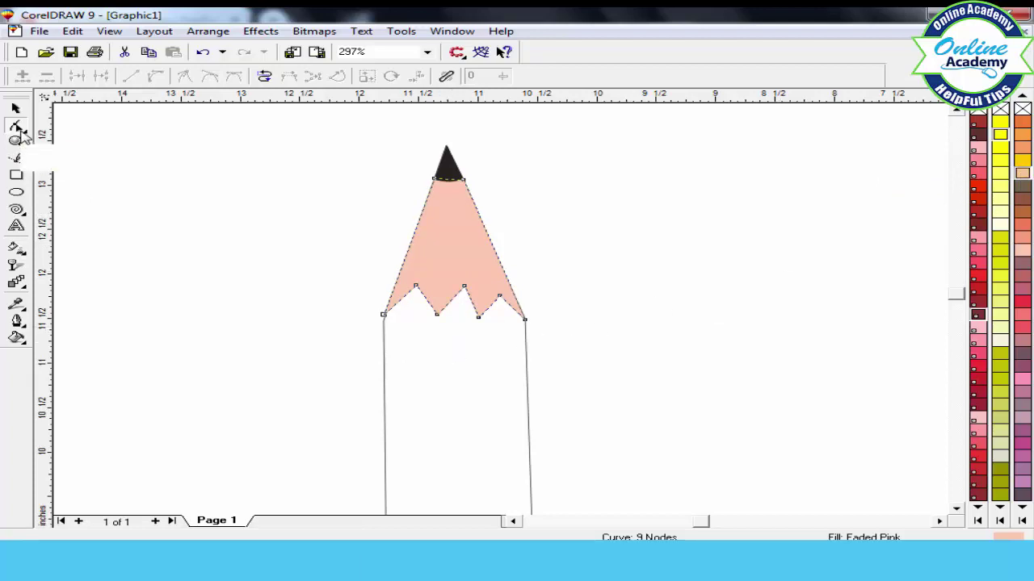
Select the new pencil's unfilled body outline as a whole object and fill it with red
key(F4)
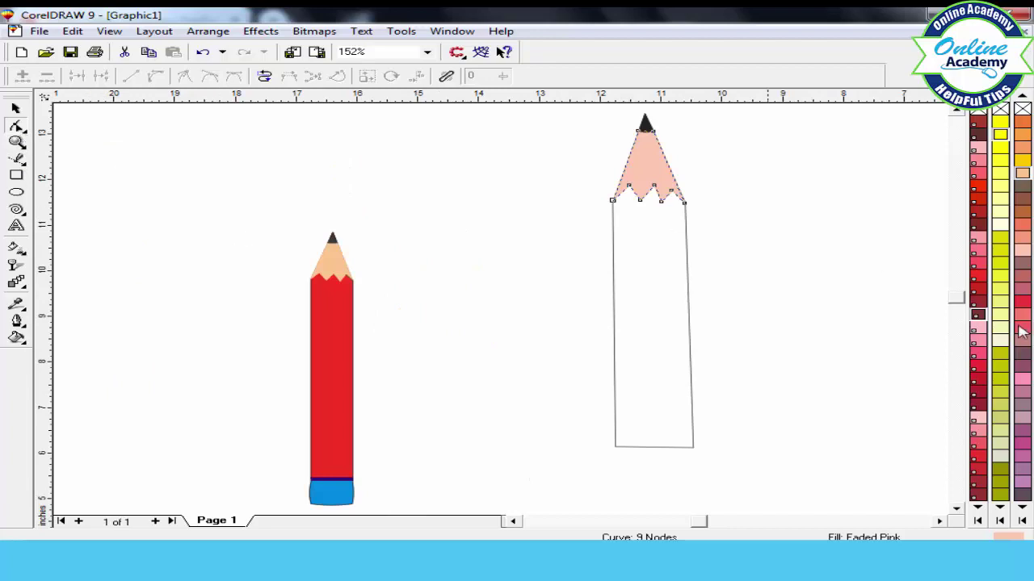
click(615, 327)
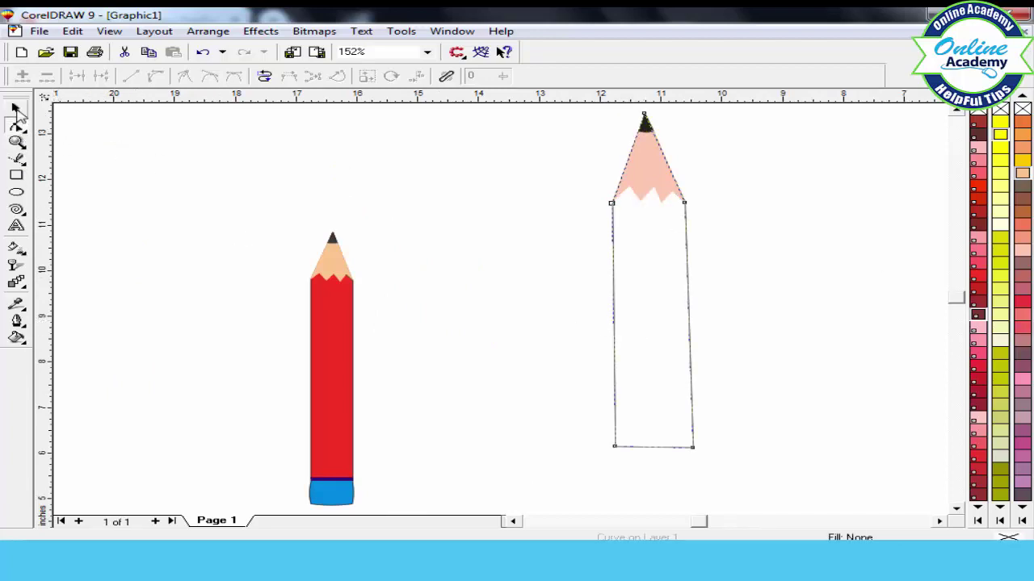
click(16, 110)
click(639, 272)
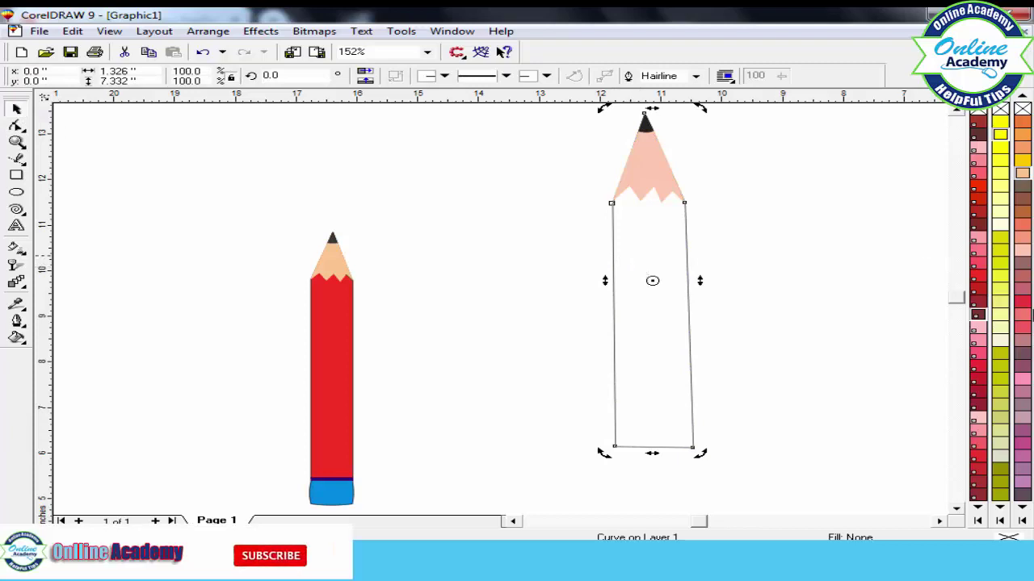
click(1023, 303)
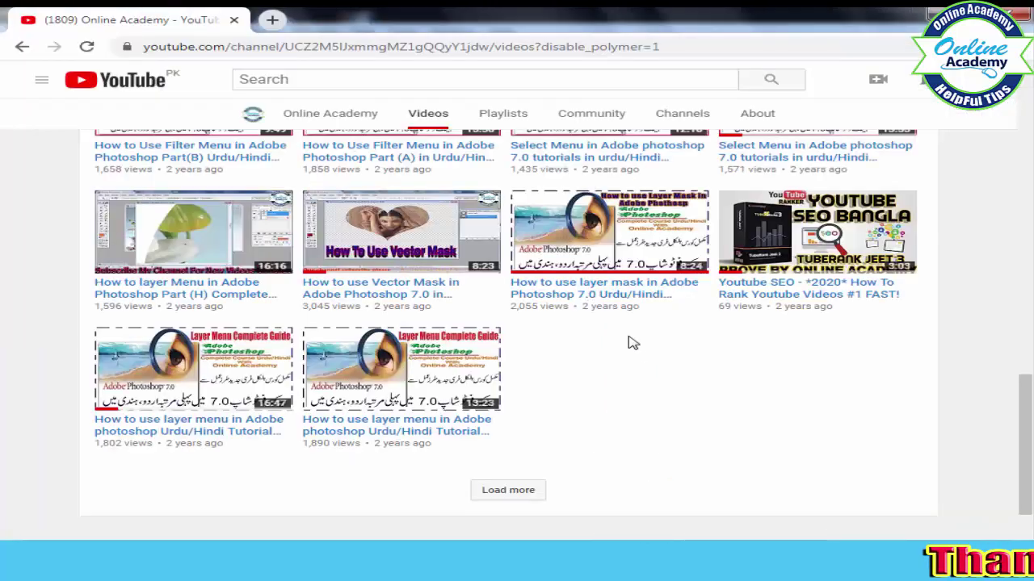
scroll(632, 343, up, 10)
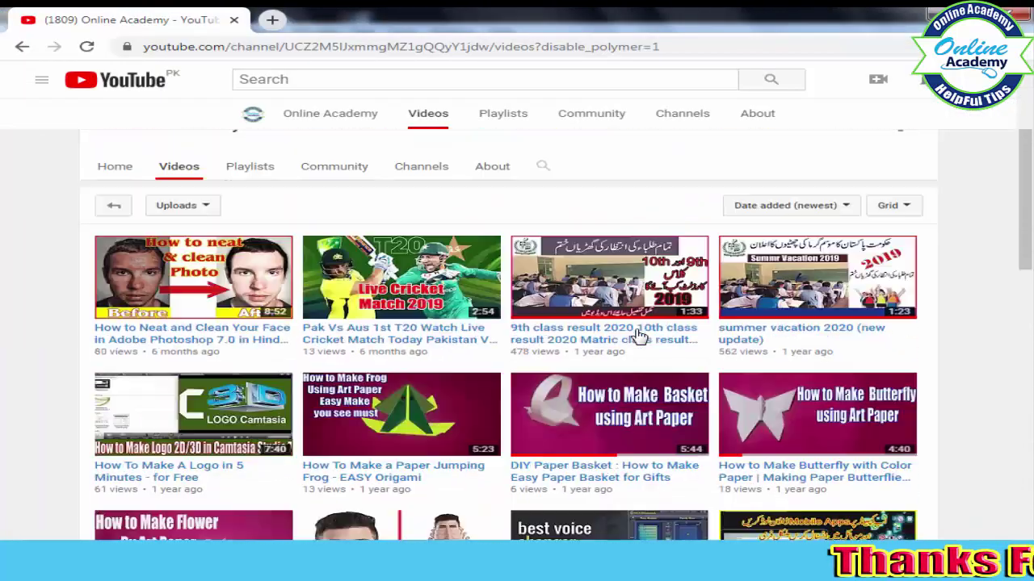
scroll(638, 336, up, 3)
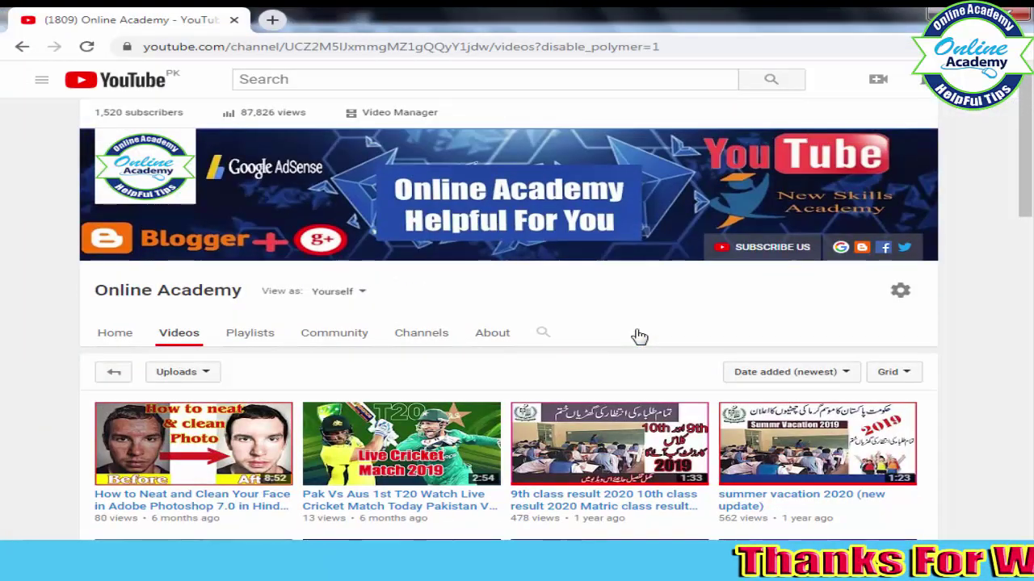